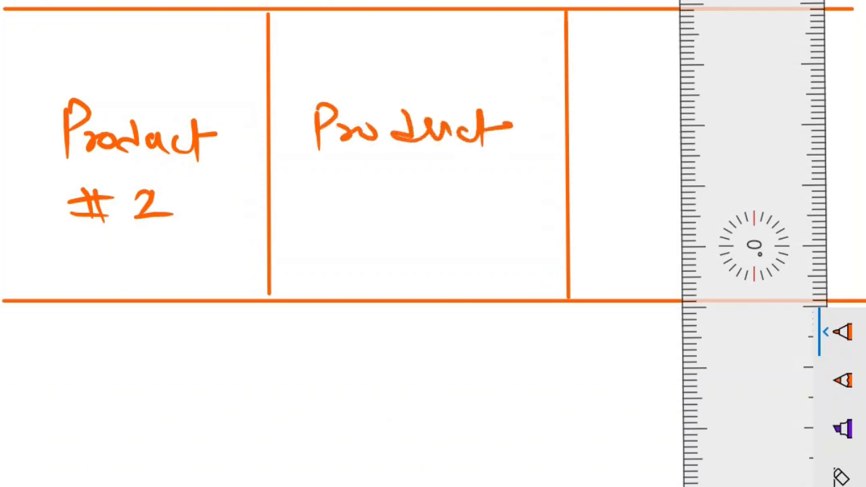
- Handwrite the remaining labels in the three product cells so they read Product # 1, Product # 2 and Product # 3
{"action": "left_click_drag", "start_coordinate": [325, 206], "coordinate": [390, 212]}
{"action": "left_click_drag", "start_coordinate": [434, 196], "coordinate": [482, 216]}
{"action": "left_click_drag", "start_coordinate": [143, 203], "coordinate": [173, 223]}
{"action": "mouse_move", "coordinate": [755, 246]}
{"action": "left_mouse_down"}
{"action": "mouse_move", "coordinate": [837, 237]}
{"action": "mouse_move", "coordinate": [331, 340]}
{"action": "left_mouse_up"}
{"action": "mouse_move", "coordinate": [615, 93]}
{"action": "left_mouse_down"}
{"action": "mouse_move", "coordinate": [711, 119]}
{"action": "mouse_move", "coordinate": [782, 111]}
{"action": "left_mouse_up"}
{"action": "left_click_drag", "start_coordinate": [604, 203], "coordinate": [680, 202]}
{"action": "left_click_drag", "start_coordinate": [614, 217], "coordinate": [680, 212]}
{"action": "left_click_drag", "start_coordinate": [715, 198], "coordinate": [708, 236]}
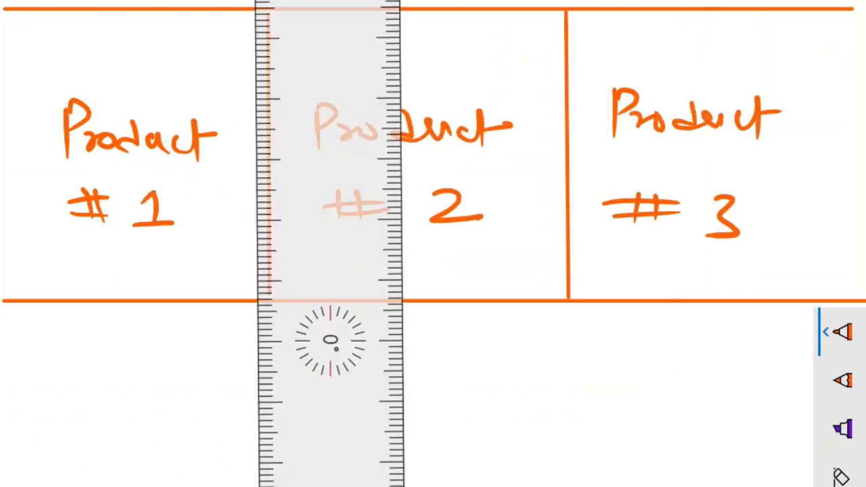
- Rule a horizontal line below the product row and draw a rectangle labelled "CALL US" in the new section
{"action": "mouse_move", "coordinate": [330, 340]}
{"action": "left_mouse_down"}
{"action": "mouse_move", "coordinate": [366, 485]}
{"action": "mouse_move", "coordinate": [372, 469]}
{"action": "left_mouse_up"}
{"action": "left_click_drag", "start_coordinate": [4, 444], "coordinate": [812, 443]}
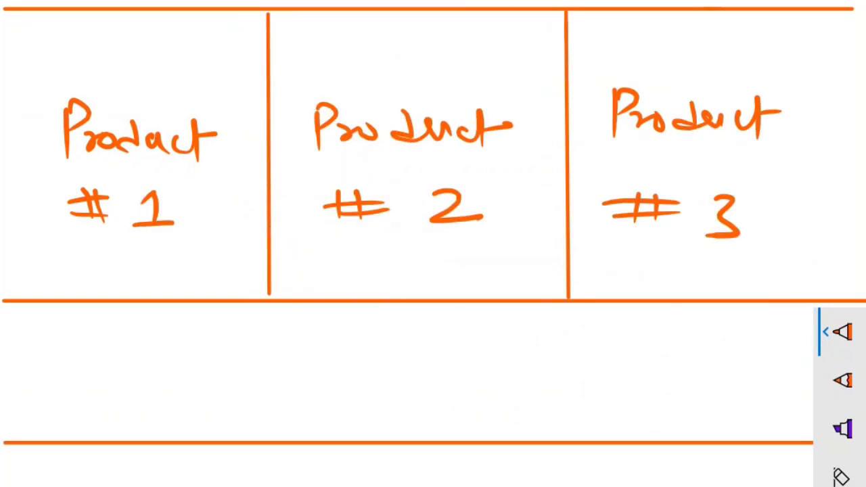
{"action": "left_click_drag", "start_coordinate": [147, 347], "coordinate": [148, 410]}
{"action": "left_click_drag", "start_coordinate": [147, 347], "coordinate": [335, 342]}
{"action": "left_click_drag", "start_coordinate": [147, 410], "coordinate": [305, 405]}
{"action": "left_click_drag", "start_coordinate": [328, 350], "coordinate": [379, 401]}
{"action": "mouse_move", "coordinate": [185, 365]}
{"action": "left_mouse_down"}
{"action": "mouse_move", "coordinate": [194, 383]}
{"action": "mouse_move", "coordinate": [258, 385]}
{"action": "left_mouse_up"}
{"action": "left_click_drag", "start_coordinate": [271, 368], "coordinate": [290, 382]}
{"action": "left_click_drag", "start_coordinate": [312, 371], "coordinate": [299, 387]}
- Draw a second rectangle labelled "Request Call back" beside the Call Us box
{"action": "mouse_move", "coordinate": [448, 387]}
{"action": "left_mouse_down"}
{"action": "mouse_move", "coordinate": [623, 344]}
{"action": "mouse_move", "coordinate": [753, 349]}
{"action": "left_mouse_up"}
{"action": "left_click_drag", "start_coordinate": [755, 349], "coordinate": [759, 413]}
{"action": "left_click_drag", "start_coordinate": [446, 412], "coordinate": [757, 412]}
{"action": "left_click_drag", "start_coordinate": [457, 365], "coordinate": [468, 389]}
{"action": "left_click_drag", "start_coordinate": [470, 379], "coordinate": [587, 390]}
{"action": "left_click_drag", "start_coordinate": [609, 369], "coordinate": [734, 387]}
- Rule a line below the next empty section and draw a circled < and a circled > at its two ends
{"action": "left_click_drag", "start_coordinate": [378, 369], "coordinate": [375, 384]}
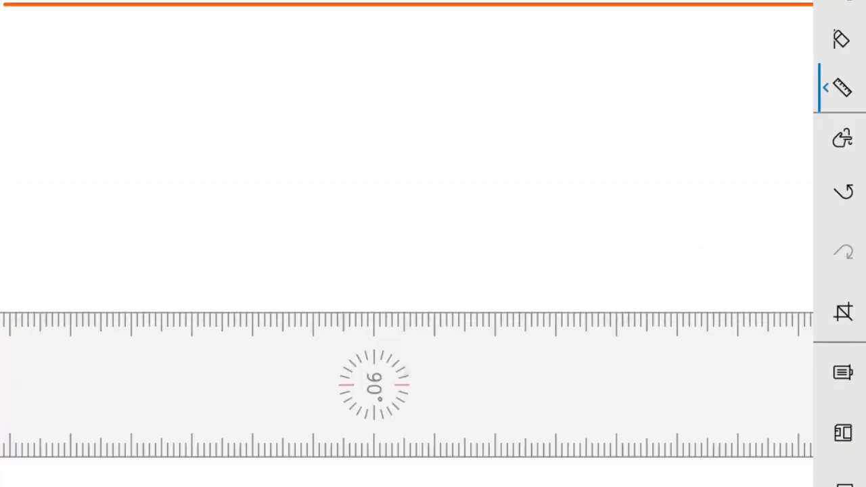
{"action": "left_click_drag", "start_coordinate": [18, 310], "coordinate": [814, 310]}
{"action": "left_click_drag", "start_coordinate": [19, 310], "coordinate": [4, 310]}
{"action": "left_click_drag", "start_coordinate": [85, 127], "coordinate": [85, 180]}
{"action": "key", "text": "ctrl+z"}
{"action": "left_click_drag", "start_coordinate": [73, 97], "coordinate": [57, 107]}
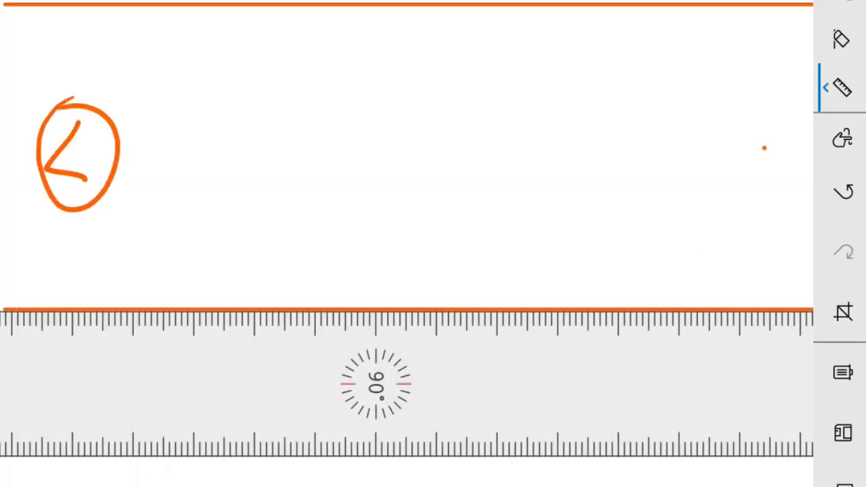
{"action": "left_click_drag", "start_coordinate": [765, 148], "coordinate": [758, 176]}
{"action": "left_click_drag", "start_coordinate": [773, 127], "coordinate": [773, 123]}
- Write "Clients testimonials" above the section between the arrows and add a boxed "3-4" followed by "Only"
{"action": "left_click_drag", "start_coordinate": [352, 36], "coordinate": [391, 70]}
{"action": "left_click_drag", "start_coordinate": [543, 27], "coordinate": [565, 63]}
{"action": "left_click_drag", "start_coordinate": [636, 46], "coordinate": [666, 62]}
{"action": "left_click_drag", "start_coordinate": [322, 133], "coordinate": [317, 166]}
{"action": "left_click_drag", "start_coordinate": [366, 147], "coordinate": [389, 147]}
{"action": "left_click_drag", "start_coordinate": [419, 126], "coordinate": [437, 166]}
{"action": "mouse_move", "coordinate": [280, 107]}
{"action": "left_mouse_down"}
{"action": "mouse_move", "coordinate": [420, 110]}
{"action": "mouse_move", "coordinate": [478, 196]}
{"action": "left_mouse_up"}
{"action": "left_click_drag", "start_coordinate": [549, 137], "coordinate": [596, 168]}
{"action": "left_click_drag", "start_coordinate": [608, 134], "coordinate": [629, 214]}
- Rule the footer row's lower line and three vertical dividers to split it into four cells
{"action": "left_click_drag", "start_coordinate": [375, 384], "coordinate": [367, 442]}
{"action": "mouse_move", "coordinate": [467, 433]}
{"action": "left_mouse_down"}
{"action": "mouse_move", "coordinate": [462, 418]}
{"action": "mouse_move", "coordinate": [461, 437]}
{"action": "left_mouse_up"}
{"action": "left_click_drag", "start_coordinate": [9, 372], "coordinate": [814, 373]}
{"action": "mouse_move", "coordinate": [359, 446]}
{"action": "left_mouse_down"}
{"action": "mouse_move", "coordinate": [343, 203]}
{"action": "mouse_move", "coordinate": [281, 239]}
{"action": "mouse_move", "coordinate": [371, 239]}
{"action": "mouse_move", "coordinate": [250, 246]}
{"action": "mouse_move", "coordinate": [289, 247]}
{"action": "left_mouse_up"}
{"action": "left_click_drag", "start_coordinate": [212, 166], "coordinate": [211, 367]}
{"action": "mouse_move", "coordinate": [289, 246]}
{"action": "left_mouse_down"}
{"action": "mouse_move", "coordinate": [413, 255]}
{"action": "mouse_move", "coordinate": [328, 264]}
{"action": "left_mouse_up"}
{"action": "left_click_drag", "start_coordinate": [405, 170], "coordinate": [405, 364]}
{"action": "left_click_drag", "start_coordinate": [328, 264], "coordinate": [560, 276]}
{"action": "left_click_drag", "start_coordinate": [636, 172], "coordinate": [636, 376]}
{"action": "mouse_move", "coordinate": [560, 276]}
{"action": "left_mouse_down"}
{"action": "mouse_move", "coordinate": [659, 16]}
{"action": "mouse_move", "coordinate": [27, 20]}
{"action": "left_mouse_up"}
- Handwrite "Footer #1" and "Footer #2" in the first two footer cells
{"action": "left_click_drag", "start_coordinate": [42, 220], "coordinate": [30, 260]}
{"action": "left_click_drag", "start_coordinate": [113, 208], "coordinate": [118, 247]}
{"action": "left_click_drag", "start_coordinate": [146, 283], "coordinate": [134, 314]}
{"action": "left_click_drag", "start_coordinate": [242, 218], "coordinate": [233, 254]}
{"action": "left_click_drag", "start_coordinate": [312, 207], "coordinate": [309, 250]}
{"action": "left_click_drag", "start_coordinate": [308, 288], "coordinate": [351, 304]}
- Handwrite "Footer #3" and "Footer #4" in the last two footer cells
{"action": "left_click_drag", "start_coordinate": [446, 214], "coordinate": [442, 260]}
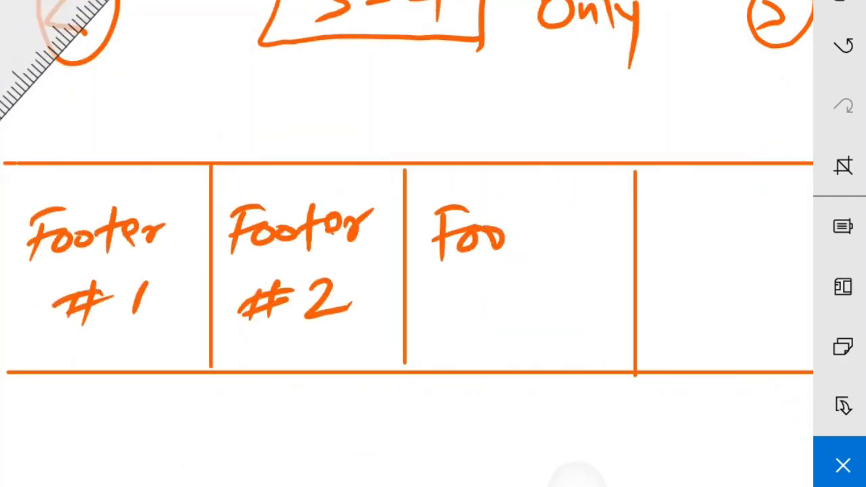
{"action": "left_click_drag", "start_coordinate": [528, 198], "coordinate": [531, 245]}
{"action": "left_click_drag", "start_coordinate": [533, 293], "coordinate": [506, 333]}
{"action": "left_click_drag", "start_coordinate": [670, 208], "coordinate": [660, 254]}
{"action": "left_click_drag", "start_coordinate": [740, 198], "coordinate": [743, 238]}
{"action": "left_click_drag", "start_coordinate": [744, 292], "coordinate": [738, 349]}
- Write "BRANDING" below the footer row and put a circled C copyright sign in front of it
{"action": "left_click_drag", "start_coordinate": [252, 414], "coordinate": [250, 458]}
{"action": "left_click_drag", "start_coordinate": [330, 458], "coordinate": [346, 417]}
{"action": "mouse_move", "coordinate": [373, 454]}
{"action": "left_mouse_down"}
{"action": "mouse_move", "coordinate": [400, 416]}
{"action": "mouse_move", "coordinate": [420, 454]}
{"action": "left_mouse_up"}
{"action": "left_click_drag", "start_coordinate": [460, 454], "coordinate": [498, 420]}
{"action": "left_click_drag", "start_coordinate": [548, 419], "coordinate": [535, 484]}
{"action": "left_click_drag", "start_coordinate": [156, 410], "coordinate": [102, 440]}
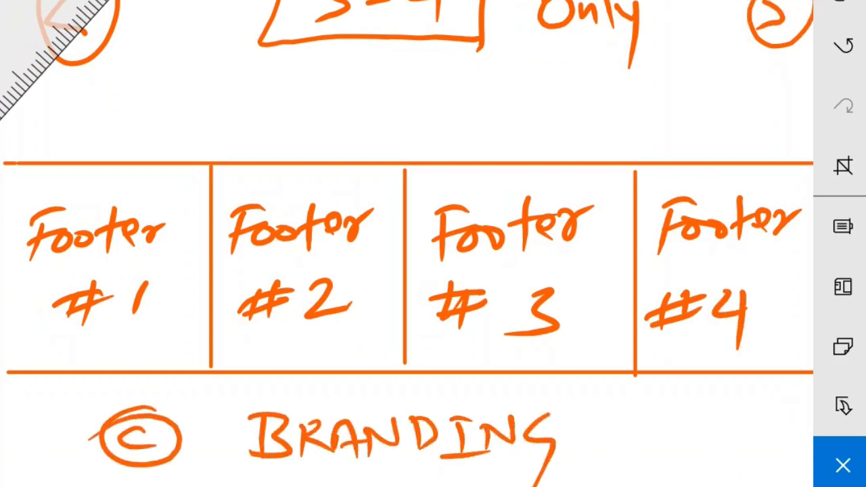
{"action": "left_click_drag", "start_coordinate": [55, 61], "coordinate": [758, 433]}
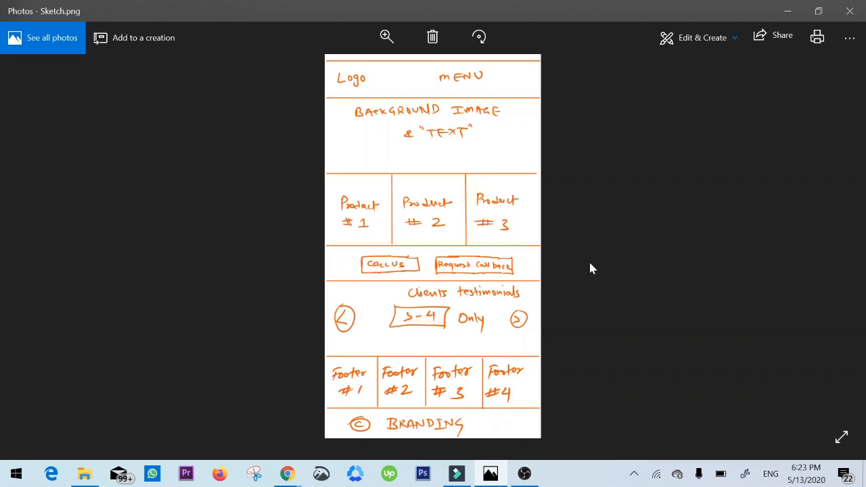
- Enlarge Sketch.png in Photos and examine its sections from the logo and menu header down to the footers and branding
{"action": "left_click", "coordinate": [387, 35]}
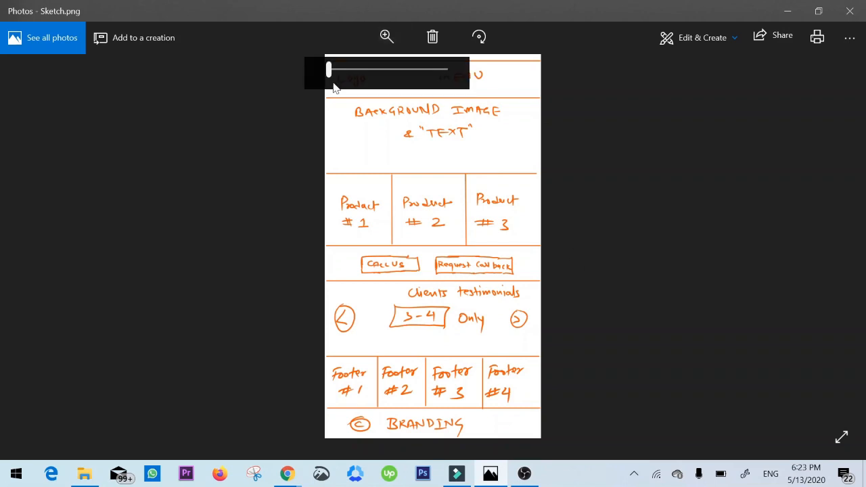
{"action": "left_click_drag", "start_coordinate": [331, 76], "coordinate": [337, 74]}
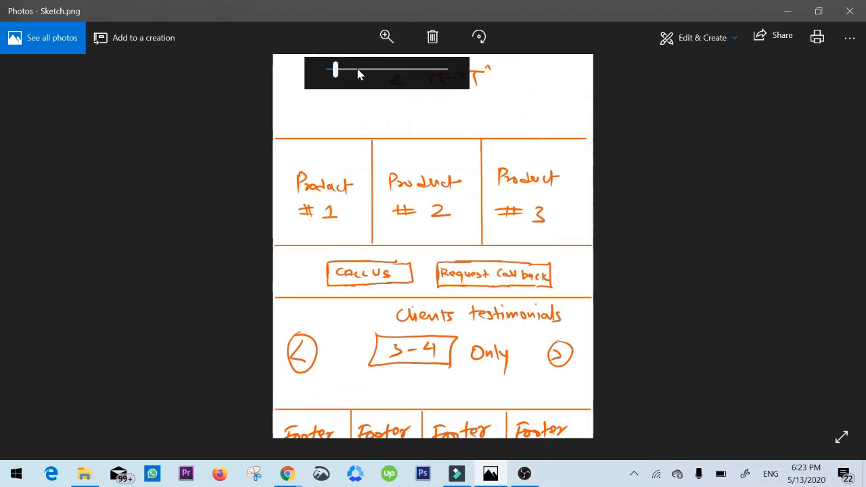
{"action": "left_click", "coordinate": [355, 71]}
{"action": "mouse_move", "coordinate": [605, 170]}
{"action": "left_mouse_down"}
{"action": "mouse_move", "coordinate": [535, 185]}
{"action": "mouse_move", "coordinate": [518, 396]}
{"action": "mouse_move", "coordinate": [525, 462]}
{"action": "left_mouse_up"}
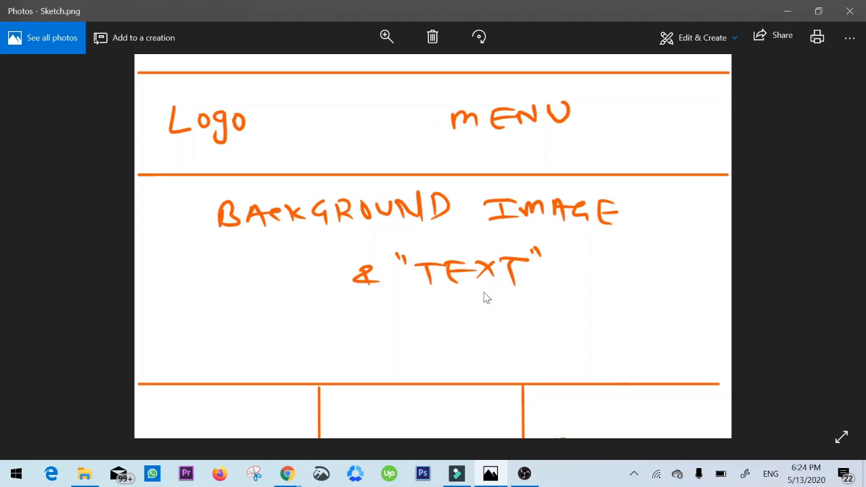
{"action": "mouse_move", "coordinate": [572, 321]}
{"action": "left_mouse_down"}
{"action": "mouse_move", "coordinate": [573, 275]}
{"action": "mouse_move", "coordinate": [579, 289]}
{"action": "left_mouse_up"}
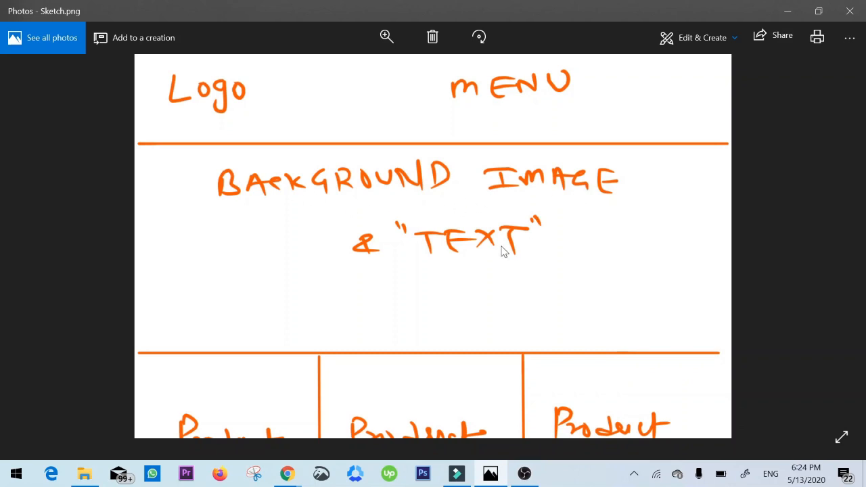
{"action": "scroll", "coordinate": [428, 241], "scroll_direction": "down", "scroll_amount": 2}
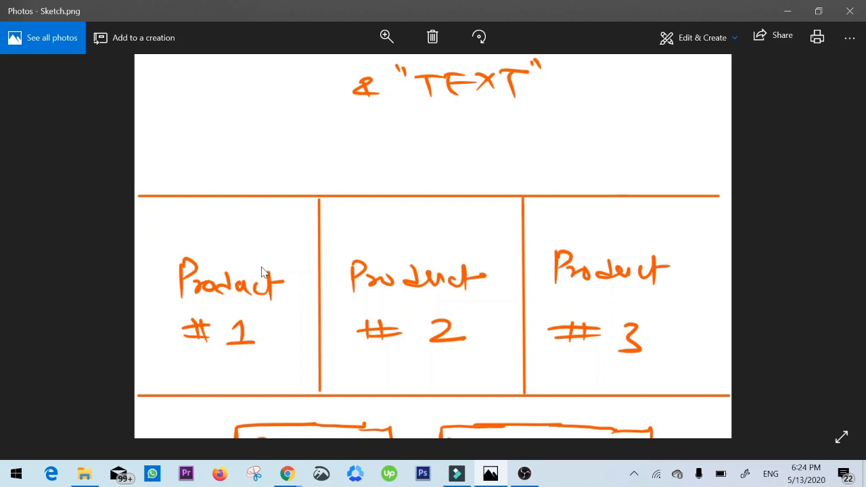
{"action": "scroll", "coordinate": [450, 265], "scroll_direction": "down", "scroll_amount": 3}
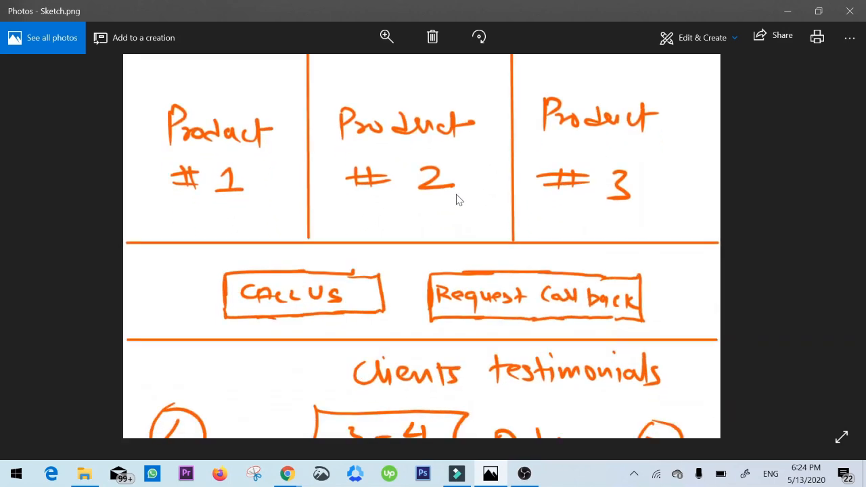
{"action": "left_click_drag", "start_coordinate": [456, 194], "coordinate": [461, 155]}
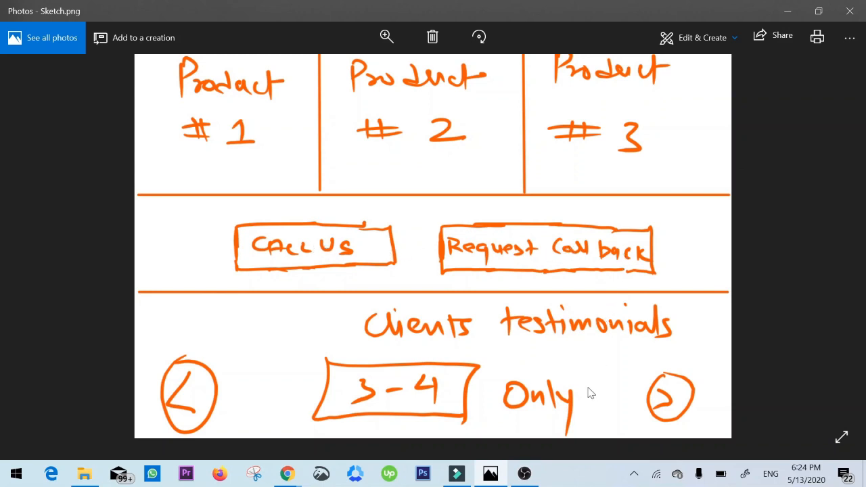
{"action": "scroll", "coordinate": [541, 214], "scroll_direction": "down", "scroll_amount": 3}
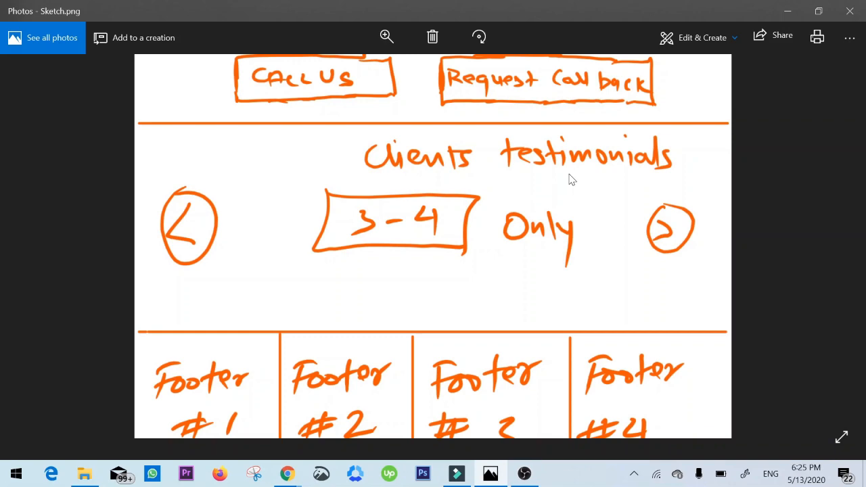
{"action": "scroll", "coordinate": [572, 179], "scroll_direction": "down", "scroll_amount": 2}
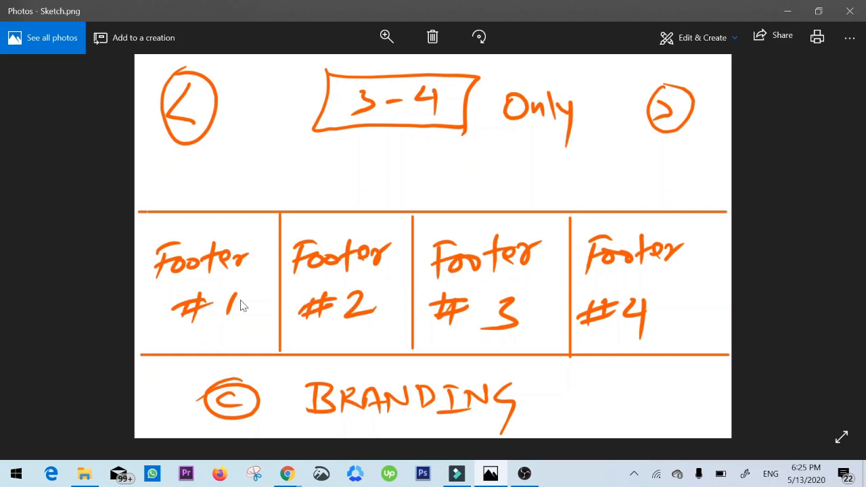
- Review the complete page layout in the sketch once more, from the header to the footer area
{"action": "scroll", "coordinate": [477, 229], "scroll_direction": "up", "scroll_amount": 10}
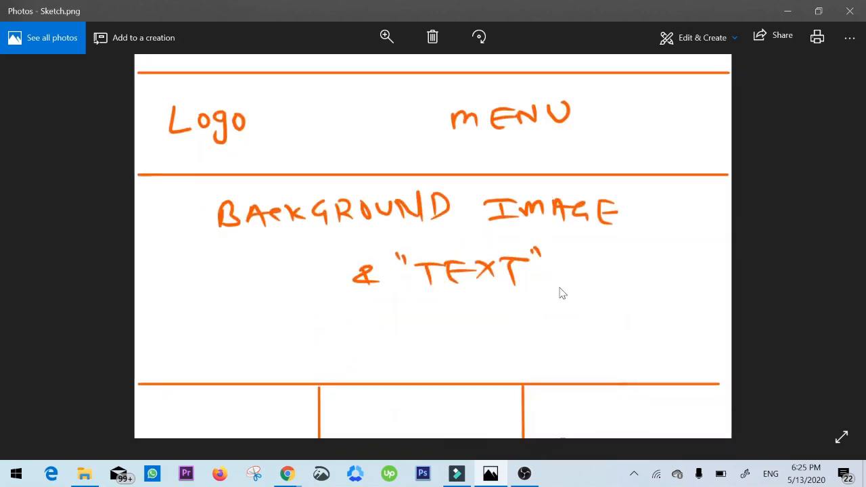
{"action": "scroll", "coordinate": [561, 291], "scroll_direction": "down", "scroll_amount": 6}
{"action": "scroll", "coordinate": [670, 230], "scroll_direction": "down", "scroll_amount": 4}
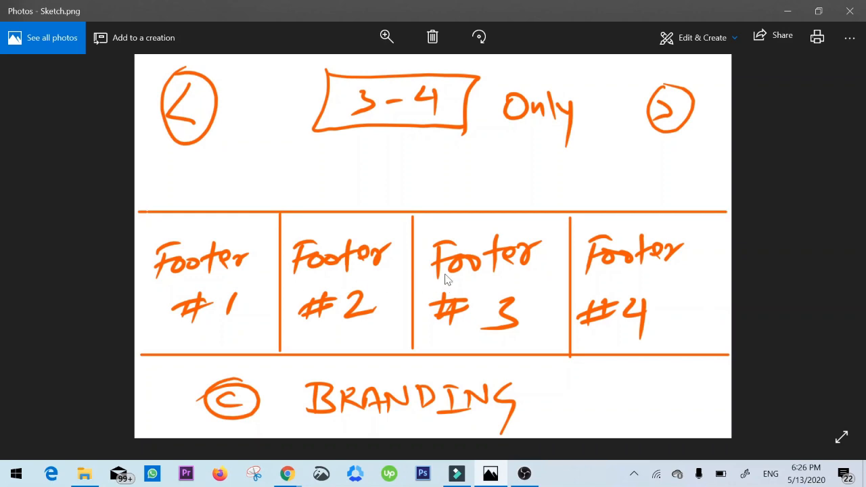
{"action": "scroll", "coordinate": [446, 278], "scroll_direction": "up", "scroll_amount": 6}
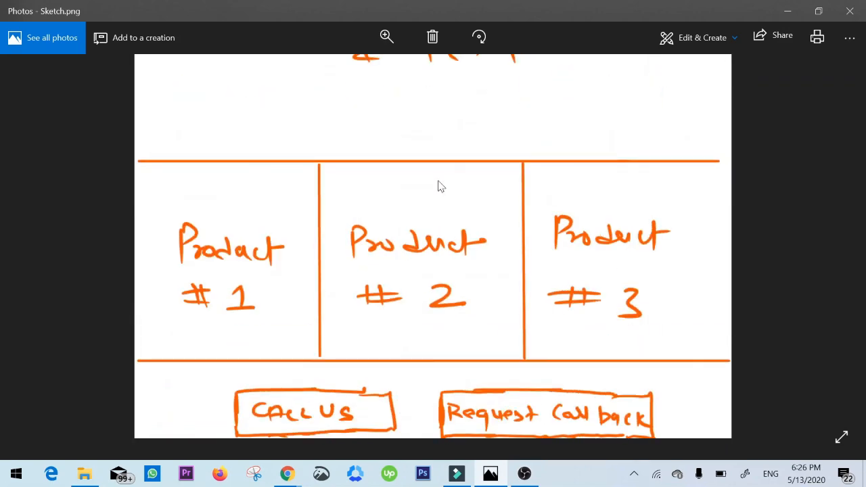
{"action": "scroll", "coordinate": [440, 186], "scroll_direction": "up", "scroll_amount": 3}
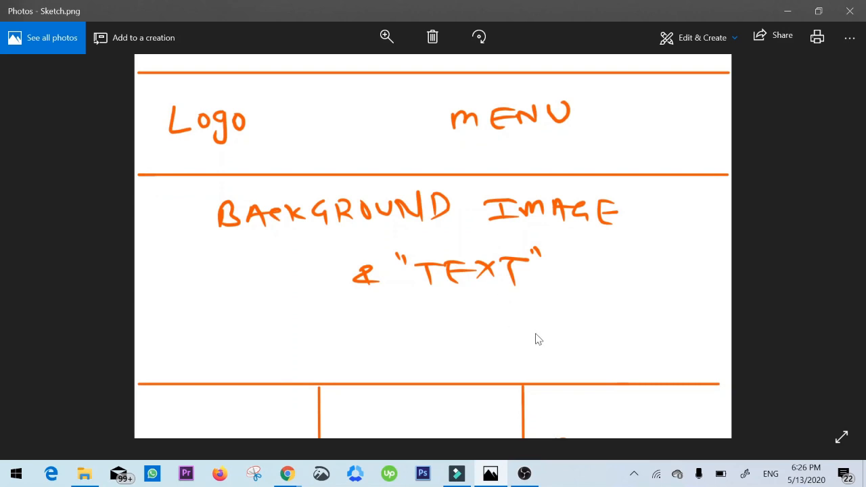
{"action": "scroll", "coordinate": [538, 338], "scroll_direction": "down", "scroll_amount": 8}
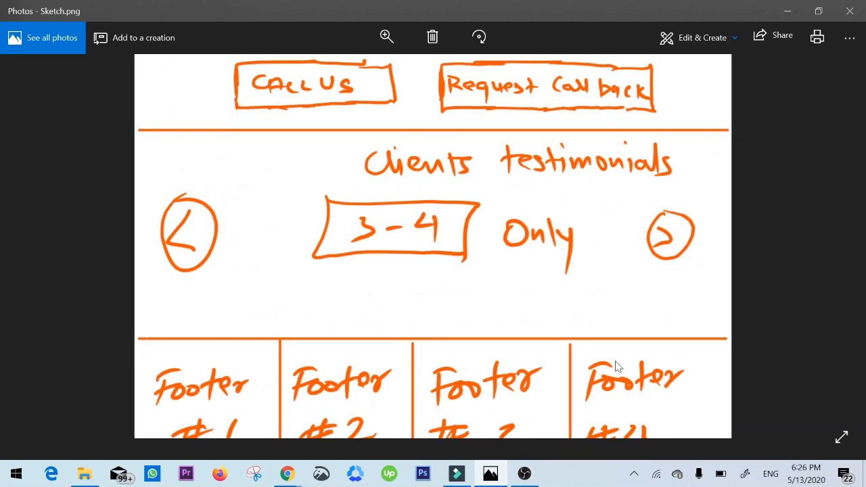
{"action": "scroll", "coordinate": [618, 364], "scroll_direction": "down", "scroll_amount": 3}
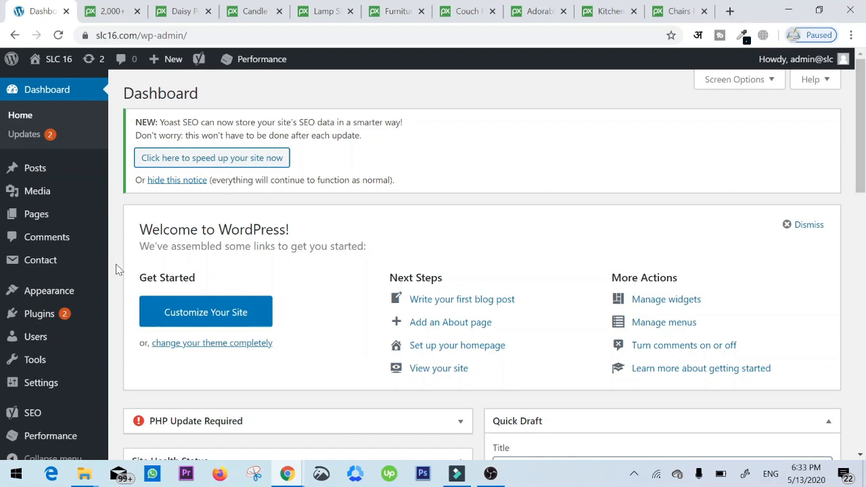
- In the WordPress dashboard, search the theme directory for gutenwp, then install and activate the Gutenwp theme
{"action": "mouse_move", "coordinate": [72, 292]}
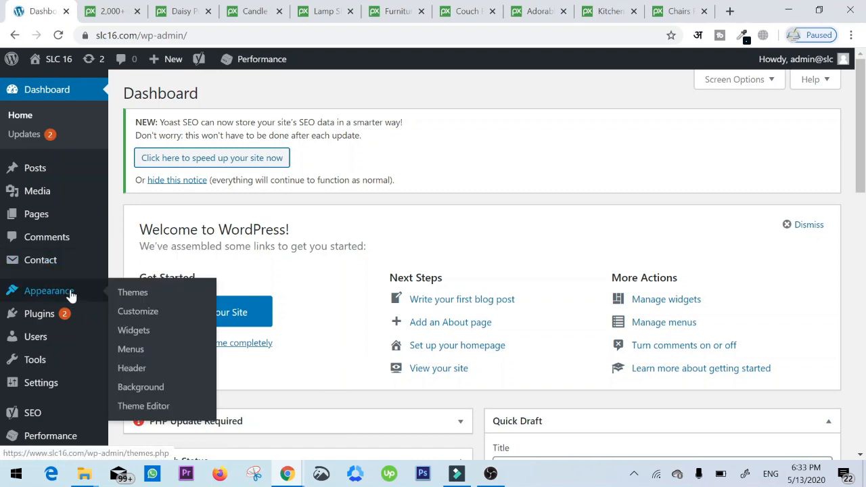
{"action": "left_click", "coordinate": [129, 292]}
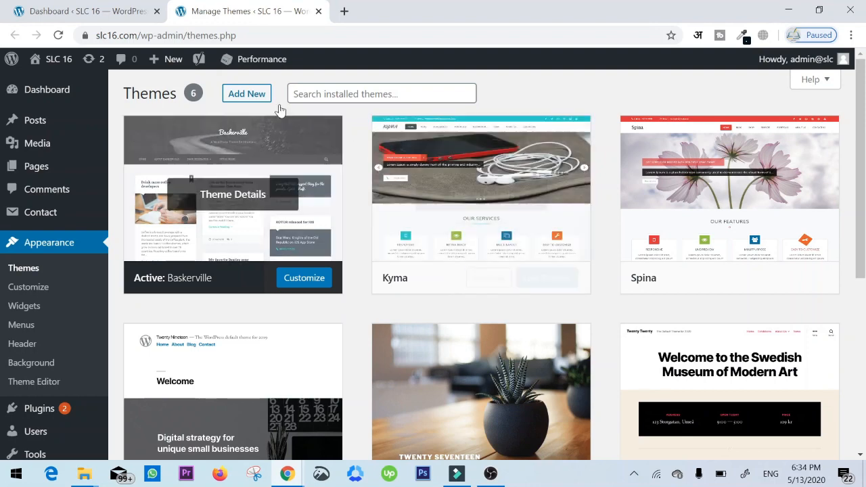
{"action": "left_click", "coordinate": [262, 94]}
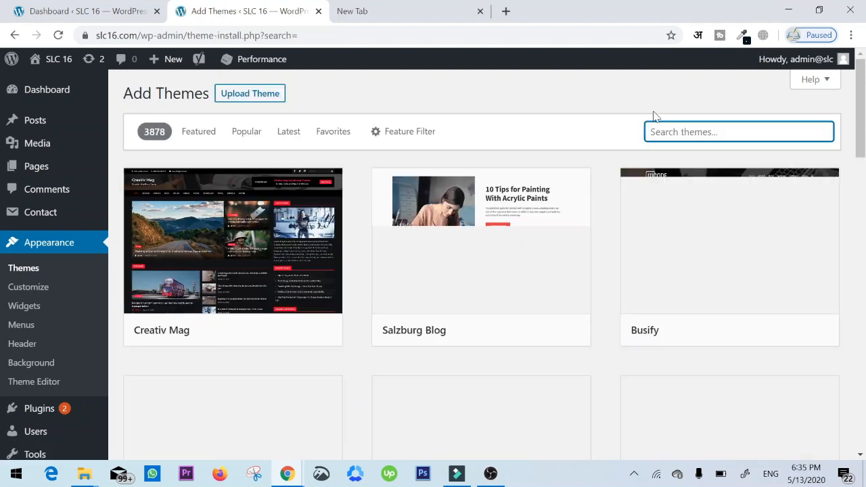
{"action": "type", "text": "gutenwp"}
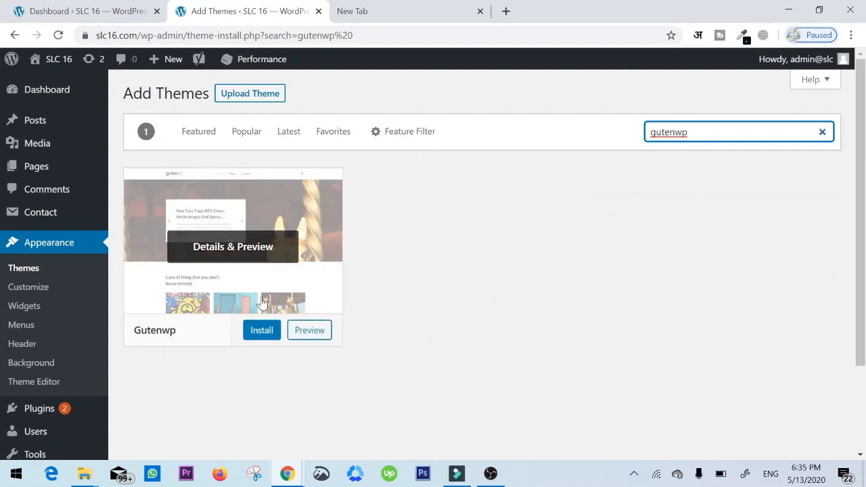
{"action": "left_click", "coordinate": [255, 329]}
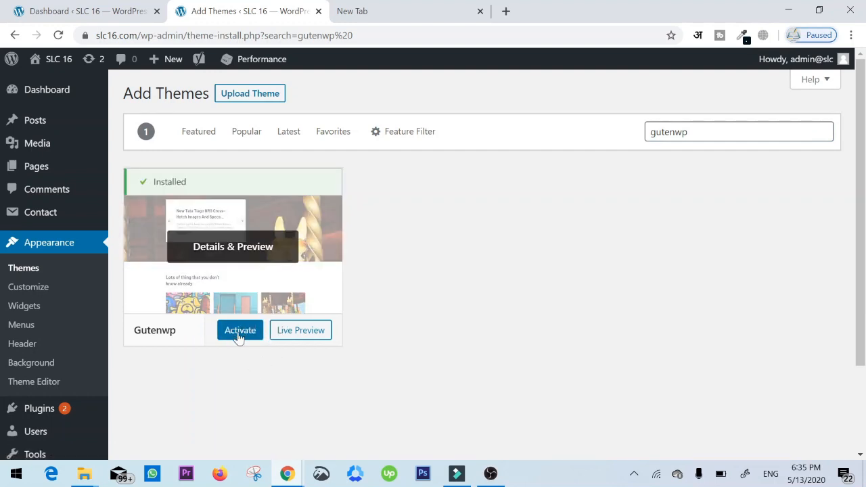
{"action": "left_click", "coordinate": [239, 331]}
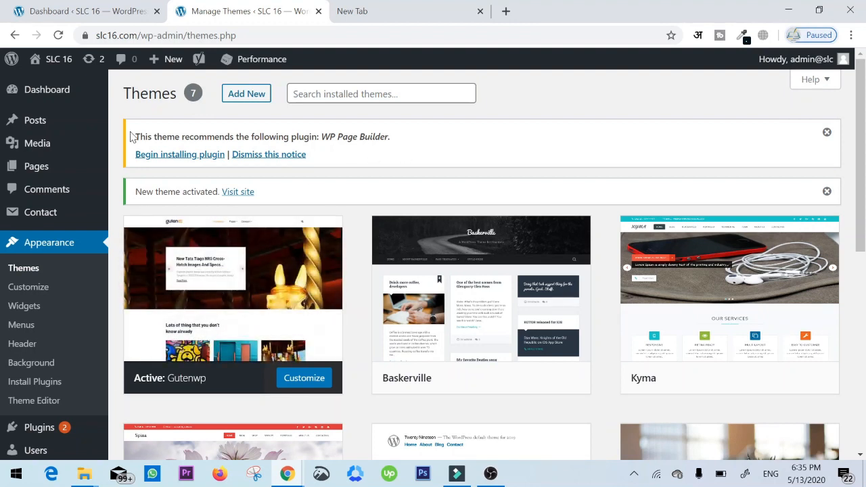
- Read the notice about the plugin recommended by the newly activated theme
{"action": "left_click_drag", "start_coordinate": [134, 137], "coordinate": [276, 137]}
{"action": "left_click", "coordinate": [276, 138]}
{"action": "left_click_drag", "start_coordinate": [153, 138], "coordinate": [318, 137]}
{"action": "left_click", "coordinate": [318, 137]}
{"action": "left_click_drag", "start_coordinate": [321, 137], "coordinate": [395, 147]}
{"action": "left_click", "coordinate": [406, 145]}
{"action": "left_click_drag", "start_coordinate": [320, 137], "coordinate": [385, 138]}
{"action": "left_click", "coordinate": [265, 120]}
- Install the theme's recommended WP Page Builder plugin
{"action": "left_click", "coordinate": [178, 155]}
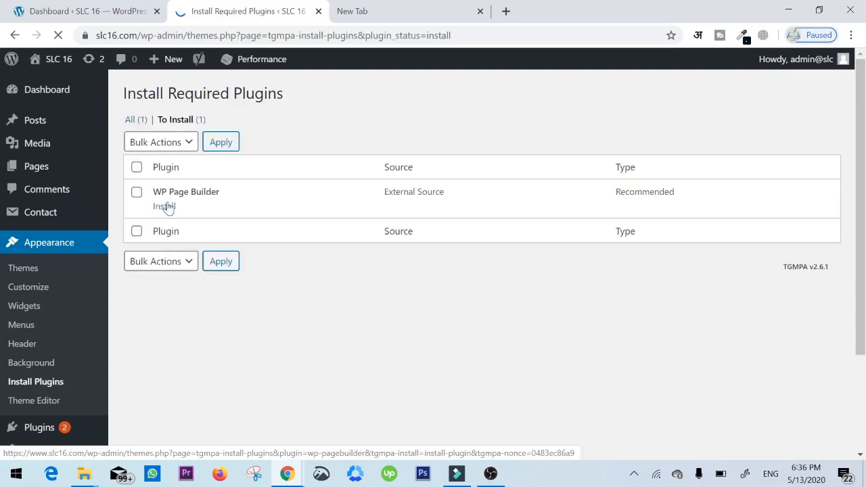
{"action": "left_click", "coordinate": [169, 207]}
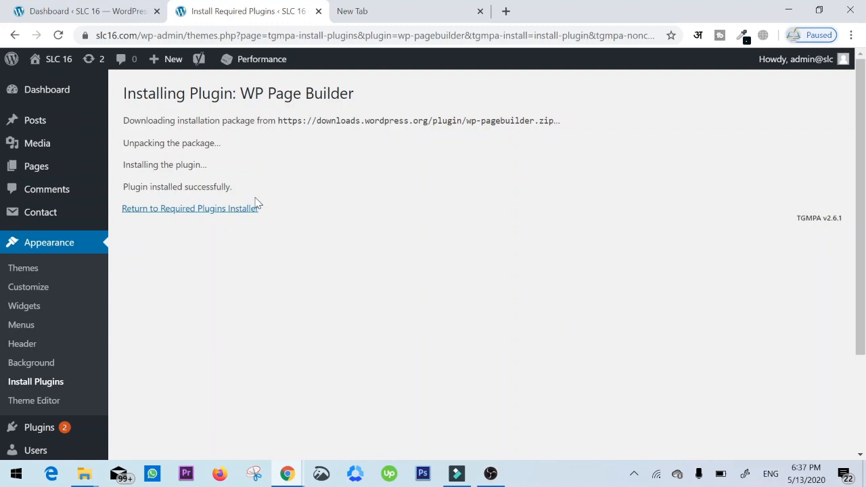
{"action": "scroll", "coordinate": [111, 207], "scroll_direction": "down", "scroll_amount": 3}
{"action": "scroll", "coordinate": [99, 213], "scroll_direction": "up", "scroll_amount": 3}
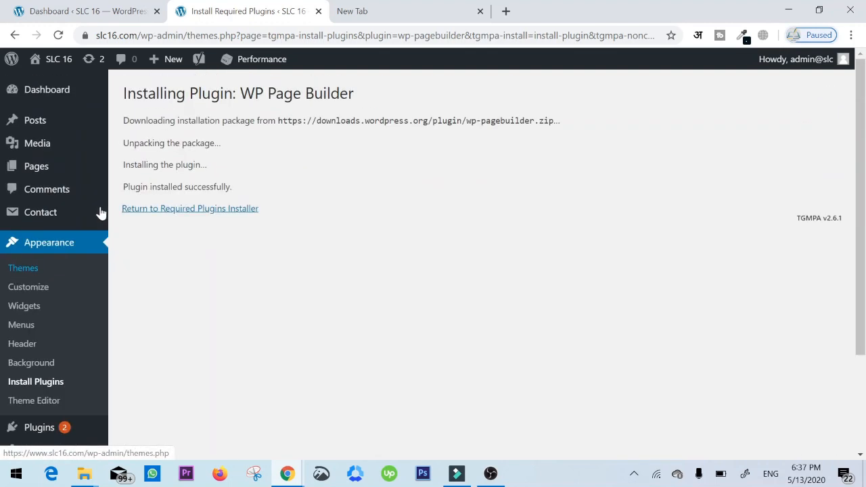
- Create a new page titled "Home" in a separate browser tab and publish it
{"action": "mouse_move", "coordinate": [100, 213]}
{"action": "mouse_move", "coordinate": [68, 173]}
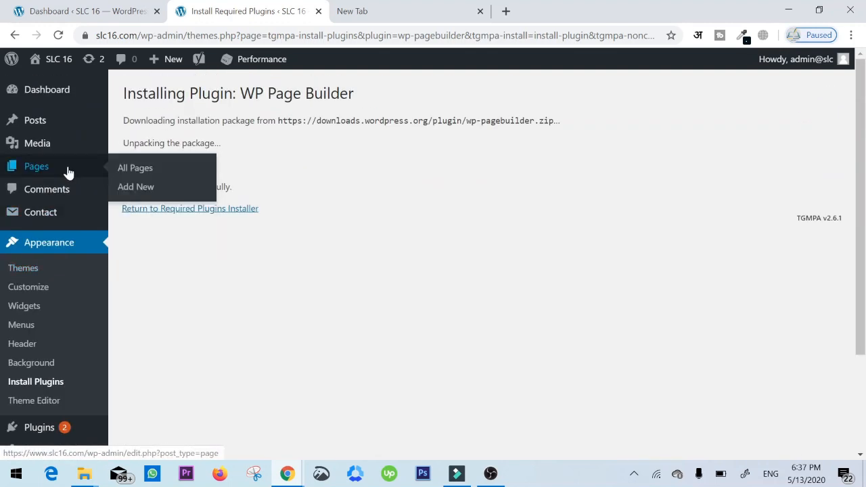
{"action": "middle_click", "coordinate": [134, 188]}
{"action": "key", "text": "ctrl+Tab"}
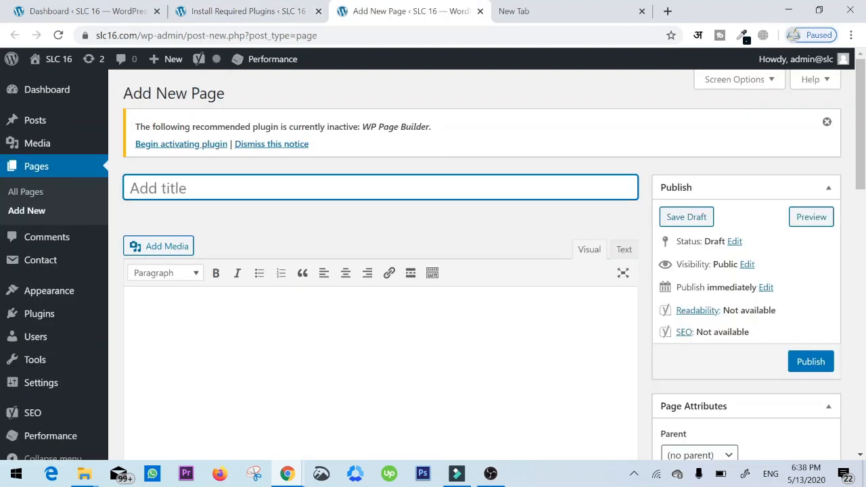
{"action": "type", "text": "Home"}
{"action": "left_click", "coordinate": [811, 361]}
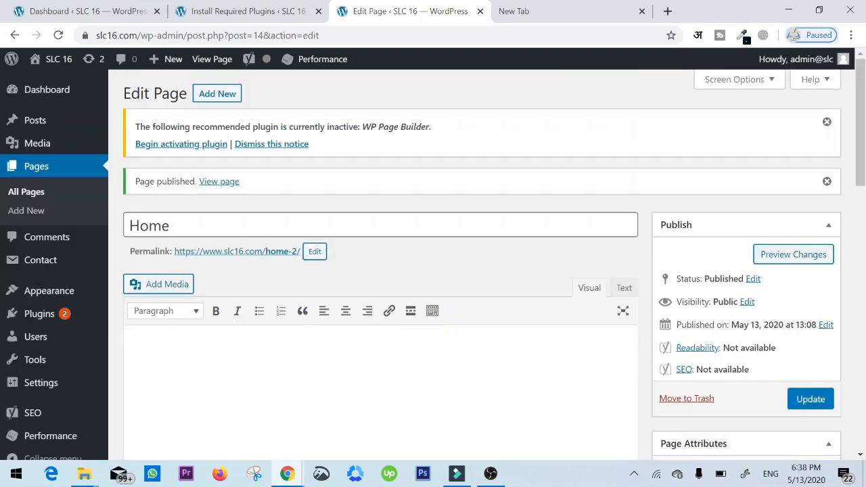
{"action": "scroll", "coordinate": [387, 277], "scroll_direction": "down", "scroll_amount": 1}
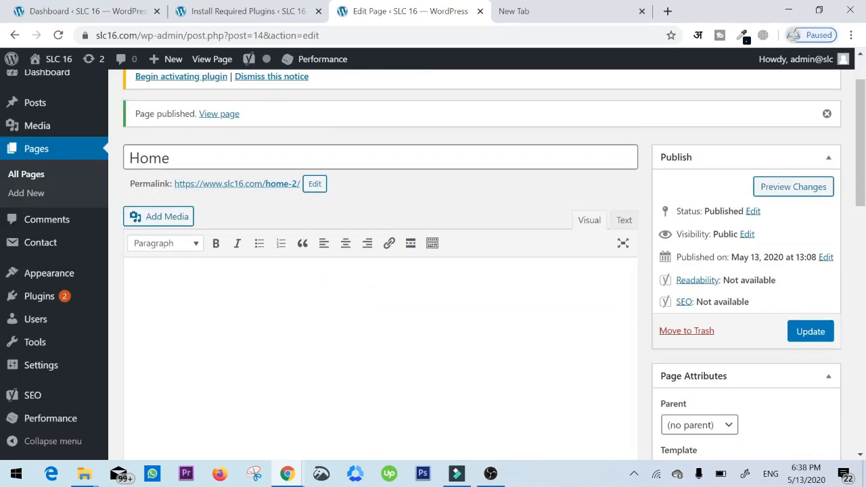
- Activate the WP Page Builder plugin from the list of installed plugins
{"action": "mouse_move", "coordinate": [53, 273]}
{"action": "mouse_move", "coordinate": [62, 296]}
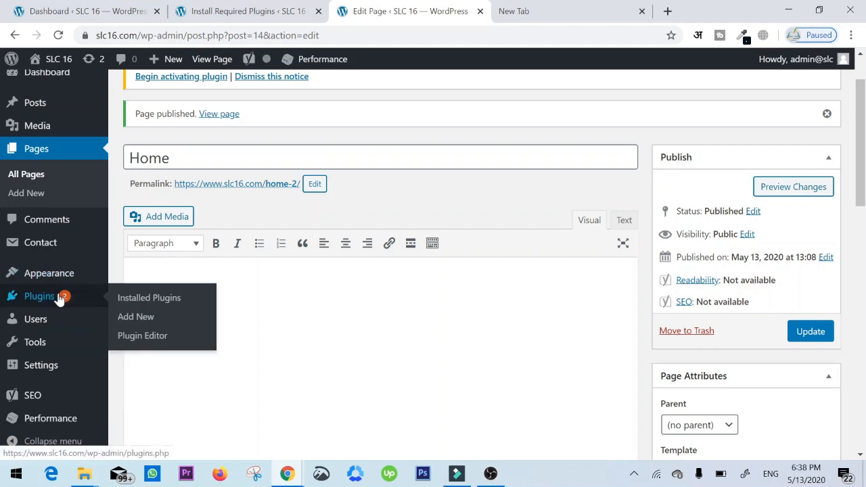
{"action": "left_click", "coordinate": [162, 302]}
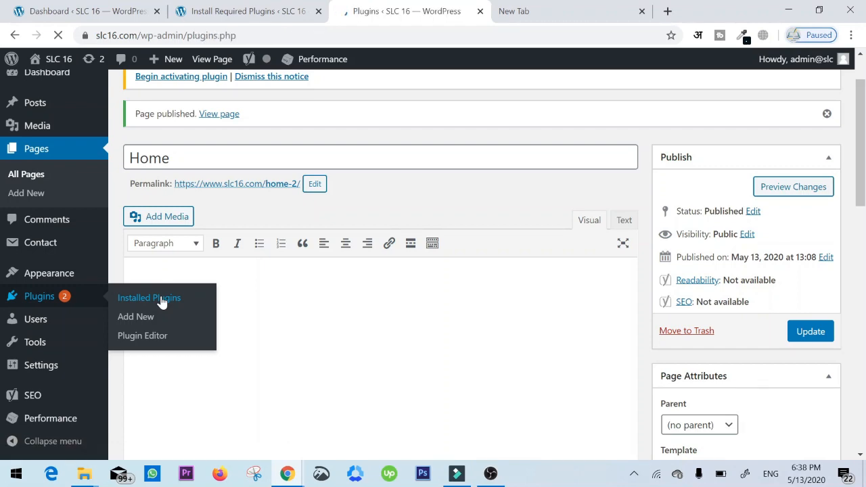
{"action": "scroll", "coordinate": [329, 249], "scroll_direction": "down", "scroll_amount": 1}
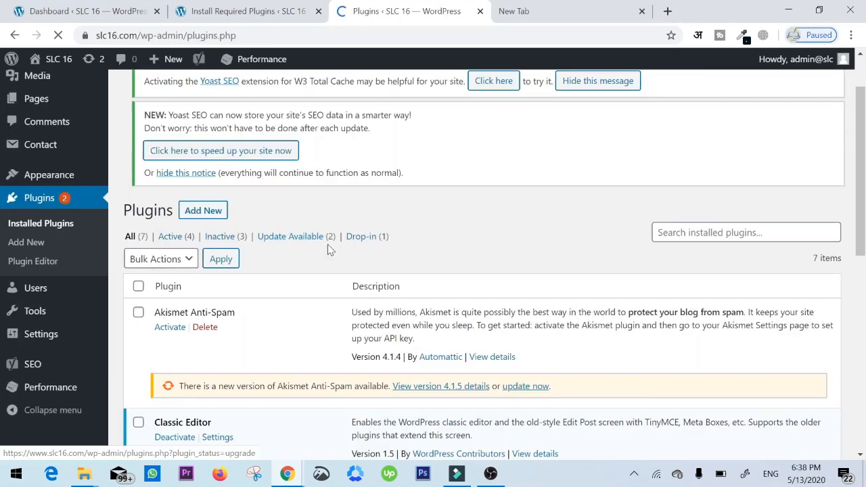
{"action": "scroll", "coordinate": [329, 249], "scroll_direction": "down", "scroll_amount": 6}
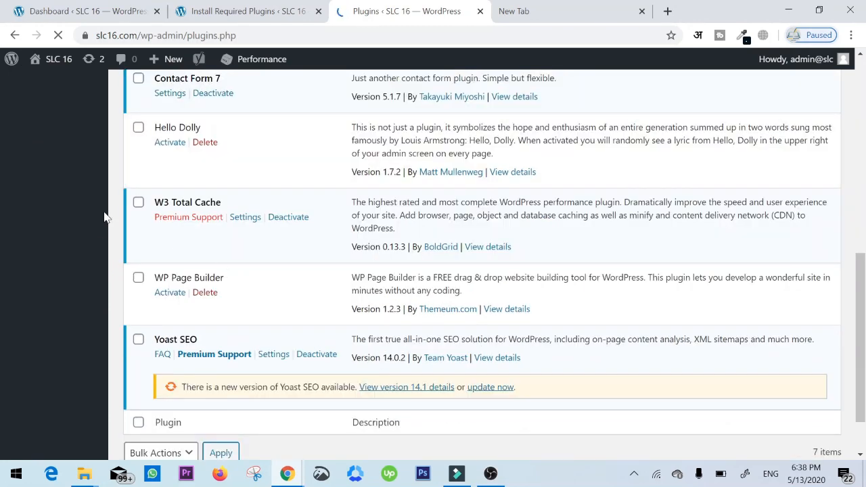
{"action": "scroll", "coordinate": [245, 211], "scroll_direction": "down", "scroll_amount": 8}
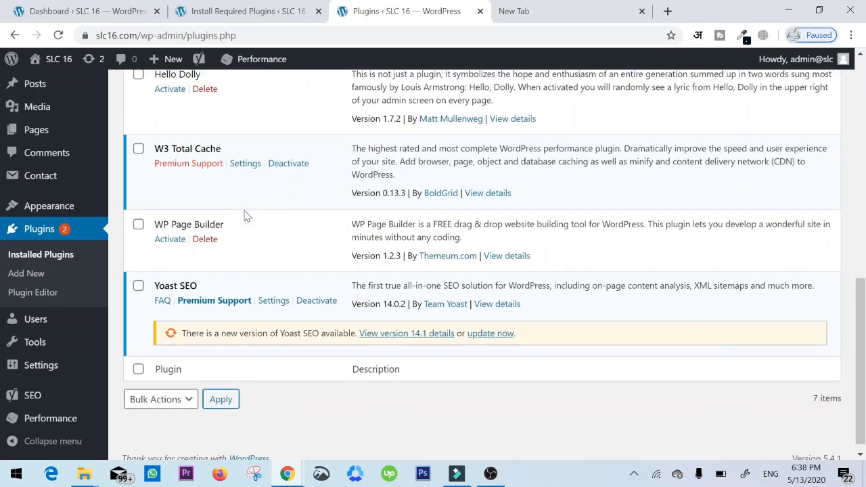
{"action": "left_click_drag", "start_coordinate": [162, 213], "coordinate": [234, 233]}
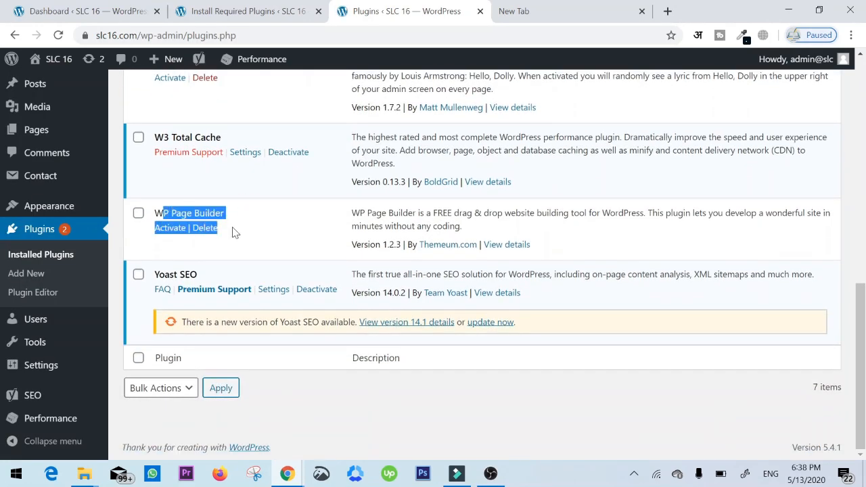
{"action": "left_click", "coordinate": [235, 232]}
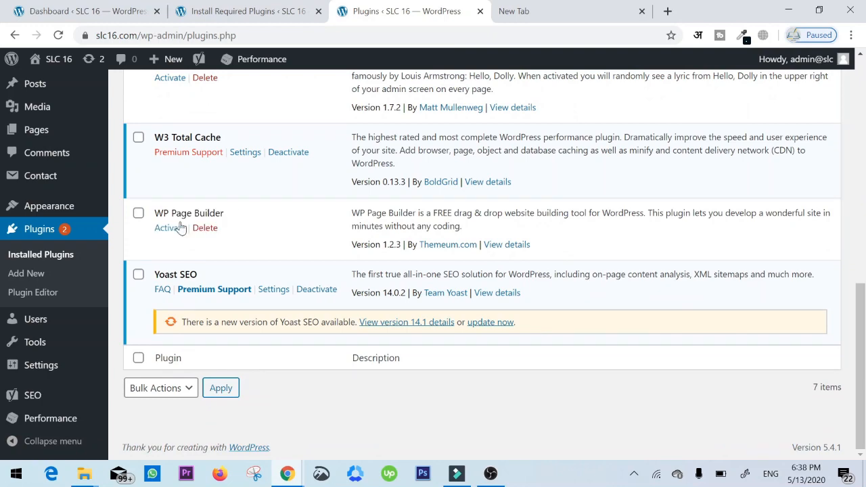
{"action": "left_click", "coordinate": [166, 230]}
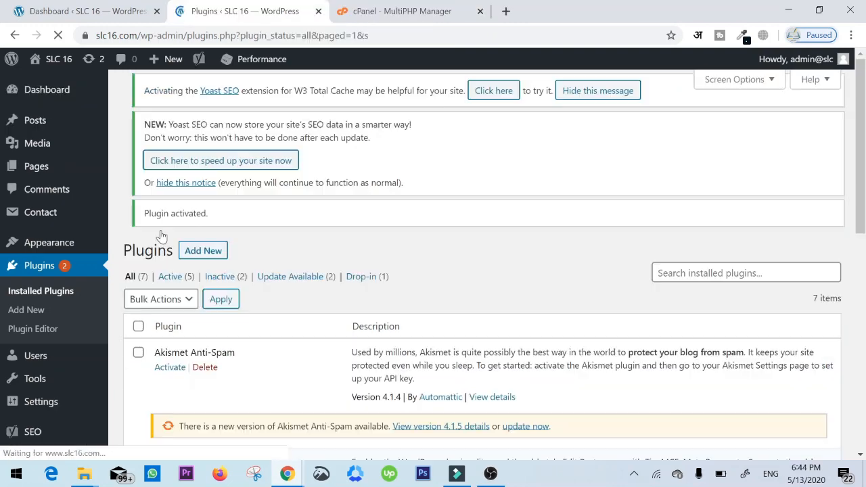
{"action": "scroll", "coordinate": [166, 238], "scroll_direction": "down", "scroll_amount": 10}
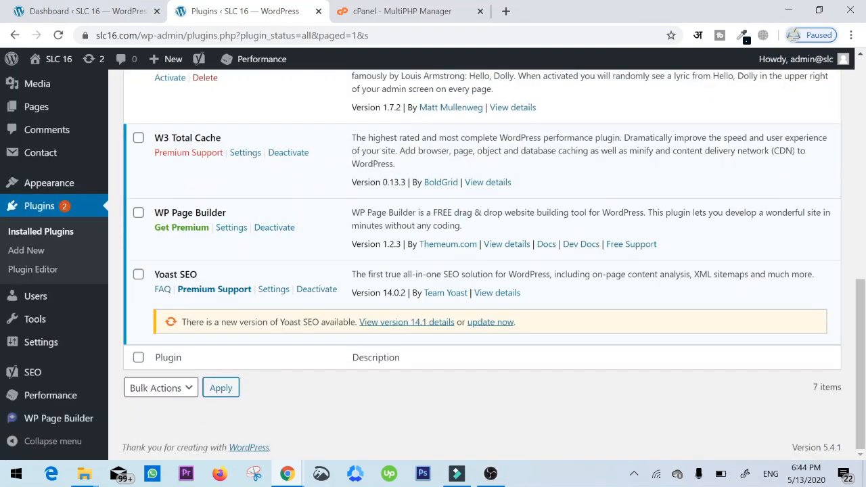
- Open the newly created Home page from the site's page list for editing
{"action": "scroll", "coordinate": [513, 219], "scroll_direction": "up", "scroll_amount": 10}
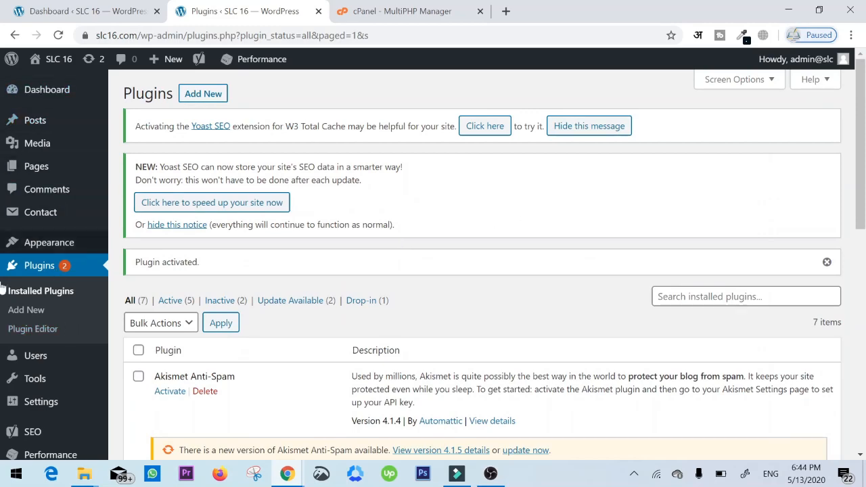
{"action": "scroll", "coordinate": [2, 289], "scroll_direction": "down", "scroll_amount": 5}
{"action": "scroll", "coordinate": [27, 367], "scroll_direction": "down", "scroll_amount": 3}
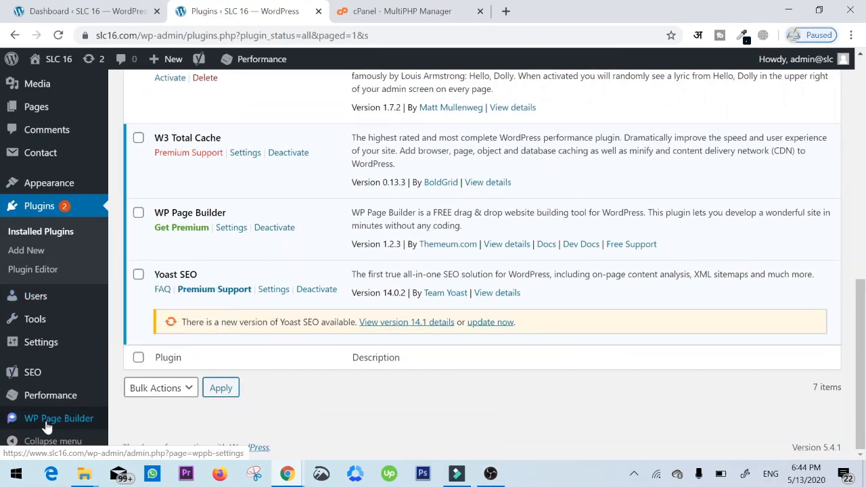
{"action": "mouse_move", "coordinate": [22, 421]}
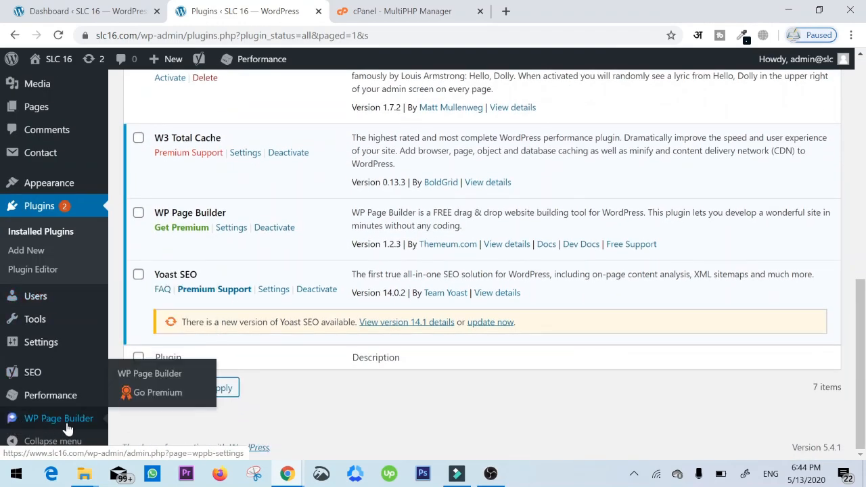
{"action": "scroll", "coordinate": [5, 298], "scroll_direction": "up", "scroll_amount": 8}
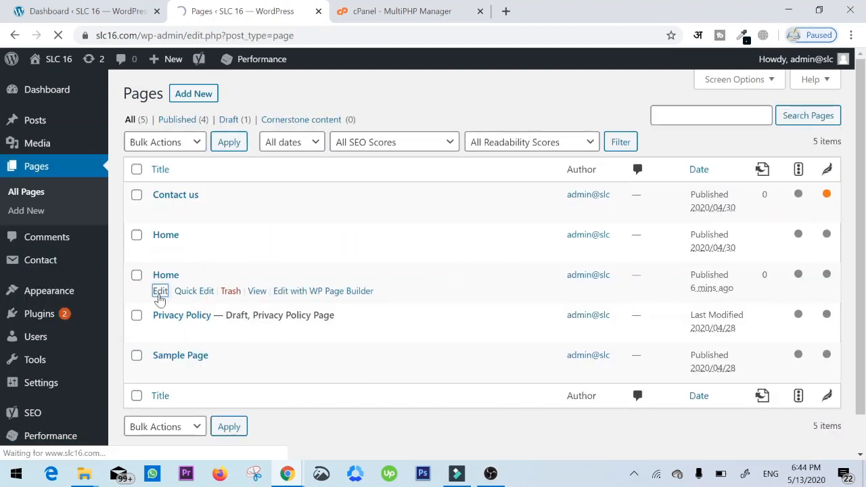
{"action": "left_click", "coordinate": [166, 276]}
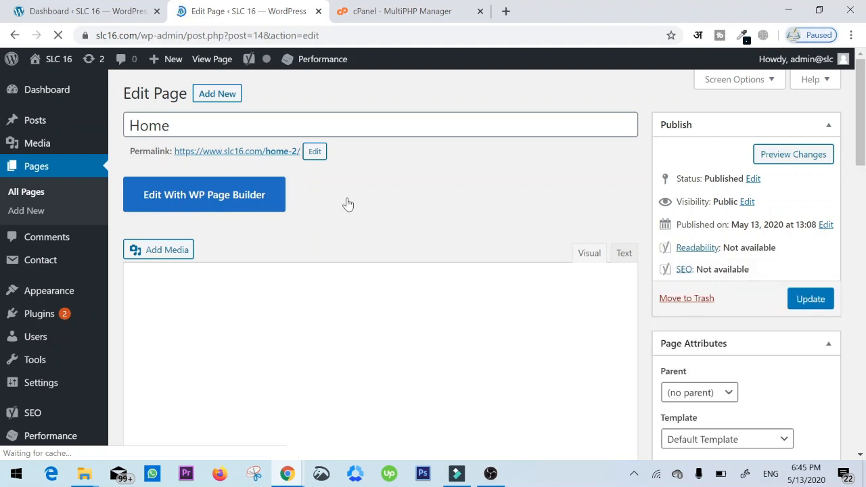
- Set the Home page's template to WP Page Builder Template and update the page
{"action": "scroll", "coordinate": [425, 237], "scroll_direction": "down", "scroll_amount": 1}
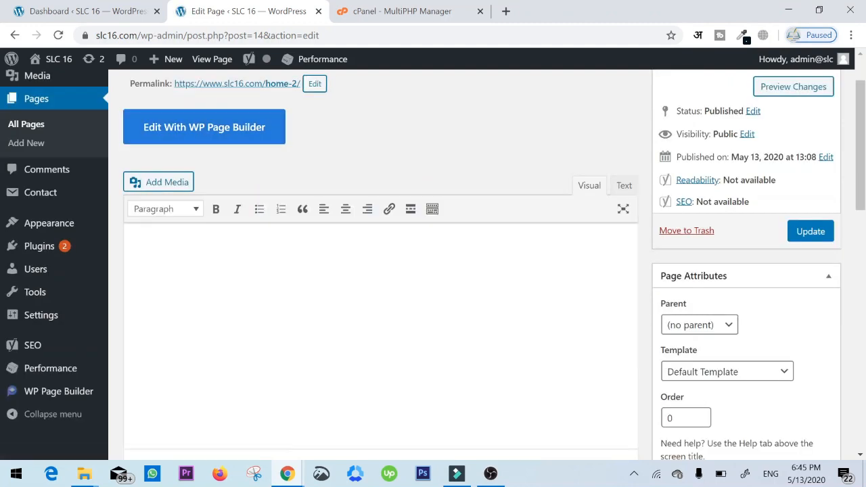
{"action": "scroll", "coordinate": [425, 237], "scroll_direction": "down", "scroll_amount": 3}
{"action": "scroll", "coordinate": [425, 237], "scroll_direction": "up", "scroll_amount": 4}
{"action": "scroll", "coordinate": [424, 237], "scroll_direction": "up", "scroll_amount": 1}
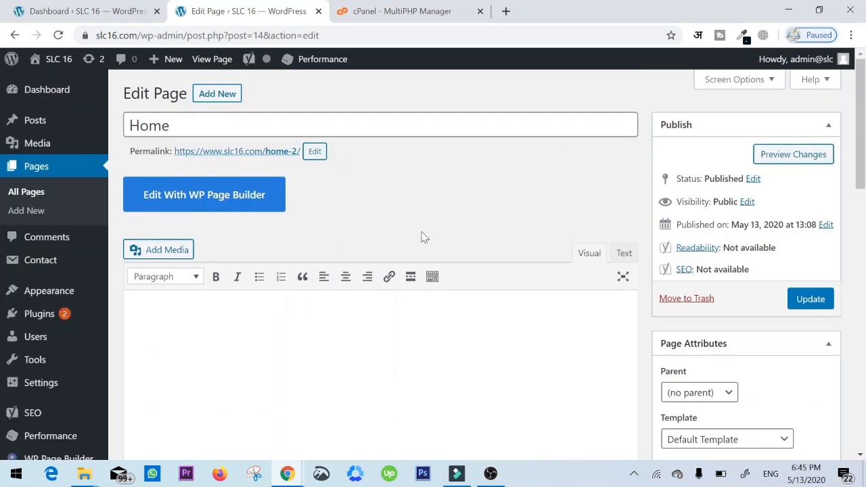
{"action": "scroll", "coordinate": [424, 237], "scroll_direction": "down", "scroll_amount": 5}
{"action": "scroll", "coordinate": [423, 237], "scroll_direction": "up", "scroll_amount": 5}
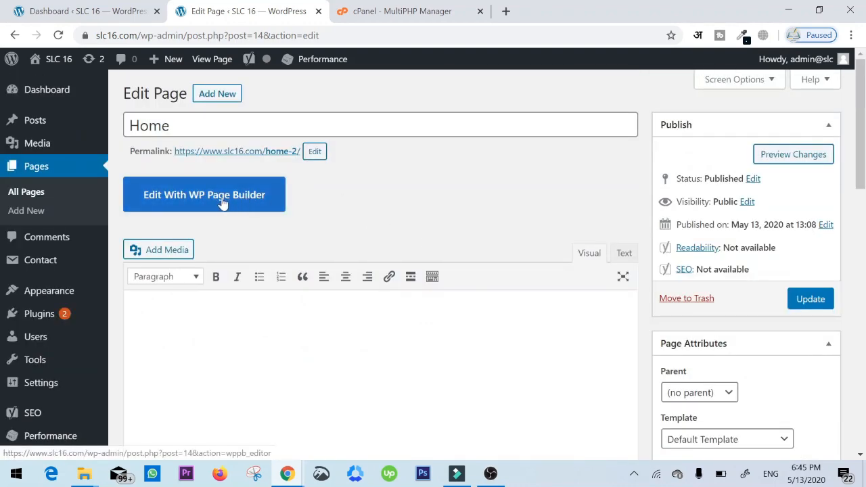
{"action": "scroll", "coordinate": [711, 287], "scroll_direction": "down", "scroll_amount": 5}
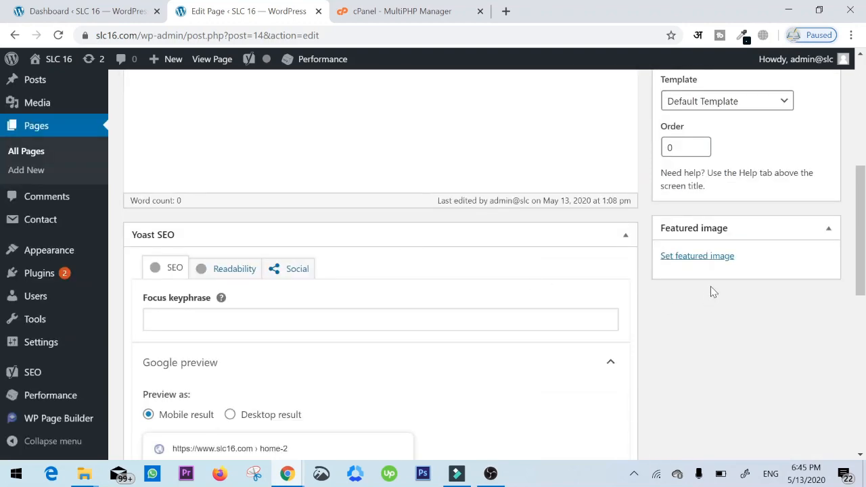
{"action": "scroll", "coordinate": [438, 253], "scroll_direction": "up", "scroll_amount": 5}
{"action": "scroll", "coordinate": [433, 256], "scroll_direction": "down", "scroll_amount": 4}
{"action": "scroll", "coordinate": [433, 255], "scroll_direction": "up", "scroll_amount": 1}
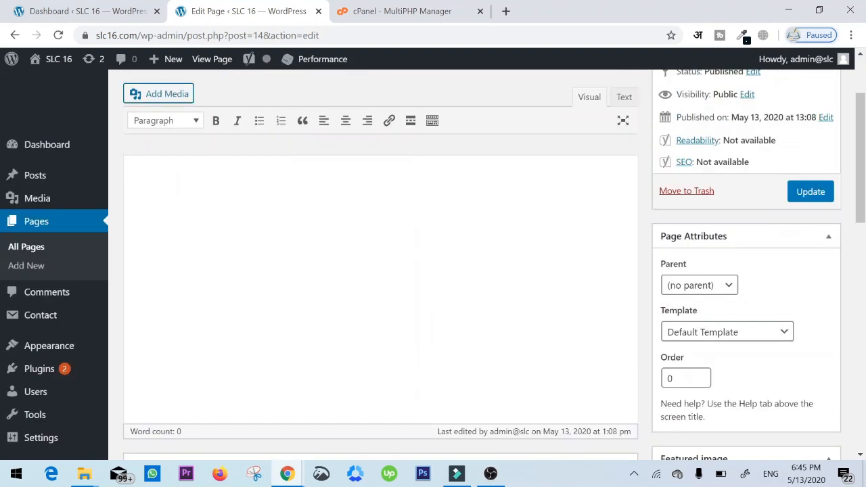
{"action": "scroll", "coordinate": [434, 255], "scroll_direction": "down", "scroll_amount": 2}
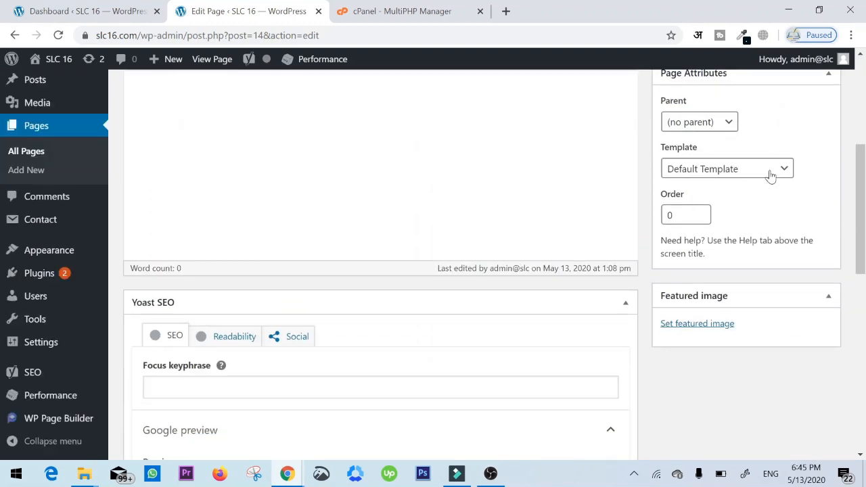
{"action": "left_click", "coordinate": [770, 174]}
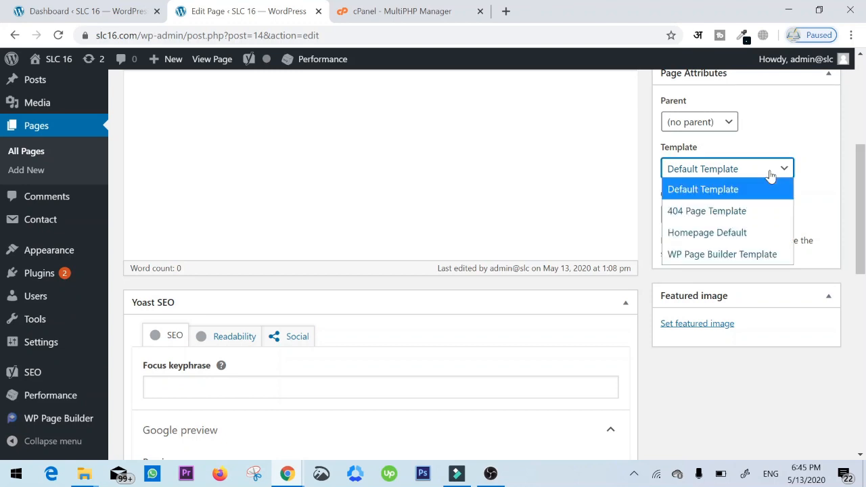
{"action": "left_click", "coordinate": [756, 259]}
{"action": "scroll", "coordinate": [846, 295], "scroll_direction": "up", "scroll_amount": 4}
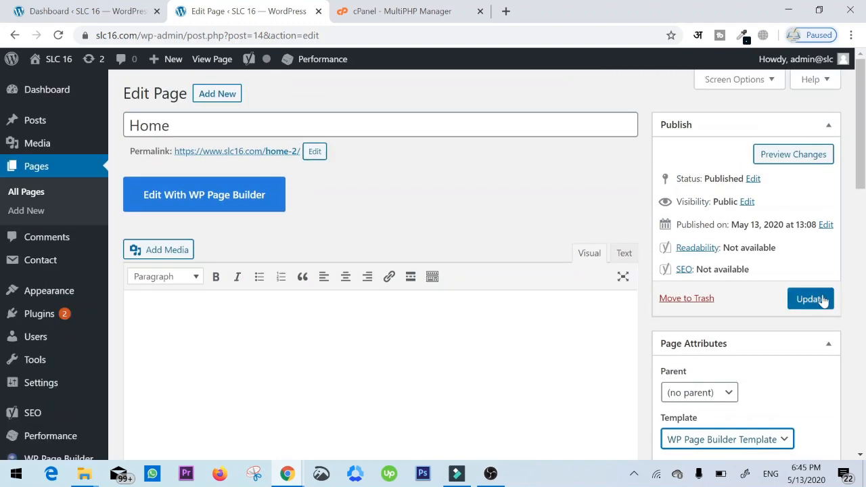
{"action": "left_click", "coordinate": [823, 300]}
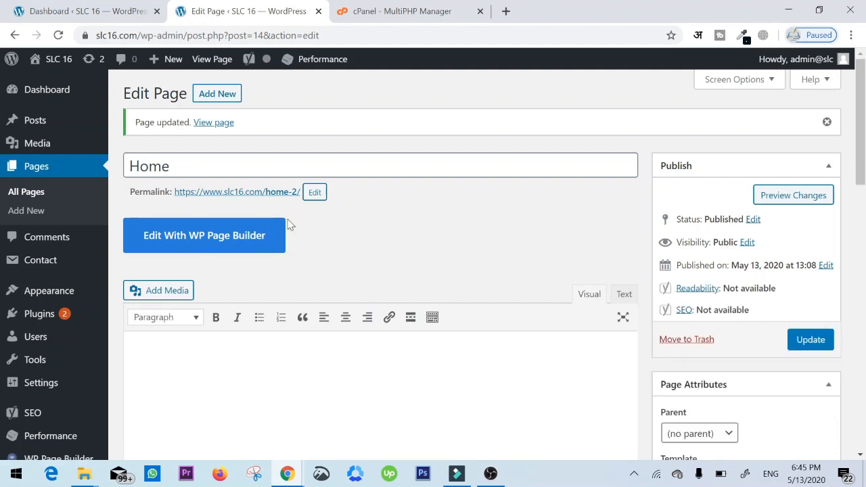
- Open the Home page in the WP Page Builder editor and look over its empty canvas
{"action": "left_click", "coordinate": [233, 239]}
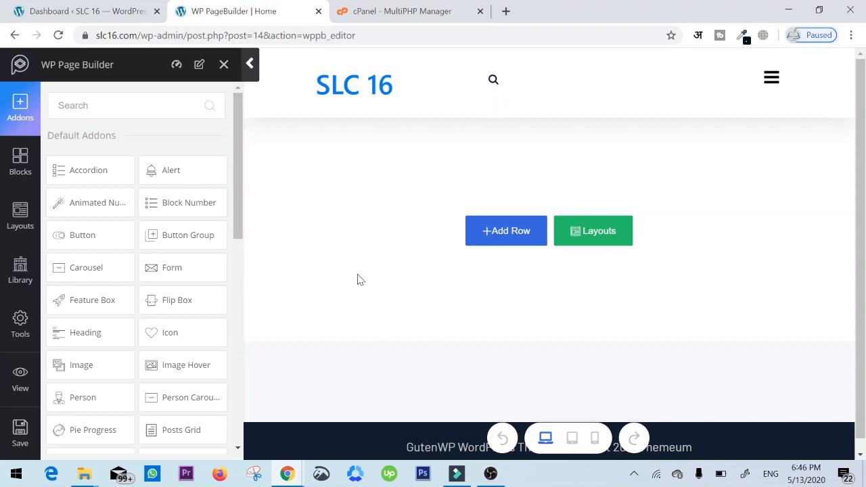
{"action": "scroll", "coordinate": [118, 255], "scroll_direction": "down", "scroll_amount": 6}
{"action": "scroll", "coordinate": [118, 270], "scroll_direction": "up", "scroll_amount": 7}
{"action": "scroll", "coordinate": [454, 238], "scroll_direction": "down", "scroll_amount": 1}
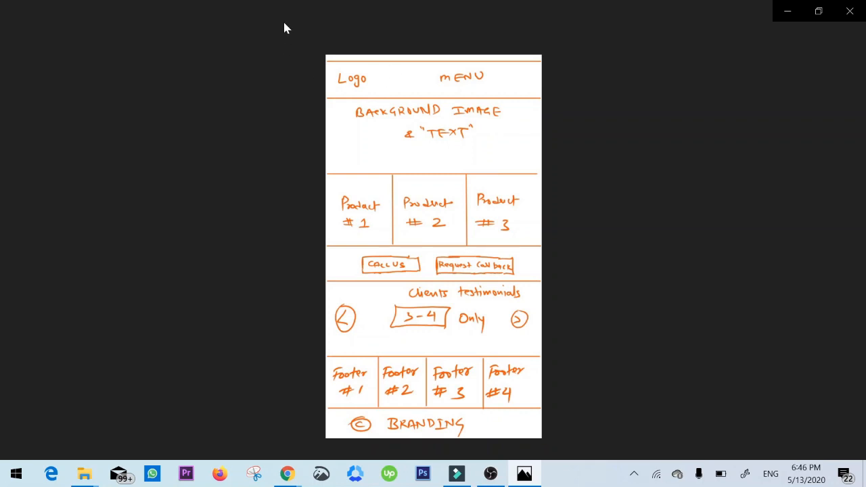
- Switch to Sketch.png in Photos and zoom in to review the sections of the homepage sketch
{"action": "left_click", "coordinate": [386, 35]}
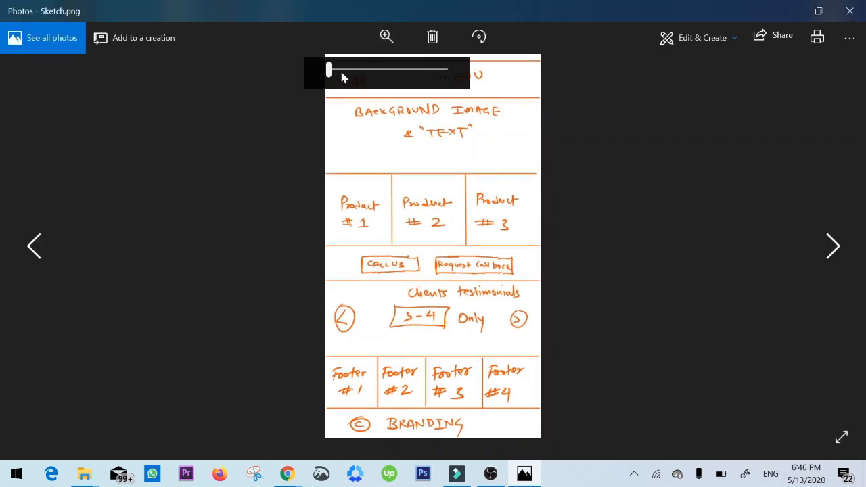
{"action": "left_click", "coordinate": [342, 73]}
{"action": "left_click_drag", "start_coordinate": [426, 141], "coordinate": [460, 350]}
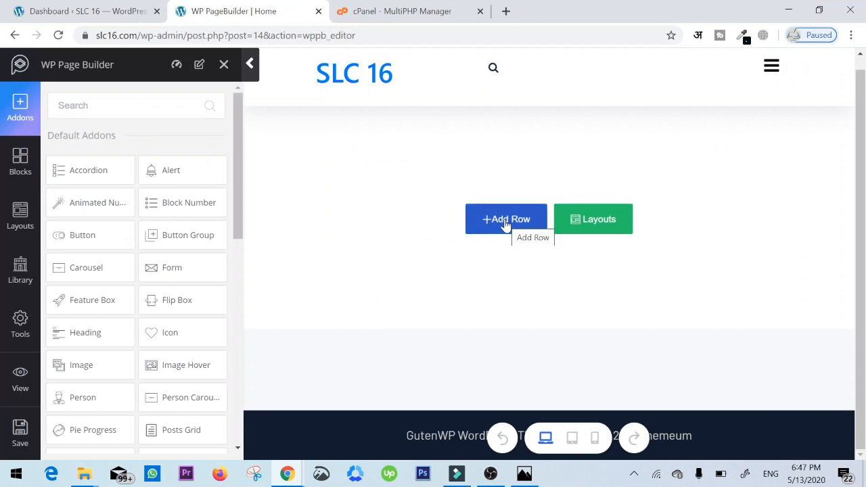
- Back in the page builder, add a full-width single-column row and place a Text Block addon in it
{"action": "left_click", "coordinate": [506, 224]}
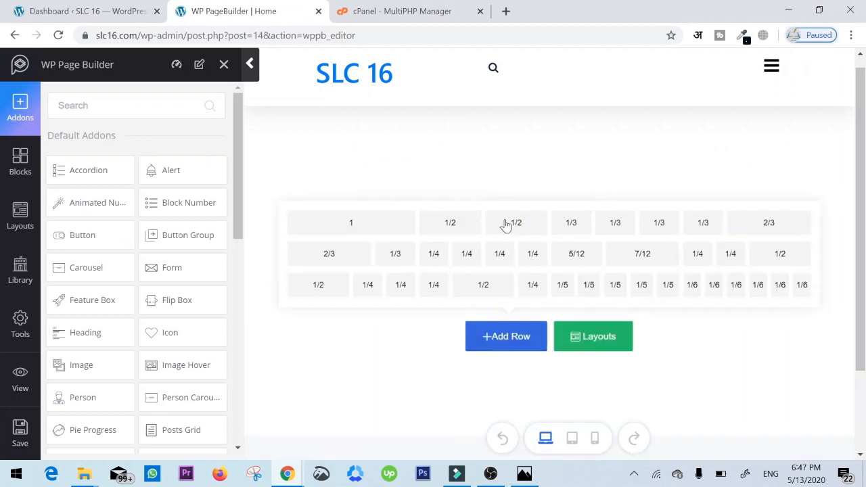
{"action": "left_click", "coordinate": [350, 225]}
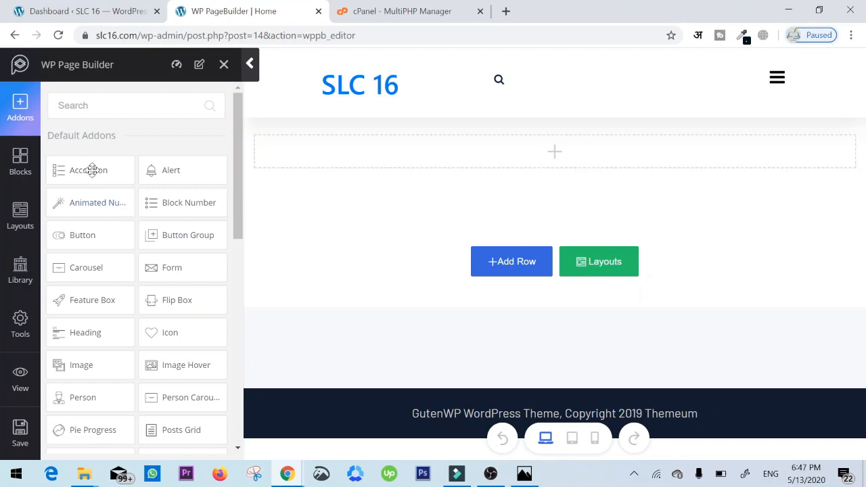
{"action": "scroll", "coordinate": [95, 203], "scroll_direction": "down", "scroll_amount": 2}
{"action": "scroll", "coordinate": [104, 231], "scroll_direction": "down", "scroll_amount": 1}
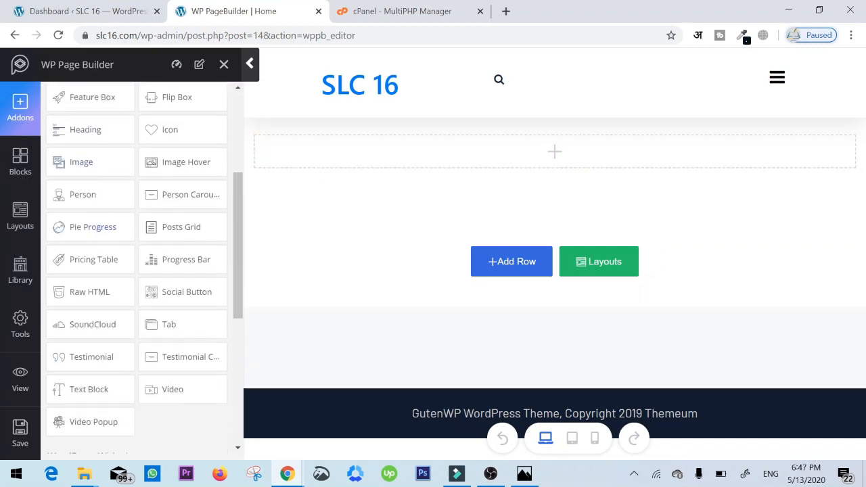
{"action": "scroll", "coordinate": [112, 122], "scroll_direction": "down", "scroll_amount": 1}
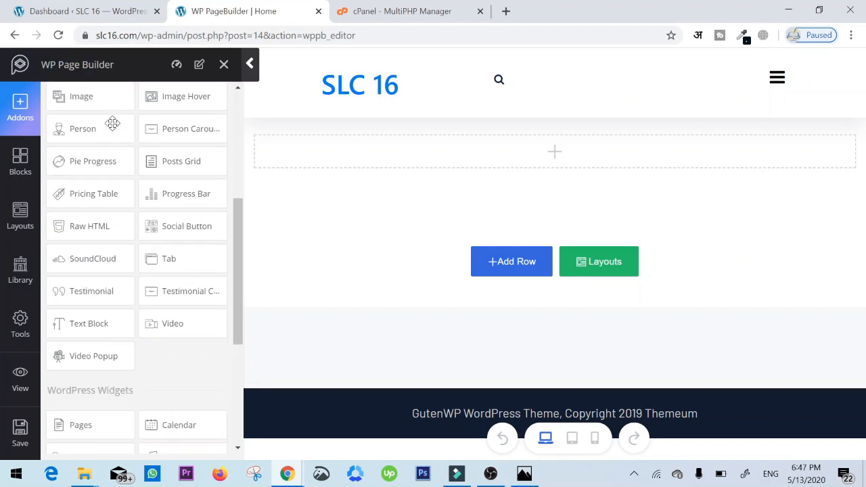
{"action": "scroll", "coordinate": [113, 258], "scroll_direction": "up", "scroll_amount": 3}
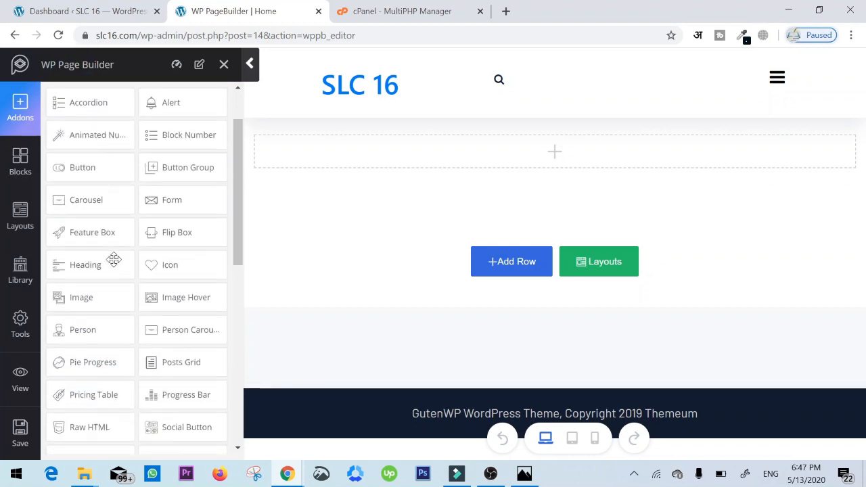
{"action": "scroll", "coordinate": [112, 259], "scroll_direction": "down", "scroll_amount": 1}
{"action": "scroll", "coordinate": [113, 261], "scroll_direction": "down", "scroll_amount": 3}
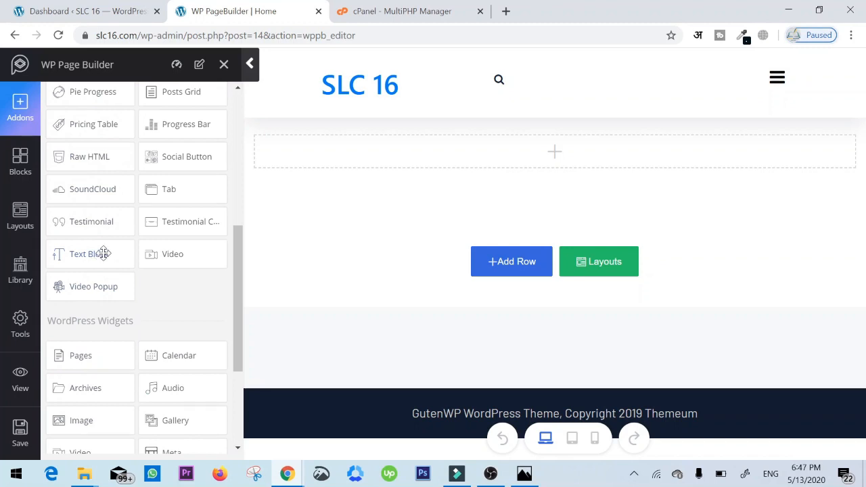
{"action": "left_click_drag", "start_coordinate": [100, 254], "coordinate": [506, 148]}
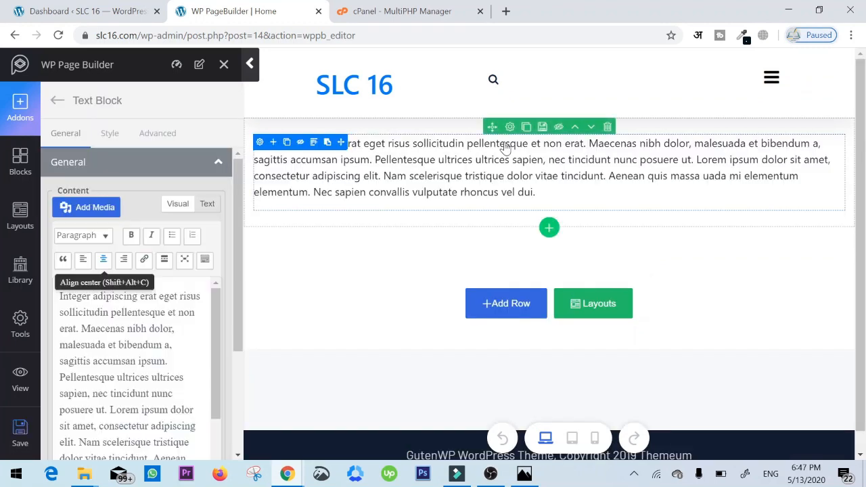
{"action": "triple_click", "coordinate": [112, 345]}
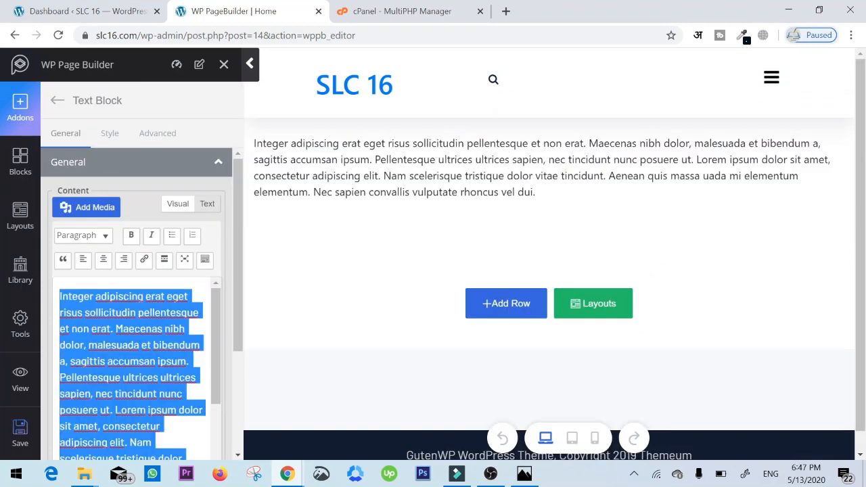
{"action": "type", "text": "fsfsrgdhdtjym"}
{"action": "key", "text": "ctrl+a"}
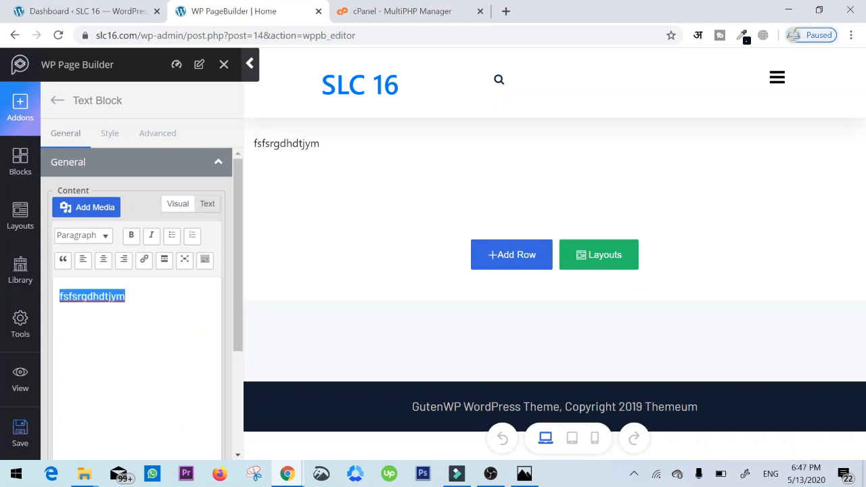
{"action": "key", "text": "BackSpace"}
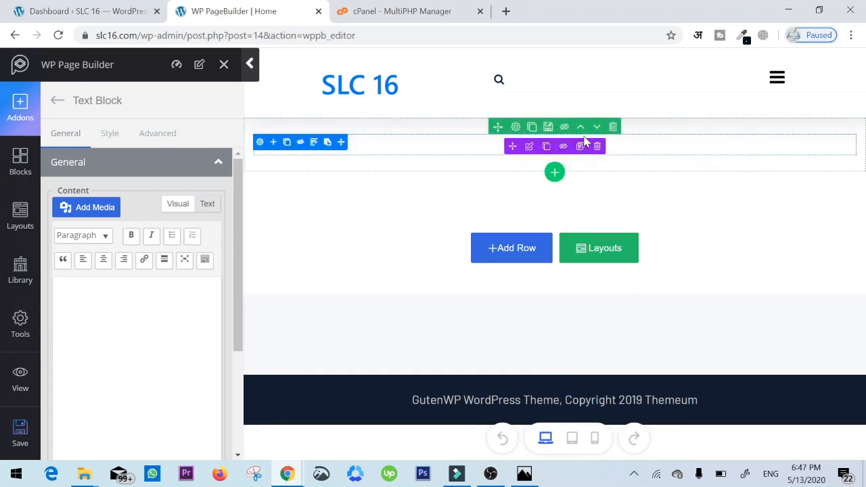
- Delete the Text Block addon and place a Heading addon in the empty row
{"action": "left_click", "coordinate": [600, 145]}
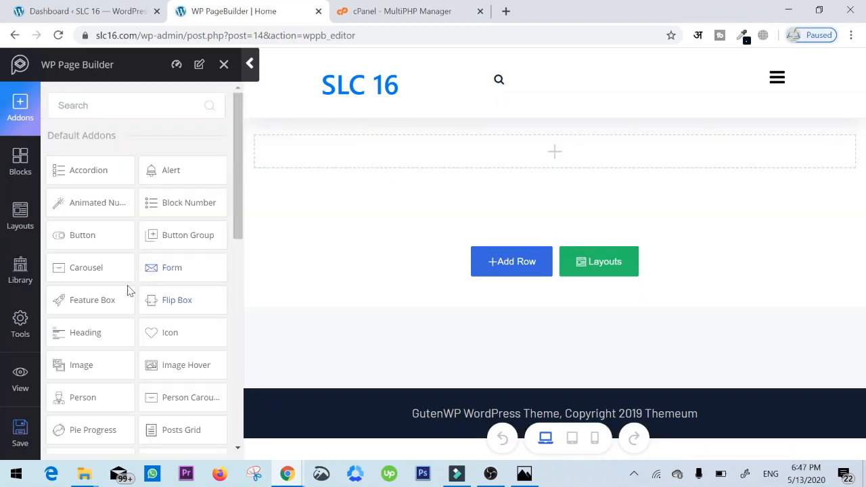
{"action": "left_click_drag", "start_coordinate": [90, 332], "coordinate": [549, 150]}
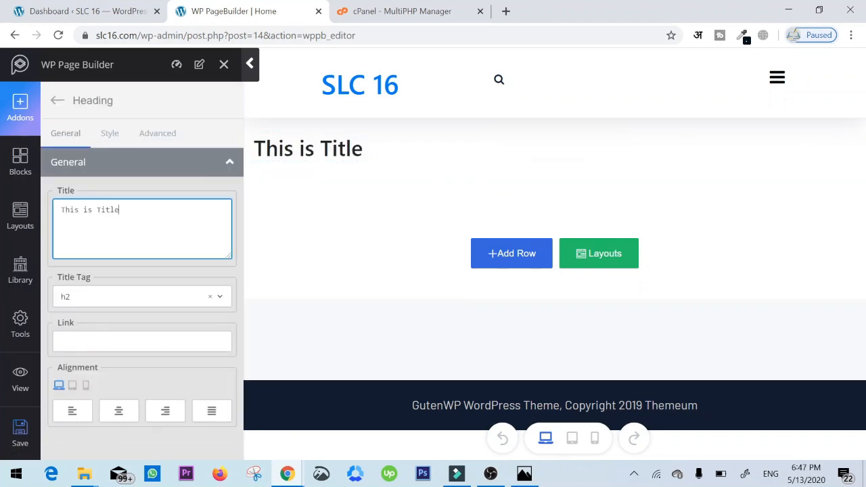
- Set the heading's title to "Welcome to Soft Line Creations" and center its alignment
{"action": "triple_click", "coordinate": [122, 211]}
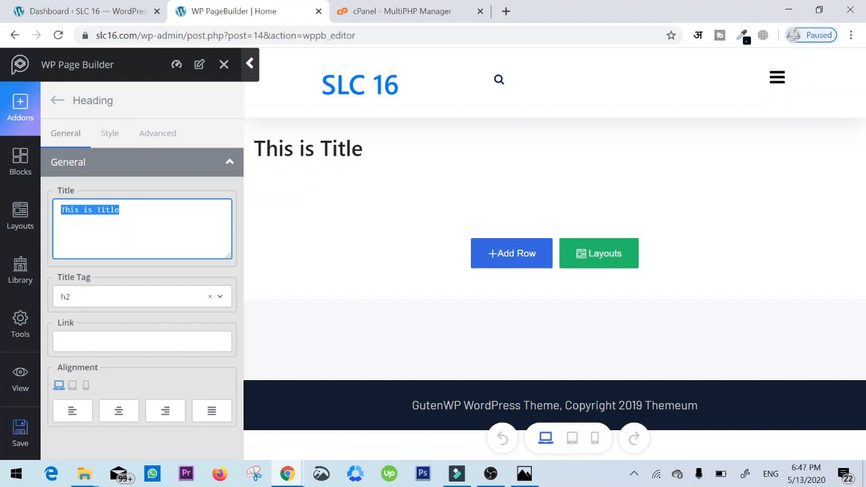
{"action": "type", "text": "Welcome yo"}
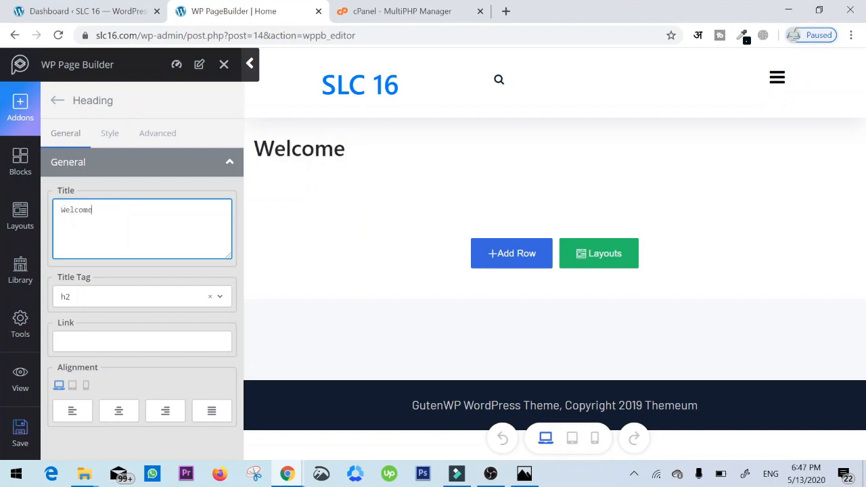
{"action": "key", "text": "BackSpace"}
{"action": "key", "text": "BackSpace"}
{"action": "type", "text": "to SLC"}
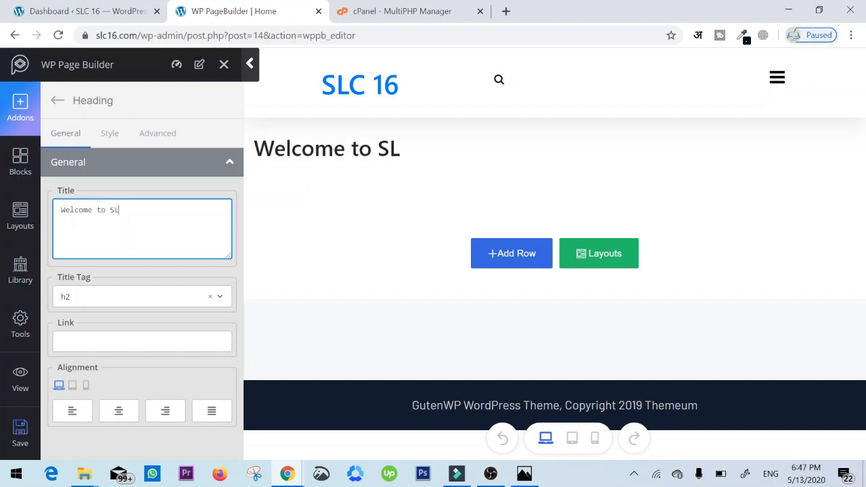
{"action": "key", "text": "BackSpace"}
{"action": "key", "text": "BackSpace"}
{"action": "type", "text": "o"}
{"action": "type", "text": "ftl"}
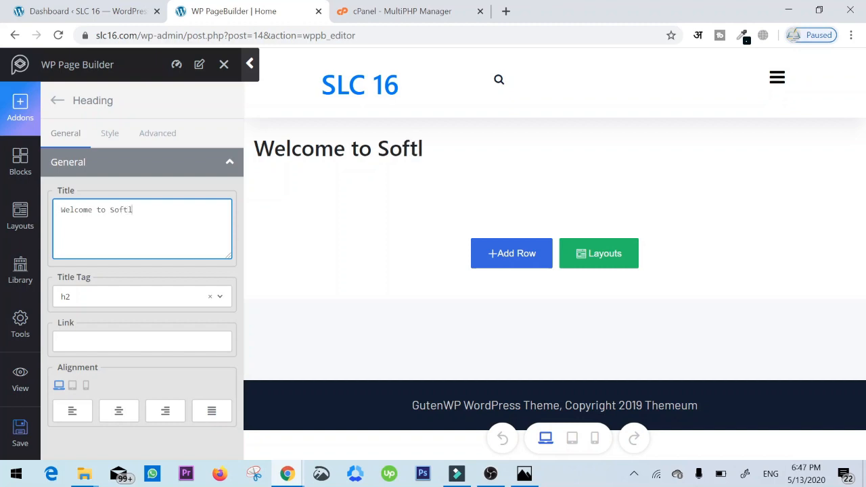
{"action": "type", "text": "ine Creatioms"}
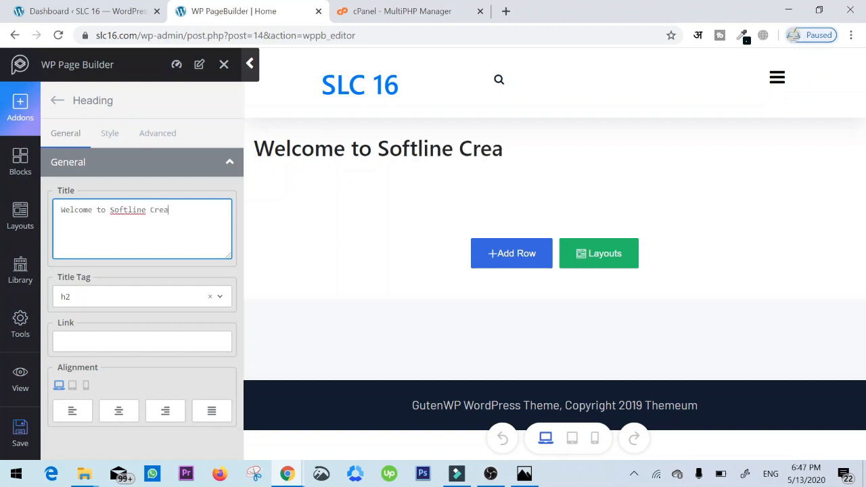
{"action": "key", "text": "BackSpace"}
{"action": "key", "text": "BackSpace"}
{"action": "type", "text": "ns"}
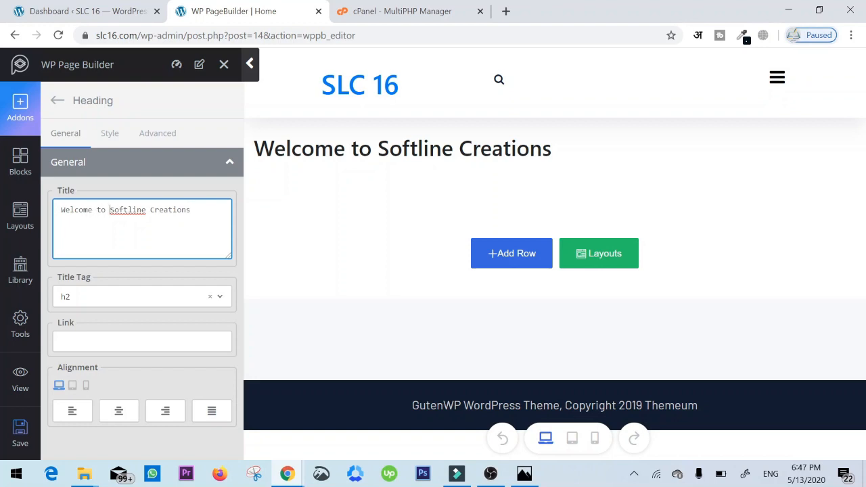
{"action": "key", "text": "Delete"}
{"action": "type", "text": "L"}
{"action": "left_click", "coordinate": [119, 411]}
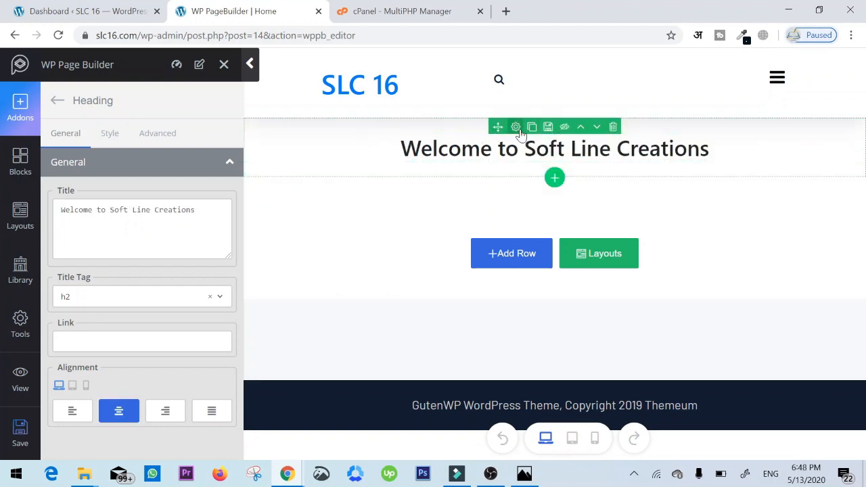
- In the heading row's style settings, set the background type to Image and open the image selection dialog
{"action": "left_click", "coordinate": [516, 128]}
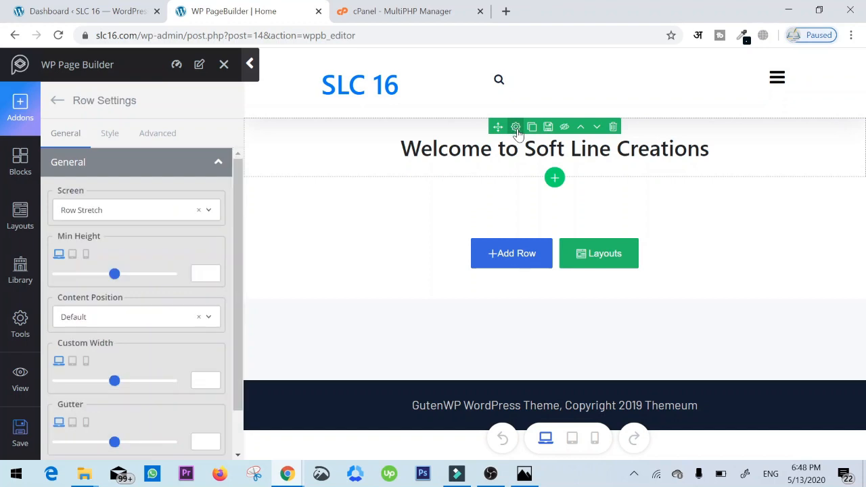
{"action": "scroll", "coordinate": [164, 242], "scroll_direction": "down", "scroll_amount": 1}
{"action": "scroll", "coordinate": [151, 254], "scroll_direction": "up", "scroll_amount": 1}
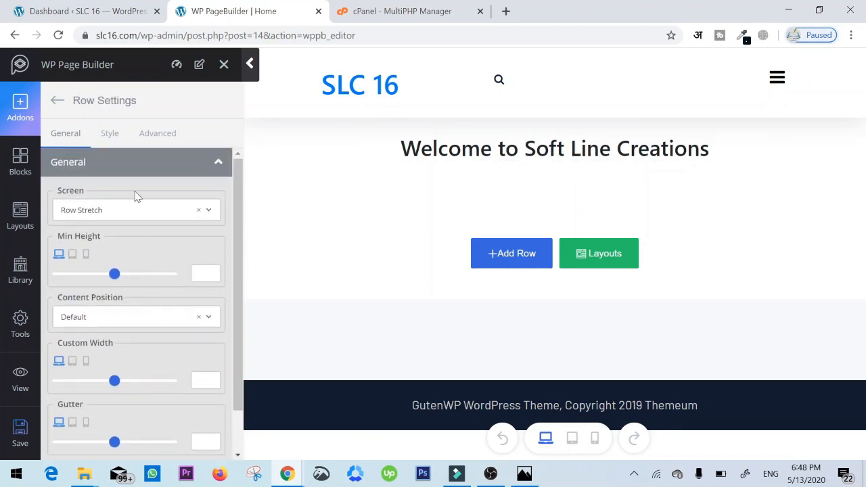
{"action": "left_click", "coordinate": [110, 133]}
{"action": "scroll", "coordinate": [171, 275], "scroll_direction": "down", "scroll_amount": 1}
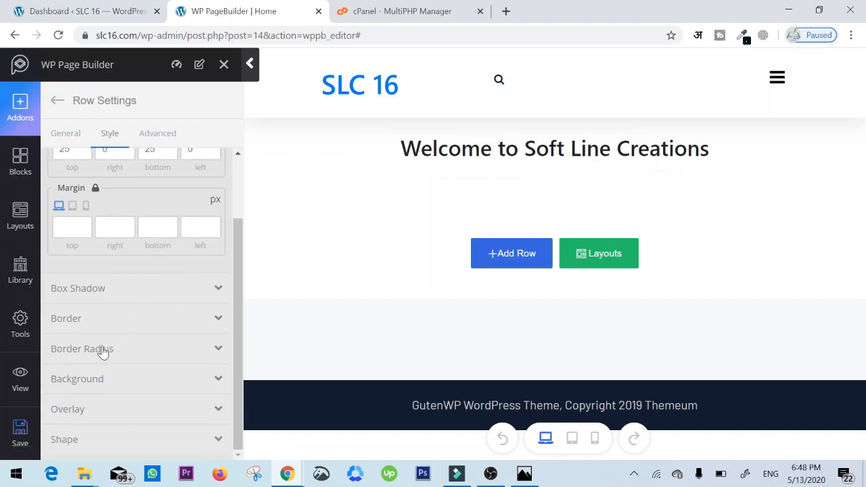
{"action": "left_click", "coordinate": [77, 379]}
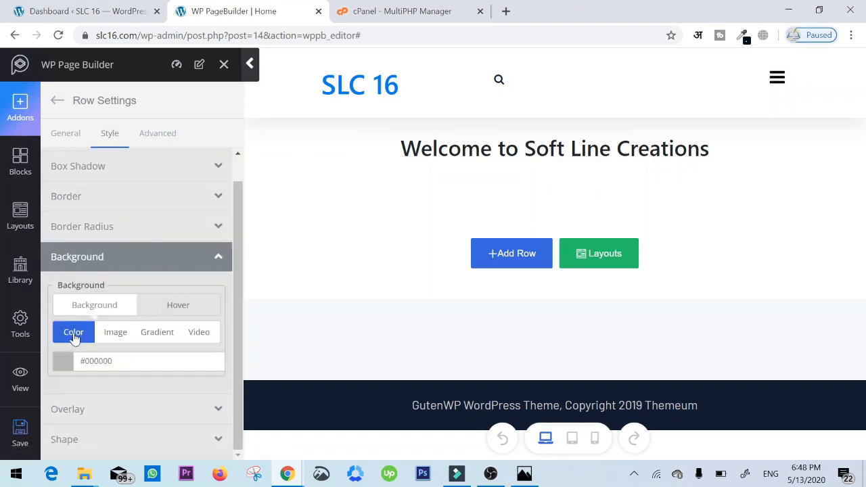
{"action": "left_click", "coordinate": [111, 334]}
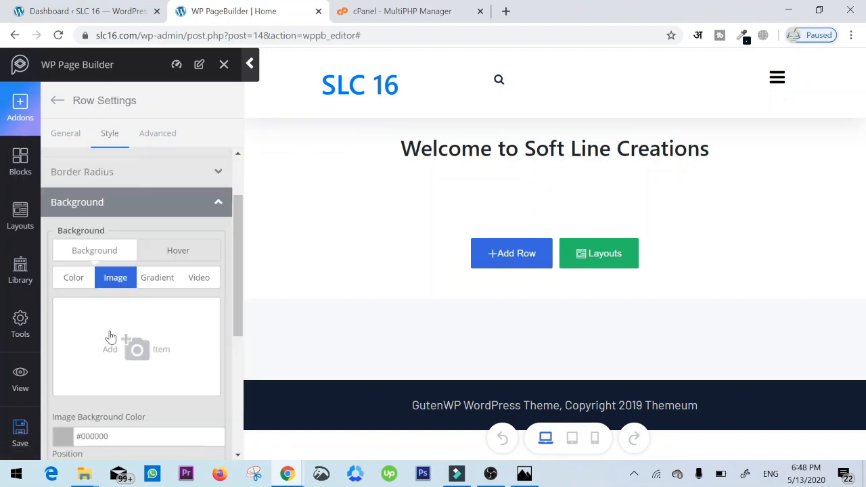
{"action": "left_click", "coordinate": [134, 346]}
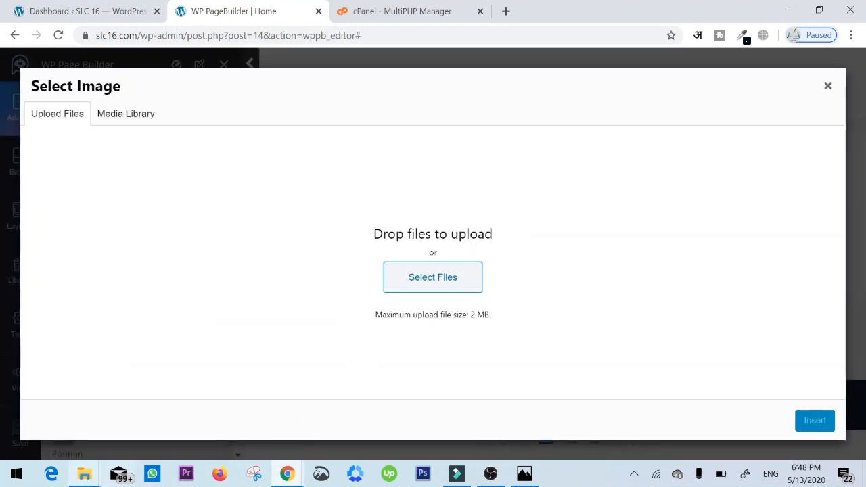
- Upload header banner, product 1, product 2 and product 3 from the slc 16 folder to the media library
{"action": "mouse_move", "coordinate": [84, 478]}
{"action": "left_click", "coordinate": [221, 414]}
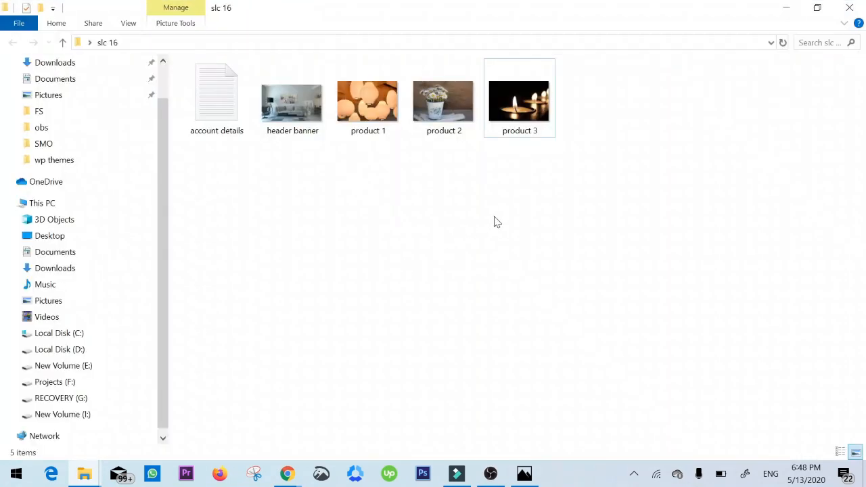
{"action": "key", "text": "alt+Tab"}
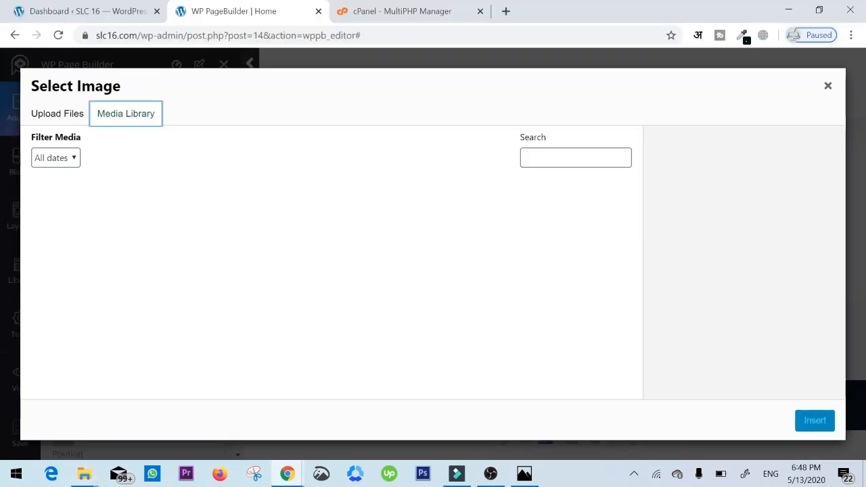
{"action": "left_click", "coordinate": [54, 115]}
{"action": "left_click", "coordinate": [406, 268]}
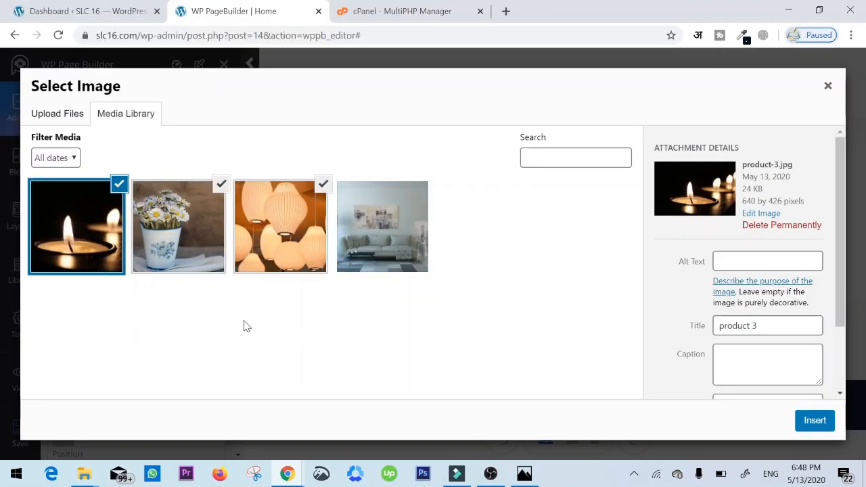
- Insert header-banner.jpg as the row's background image, reusing its title as the alt text
{"action": "left_click", "coordinate": [405, 225]}
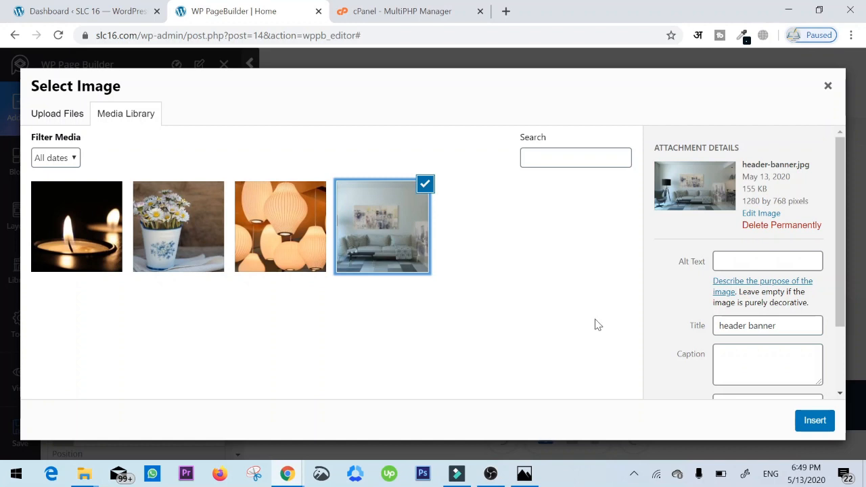
{"action": "left_click_drag", "start_coordinate": [779, 326], "coordinate": [654, 307]}
{"action": "left_click", "coordinate": [768, 261]}
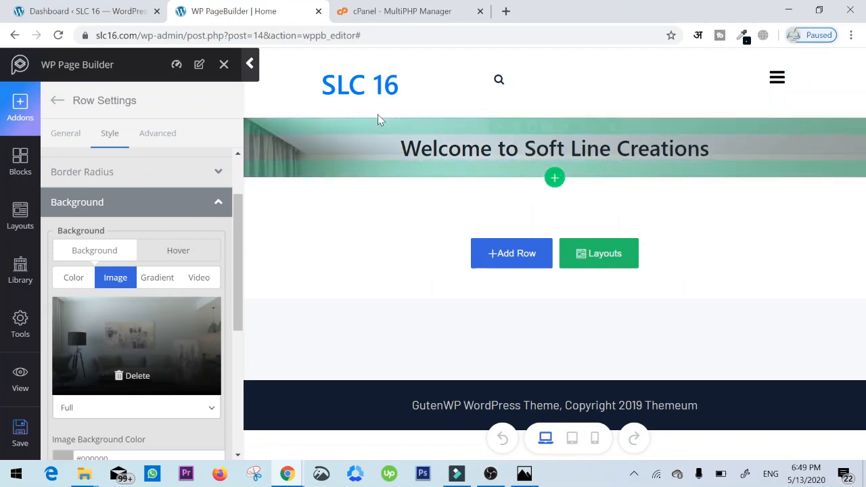
- Enlarge the banner row on the canvas to 341 px top padding and 75 px bottom padding
{"action": "mouse_move", "coordinate": [386, 126]}
{"action": "left_click_drag", "start_coordinate": [385, 125], "coordinate": [381, 215]}
{"action": "scroll", "coordinate": [434, 220], "scroll_direction": "down", "scroll_amount": 1}
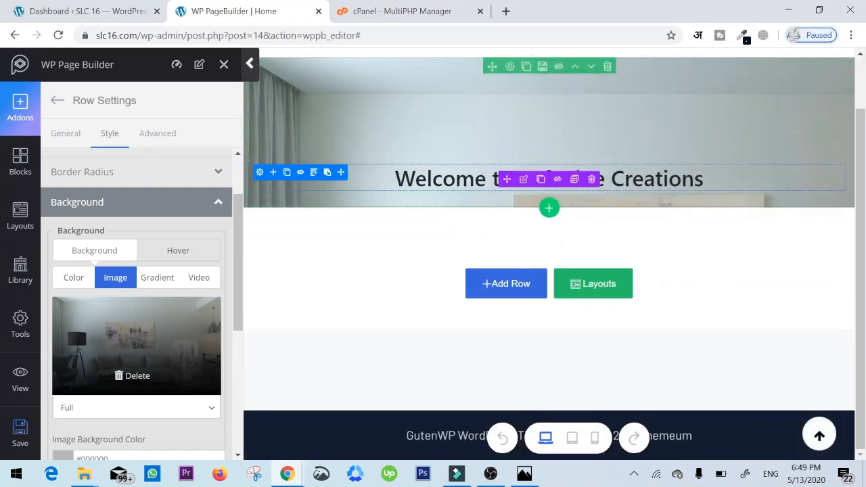
{"action": "left_click_drag", "start_coordinate": [453, 197], "coordinate": [464, 340]}
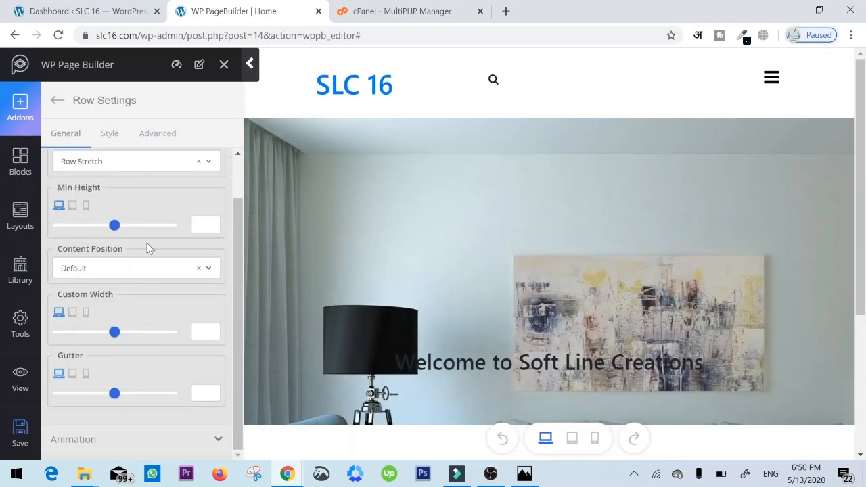
- Set the row's background image to No-repeat with its size set to Cover
{"action": "left_click", "coordinate": [109, 131]}
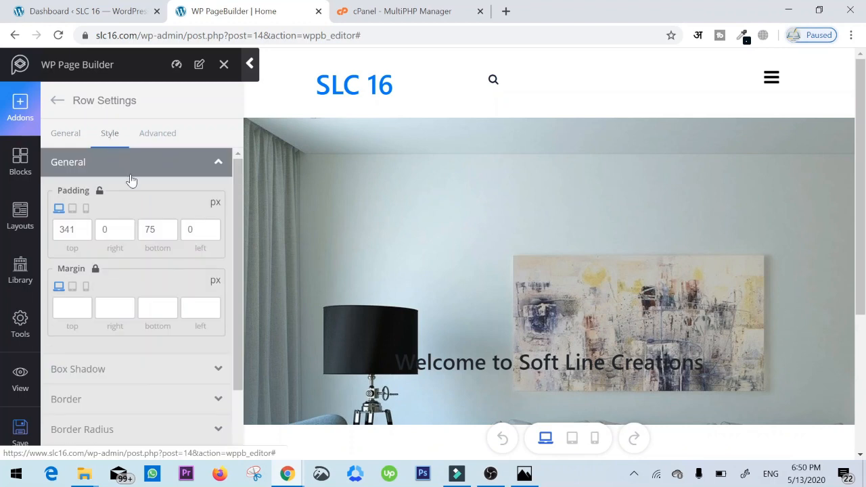
{"action": "scroll", "coordinate": [102, 284], "scroll_direction": "down", "scroll_amount": 2}
{"action": "left_click", "coordinate": [108, 383]}
{"action": "scroll", "coordinate": [126, 352], "scroll_direction": "down", "scroll_amount": 4}
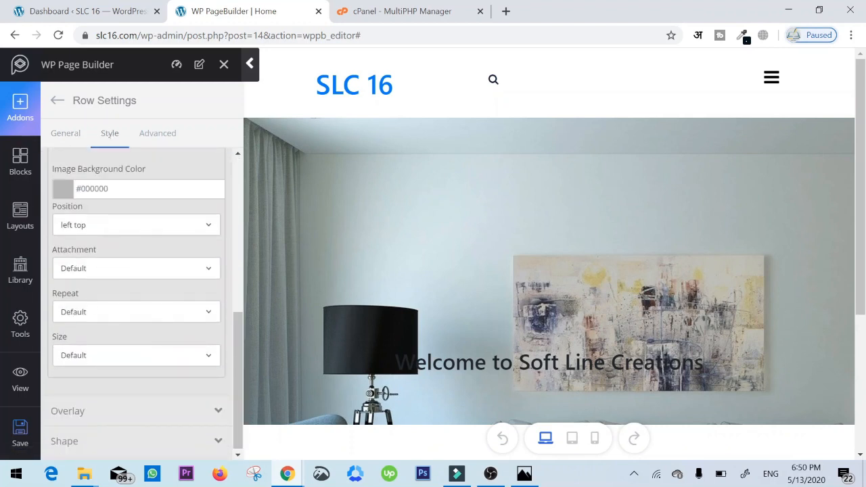
{"action": "left_click", "coordinate": [105, 269]}
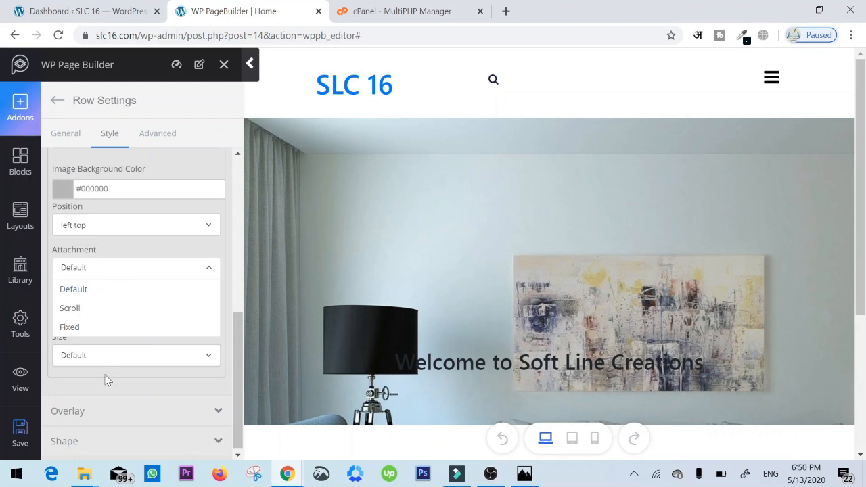
{"action": "left_click", "coordinate": [120, 335]}
{"action": "left_click", "coordinate": [128, 310]}
{"action": "left_click", "coordinate": [88, 351]}
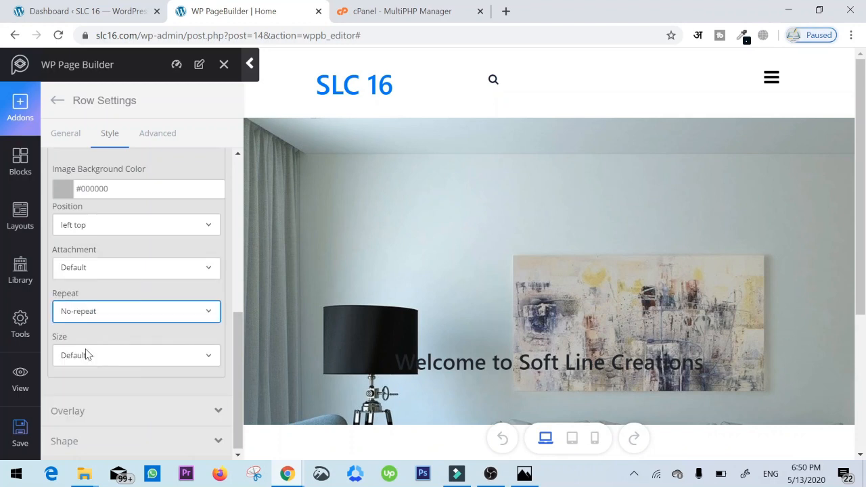
{"action": "left_click", "coordinate": [94, 356]}
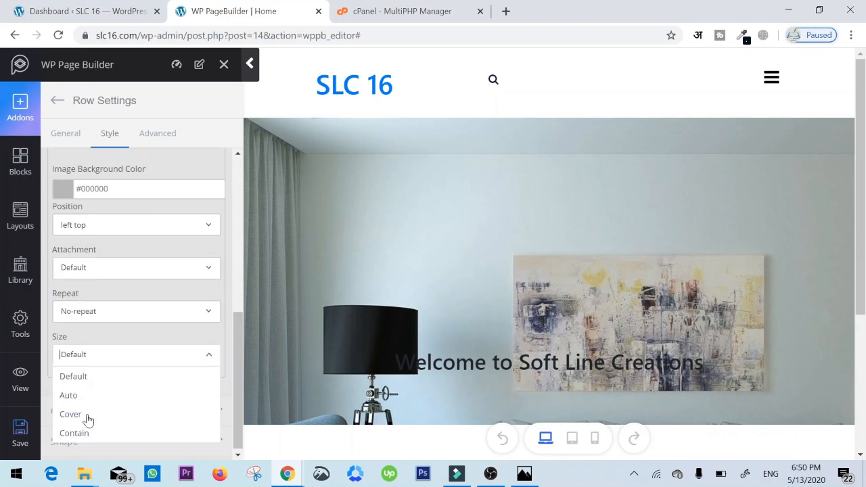
{"action": "left_click", "coordinate": [71, 414]}
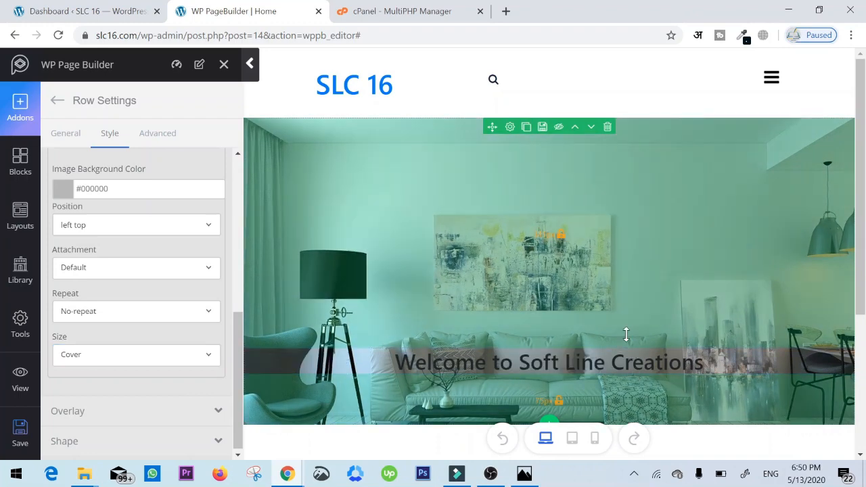
- Change the title tag of the banner heading to h1
{"action": "scroll", "coordinate": [631, 316], "scroll_direction": "down", "scroll_amount": 3}
{"action": "left_click", "coordinate": [522, 238]}
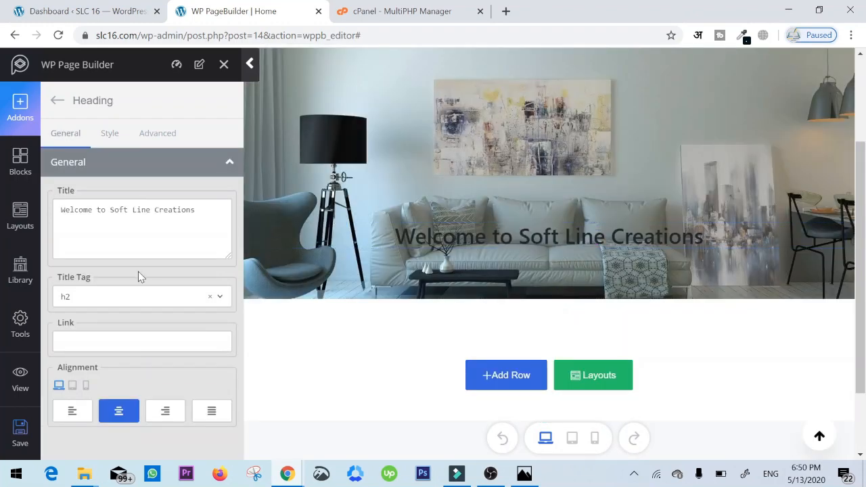
{"action": "left_click", "coordinate": [138, 296]}
{"action": "left_click", "coordinate": [64, 318]}
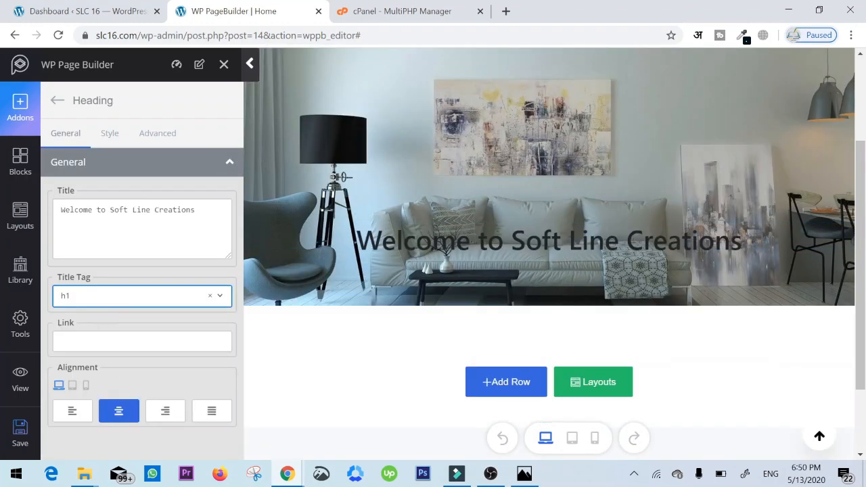
- Enable custom typography for the banner heading and set its font size to 54 px
{"action": "left_click", "coordinate": [110, 134]}
{"action": "left_click", "coordinate": [98, 329]}
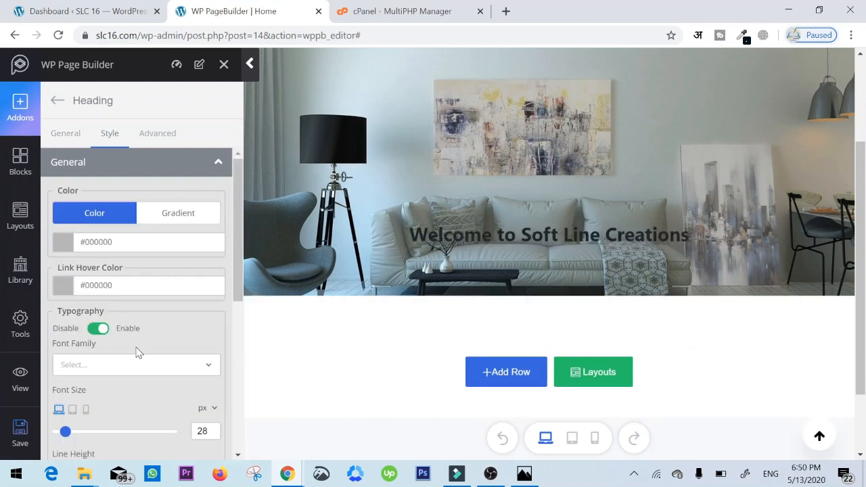
{"action": "scroll", "coordinate": [135, 342], "scroll_direction": "down", "scroll_amount": 2}
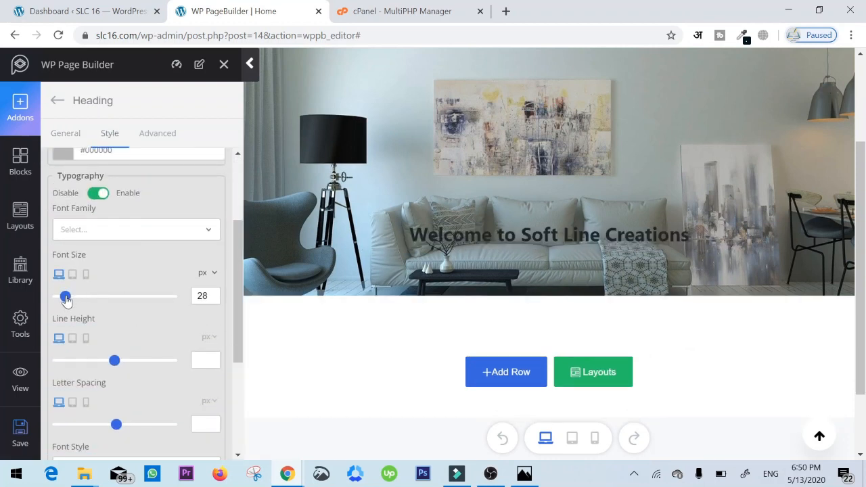
{"action": "left_click_drag", "start_coordinate": [65, 297], "coordinate": [73, 297]}
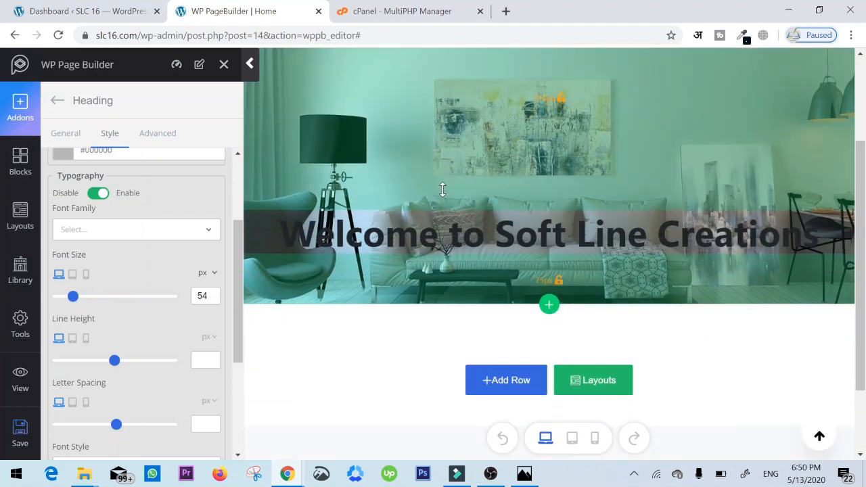
- Save the page edits and open the live view of the homepage
{"action": "scroll", "coordinate": [154, 205], "scroll_direction": "down", "scroll_amount": 1}
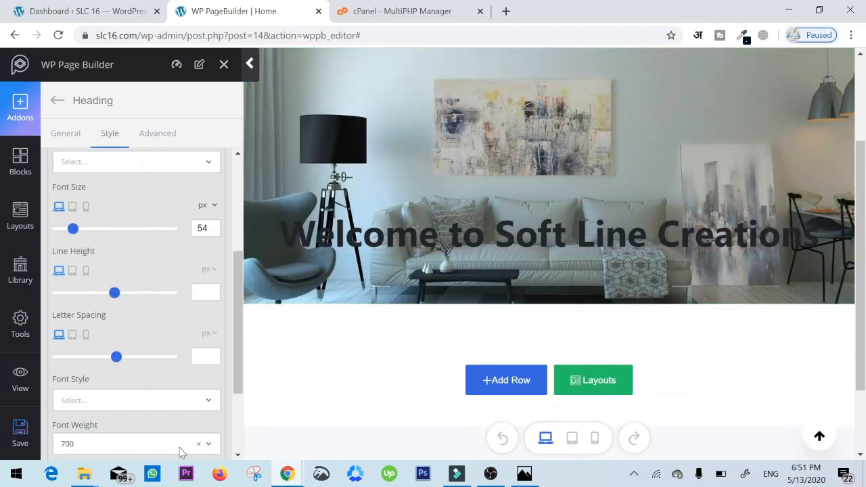
{"action": "left_click", "coordinate": [23, 440]}
{"action": "left_click", "coordinate": [20, 377]}
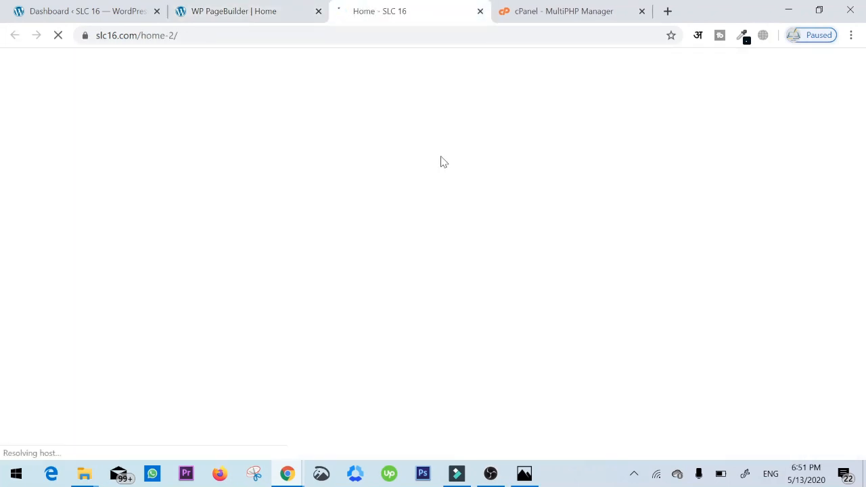
- Examine the live homepage from the site header through the banner to the footer
{"action": "scroll", "coordinate": [371, 234], "scroll_direction": "down", "scroll_amount": 3}
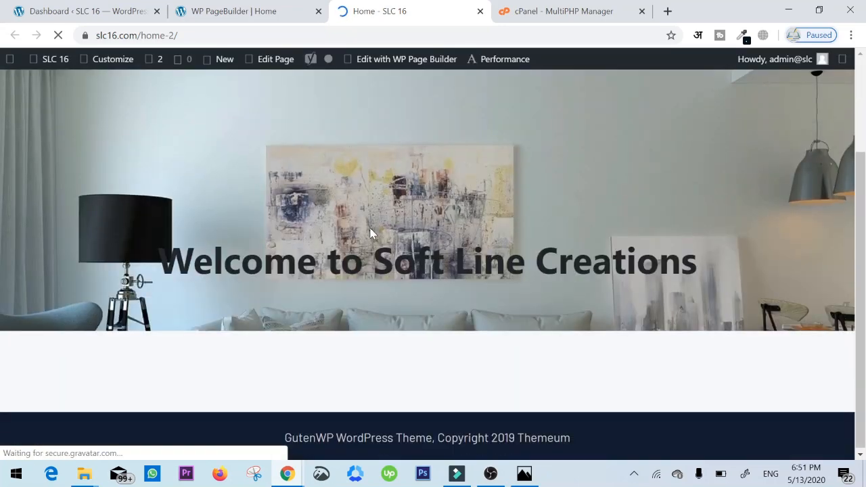
{"action": "scroll", "coordinate": [371, 233], "scroll_direction": "up", "scroll_amount": 3}
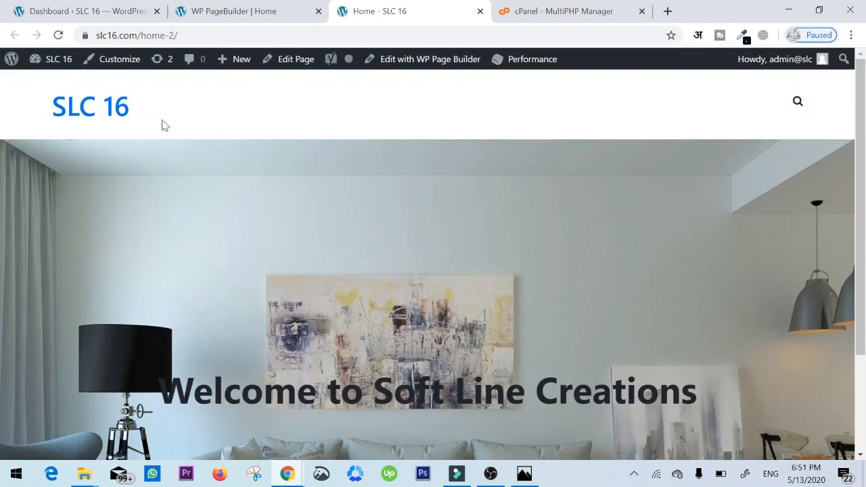
{"action": "left_click_drag", "start_coordinate": [162, 125], "coordinate": [43, 113]}
{"action": "left_click", "coordinate": [42, 111]}
{"action": "scroll", "coordinate": [86, 143], "scroll_direction": "down", "scroll_amount": 2}
{"action": "scroll", "coordinate": [367, 280], "scroll_direction": "up", "scroll_amount": 1}
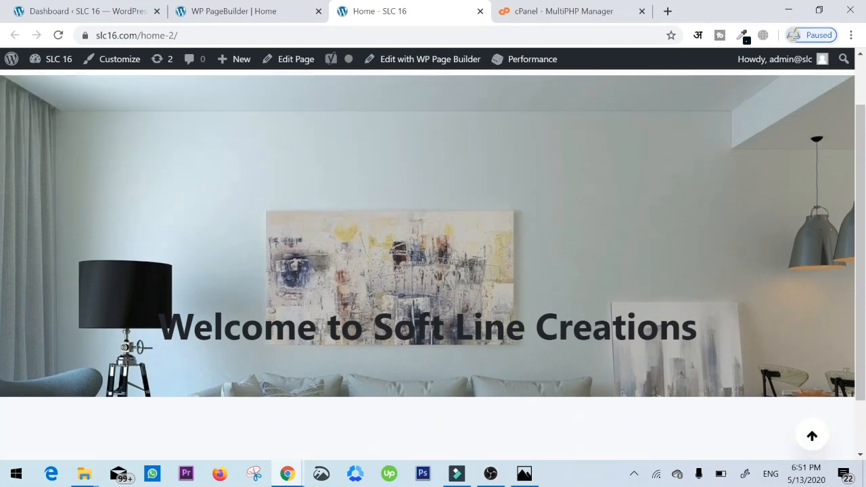
{"action": "scroll", "coordinate": [549, 303], "scroll_direction": "down", "scroll_amount": 1}
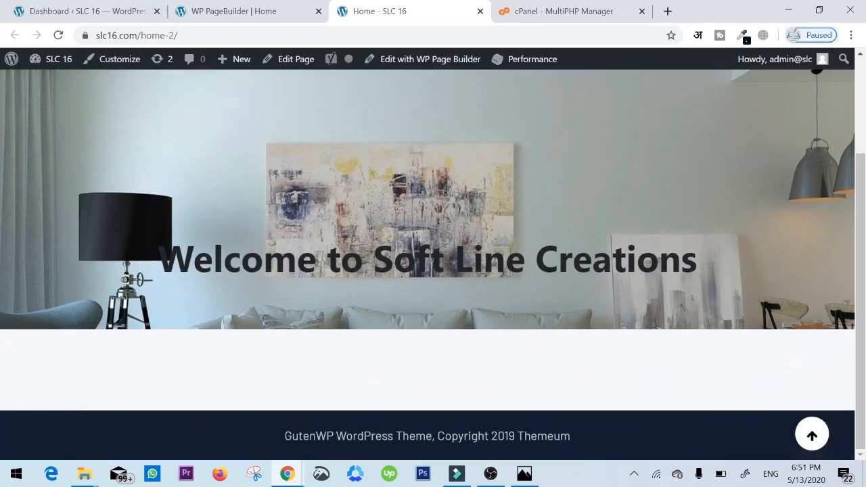
{"action": "scroll", "coordinate": [527, 158], "scroll_direction": "up", "scroll_amount": 2}
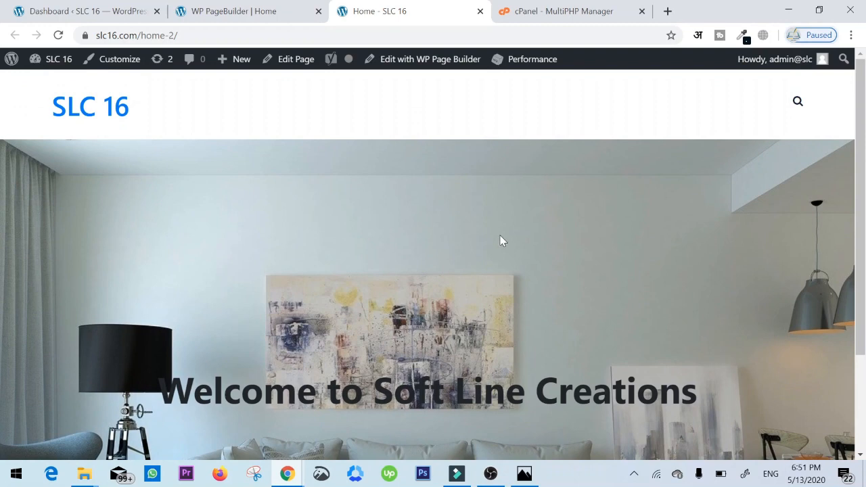
{"action": "scroll", "coordinate": [435, 246], "scroll_direction": "down", "scroll_amount": 2}
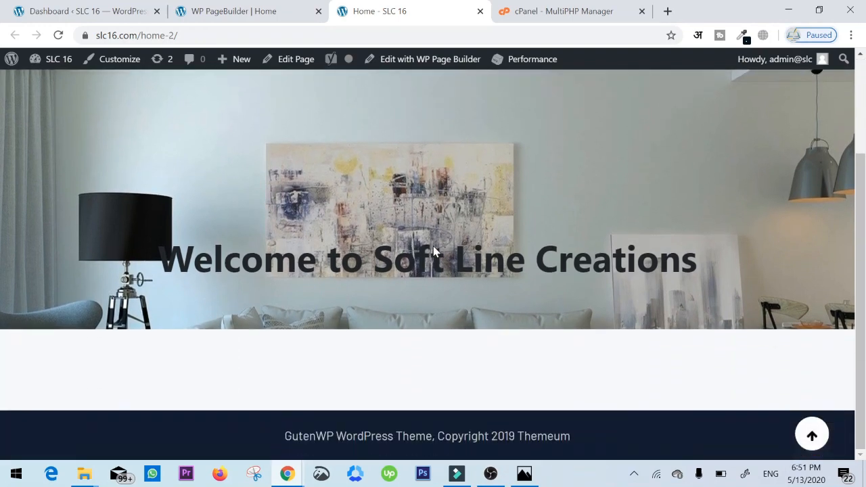
{"action": "scroll", "coordinate": [435, 246], "scroll_direction": "up", "scroll_amount": 2}
{"action": "scroll", "coordinate": [433, 249], "scroll_direction": "down", "scroll_amount": 2}
{"action": "scroll", "coordinate": [427, 239], "scroll_direction": "up", "scroll_amount": 1}
{"action": "scroll", "coordinate": [420, 235], "scroll_direction": "up", "scroll_amount": 1}
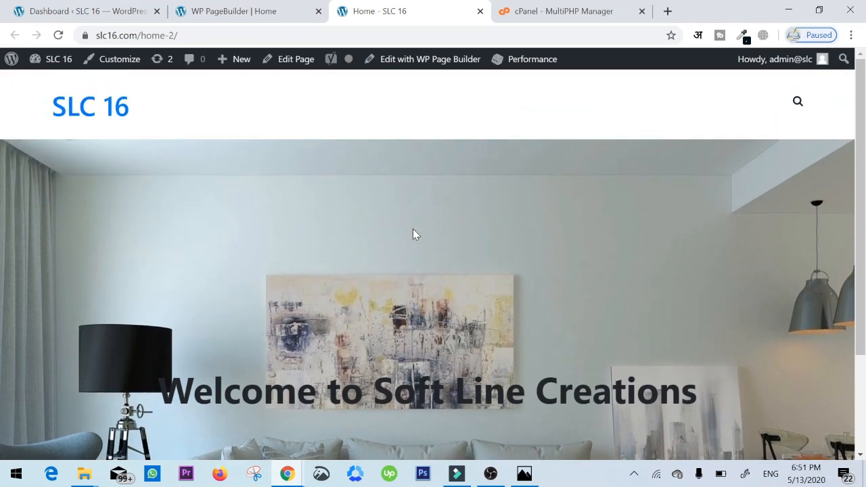
{"action": "scroll", "coordinate": [549, 232], "scroll_direction": "down", "scroll_amount": 1}
- Return to the page editor and add a row of three equal 1/3 columns below the banner
{"action": "left_click", "coordinate": [298, 12]}
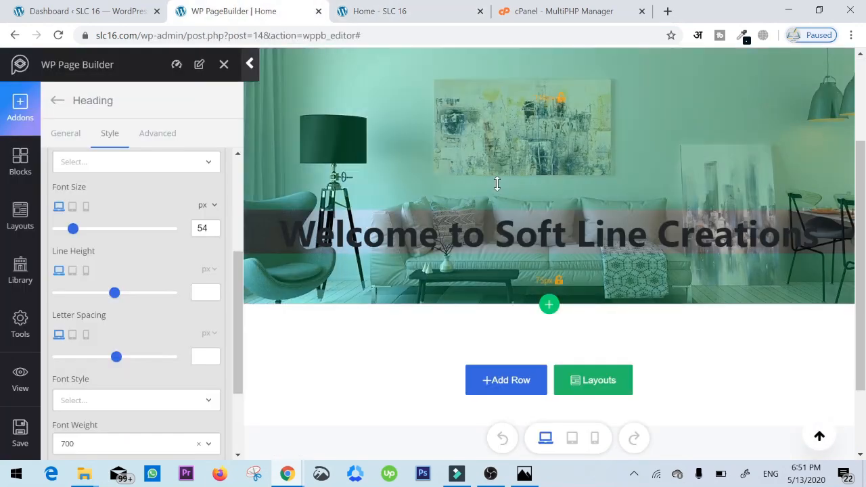
{"action": "scroll", "coordinate": [513, 157], "scroll_direction": "down", "scroll_amount": 2}
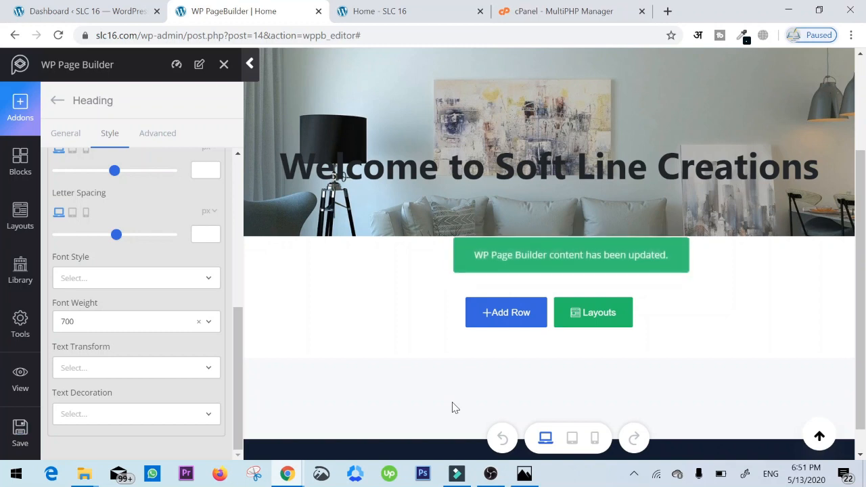
{"action": "scroll", "coordinate": [467, 373], "scroll_direction": "down", "scroll_amount": 1}
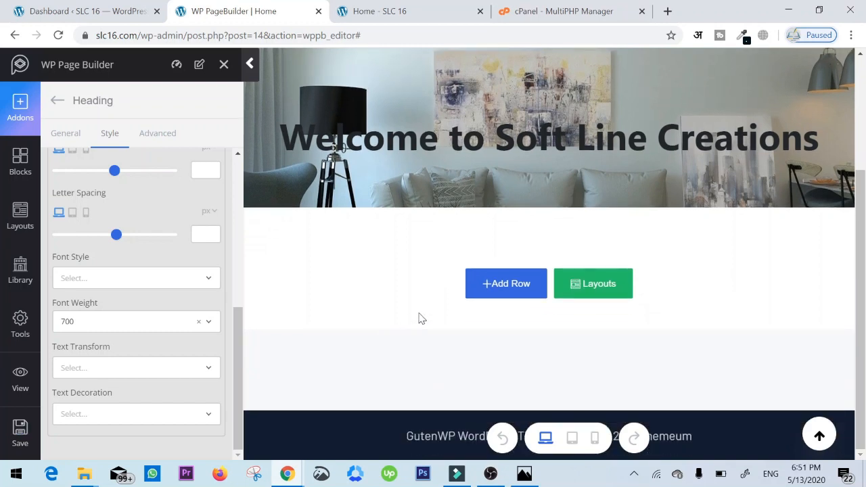
{"action": "left_click", "coordinate": [491, 295]}
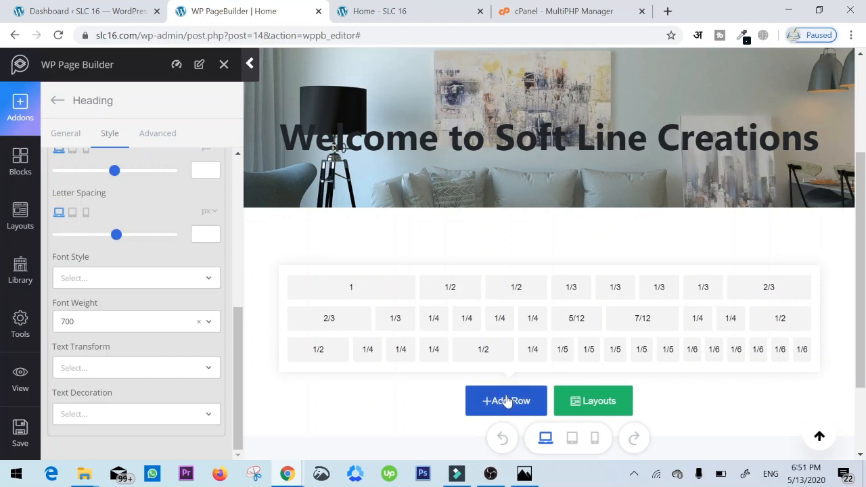
{"action": "left_click", "coordinate": [585, 288]}
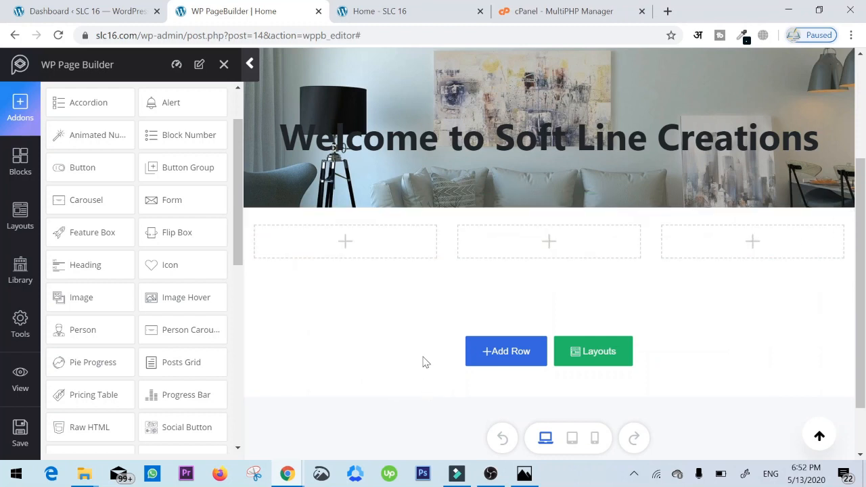
- Place an Image addon in the first column of the new row and clear its caption
{"action": "left_click_drag", "start_coordinate": [102, 298], "coordinate": [325, 242]}
{"action": "left_click_drag", "start_coordinate": [143, 374], "coordinate": [2, 391]}
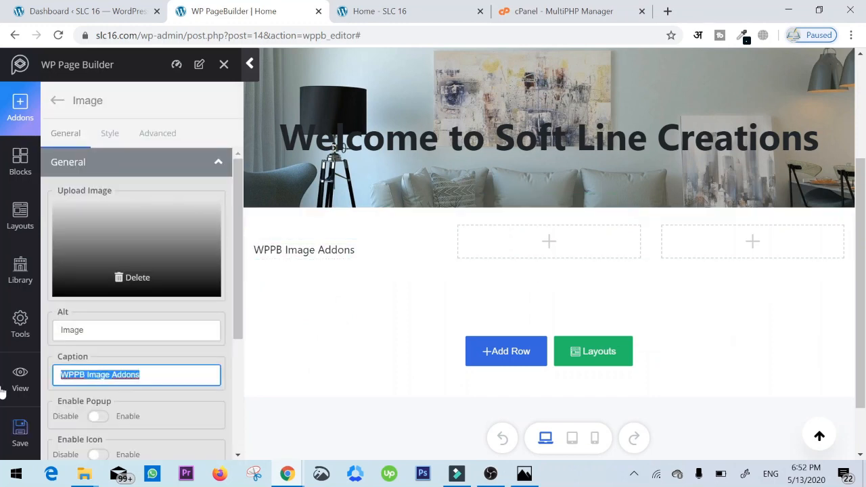
{"action": "key", "text": "BackSpace"}
- Replace the placeholder in the first column's Image addon with product-2.jpg from the media library
{"action": "left_click", "coordinate": [129, 278]}
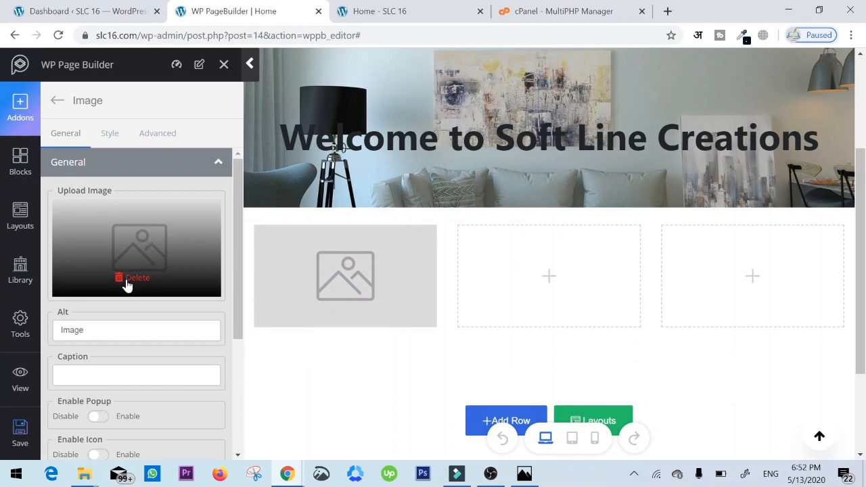
{"action": "left_click", "coordinate": [126, 280]}
{"action": "left_click", "coordinate": [139, 252]}
{"action": "left_click", "coordinate": [180, 215]}
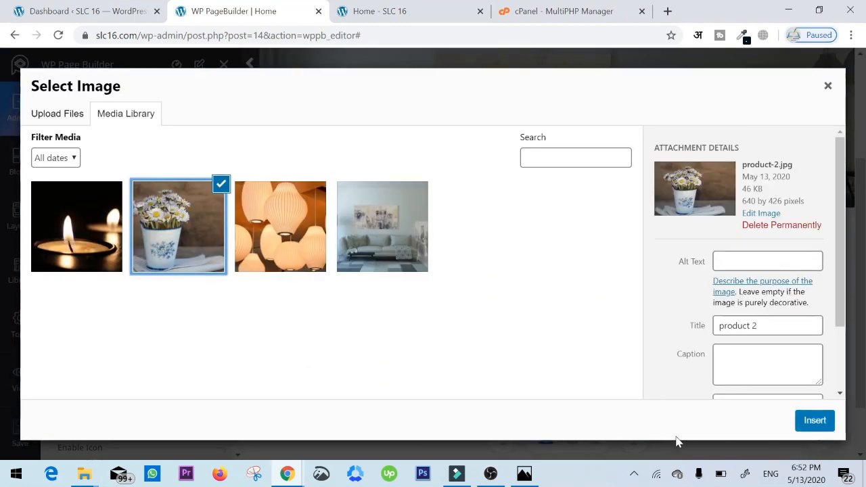
{"action": "left_click", "coordinate": [815, 421]}
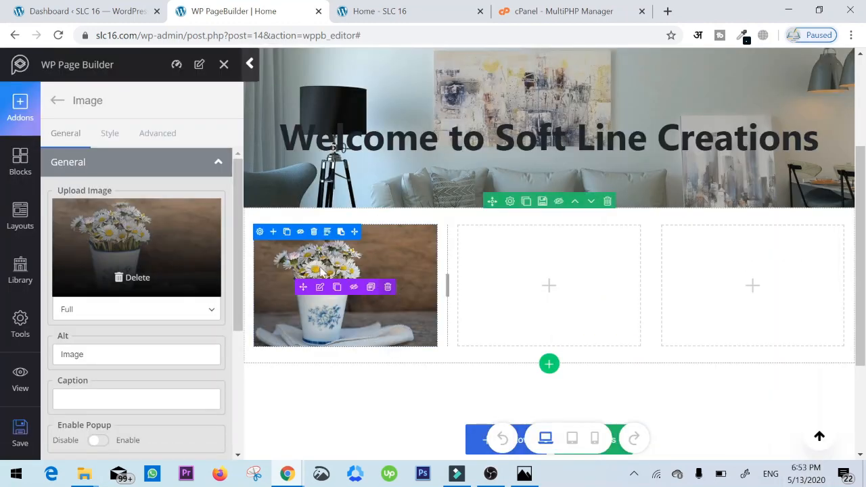
- Add a Button addon directly below the flower image in the first column
{"action": "left_click", "coordinate": [215, 165]}
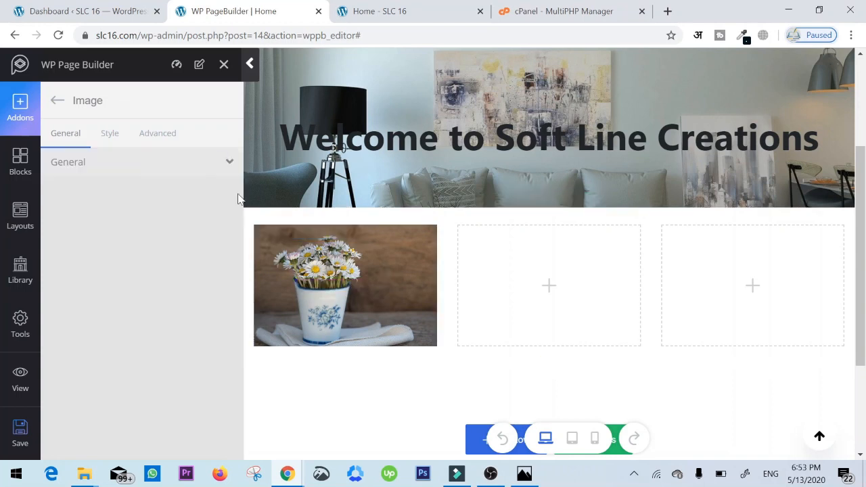
{"action": "left_click", "coordinate": [58, 101]}
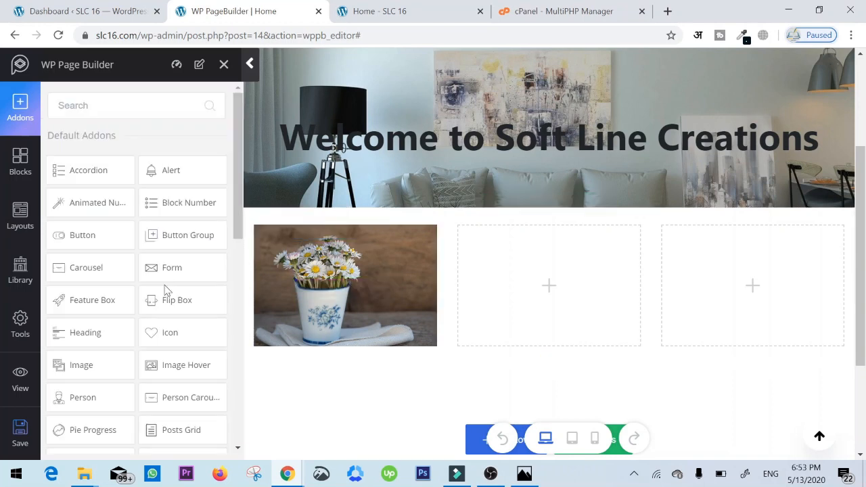
{"action": "scroll", "coordinate": [165, 286], "scroll_direction": "down", "scroll_amount": 1}
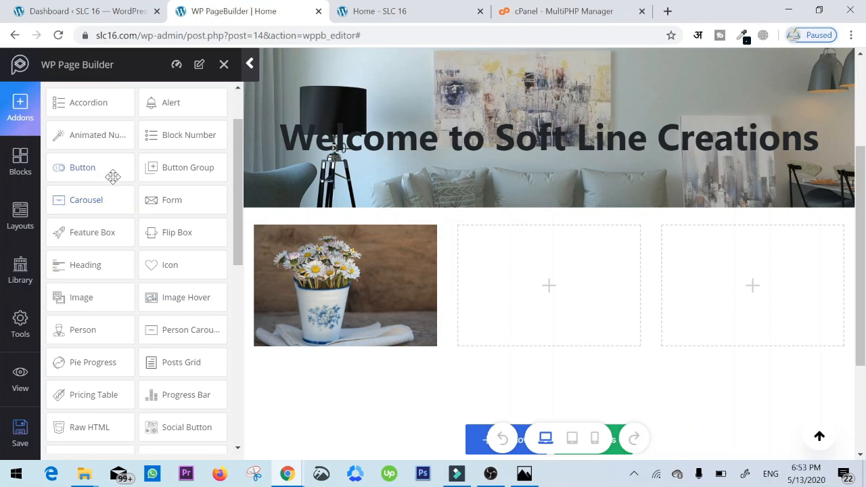
{"action": "left_click_drag", "start_coordinate": [112, 175], "coordinate": [318, 341]}
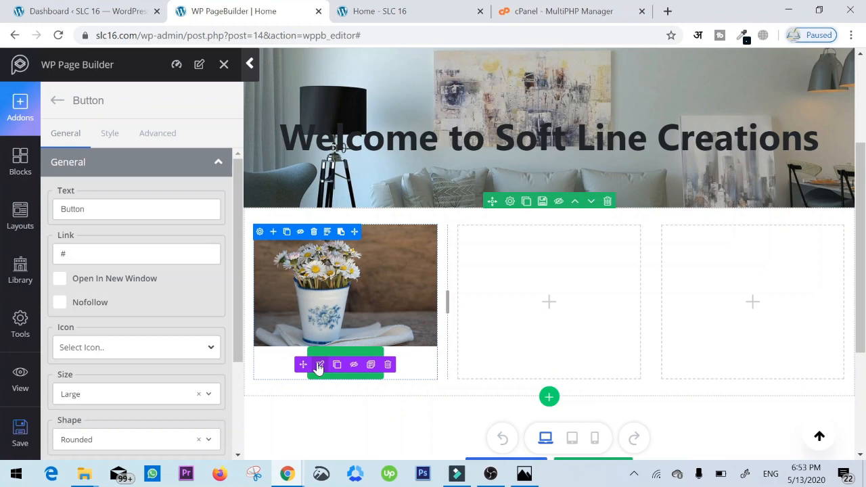
- Set the button's shape to Square and its Full Width option to Yes
{"action": "scroll", "coordinate": [152, 312], "scroll_direction": "down", "scroll_amount": 1}
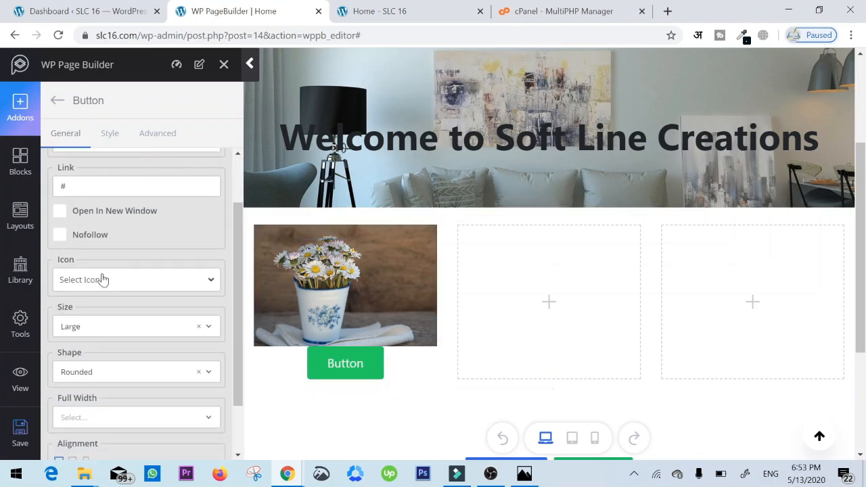
{"action": "left_click", "coordinate": [130, 328]}
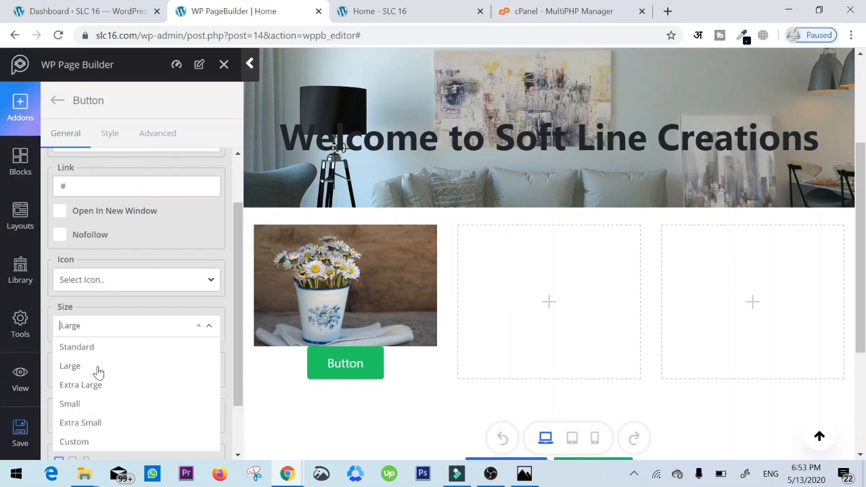
{"action": "left_click", "coordinate": [141, 315]}
{"action": "left_click", "coordinate": [141, 378]}
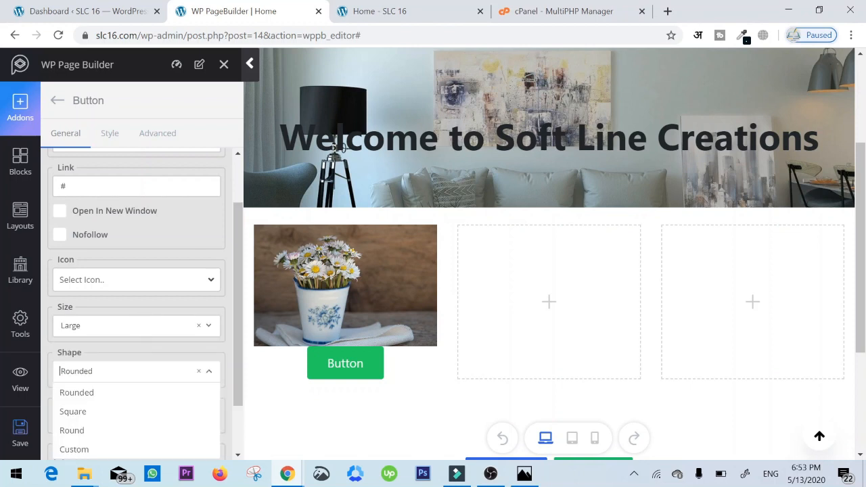
{"action": "left_click", "coordinate": [86, 415]}
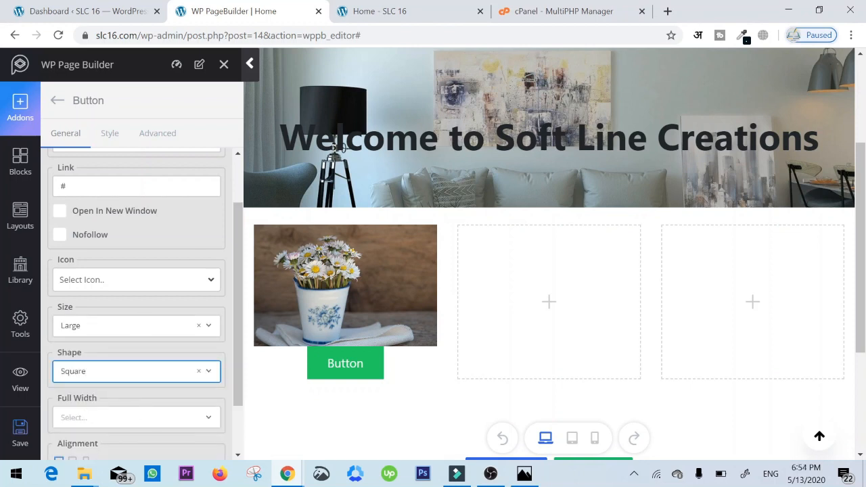
{"action": "left_click", "coordinate": [137, 418]}
{"action": "left_click", "coordinate": [69, 439]}
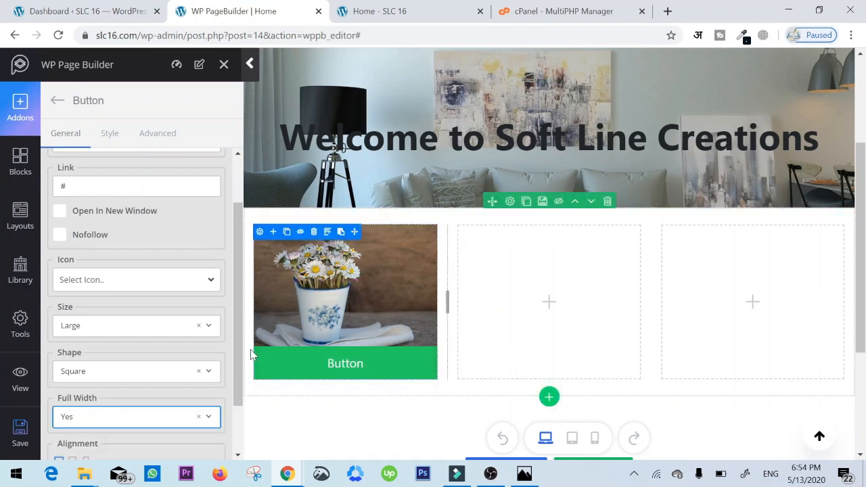
{"action": "scroll", "coordinate": [131, 283], "scroll_direction": "up", "scroll_amount": 1}
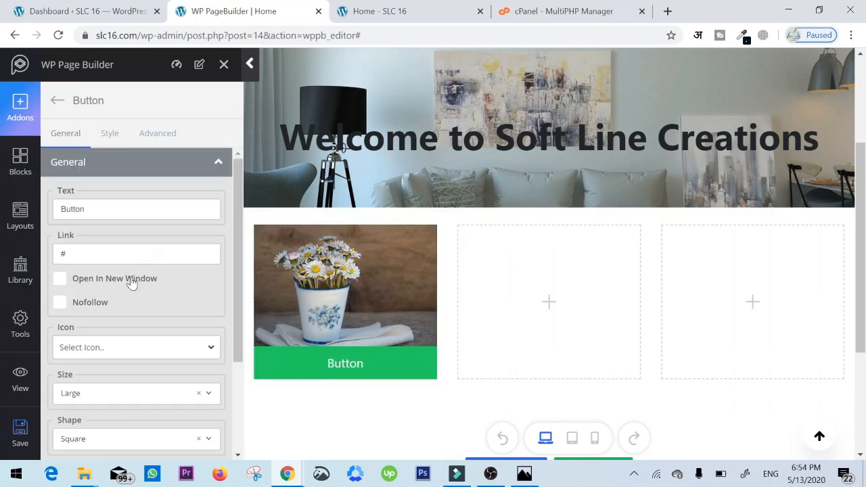
{"action": "left_click", "coordinate": [107, 133]}
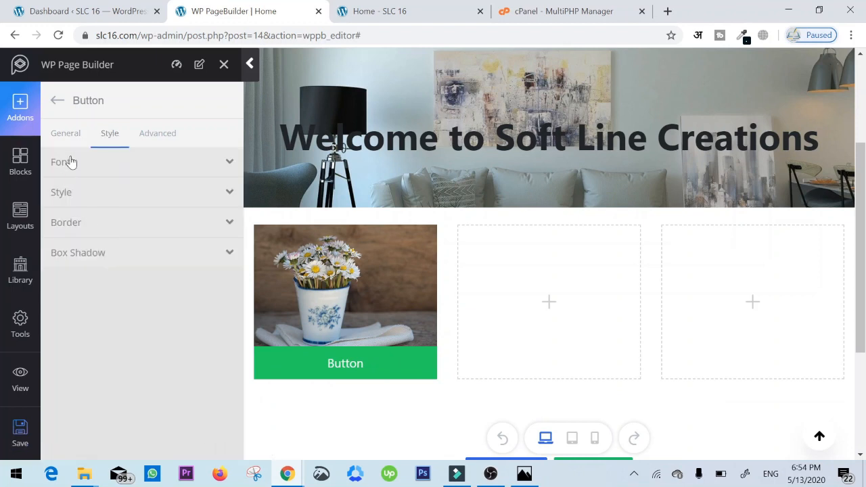
{"action": "left_click", "coordinate": [65, 133]}
{"action": "scroll", "coordinate": [119, 285], "scroll_direction": "down", "scroll_amount": 1}
{"action": "scroll", "coordinate": [120, 292], "scroll_direction": "up", "scroll_amount": 1}
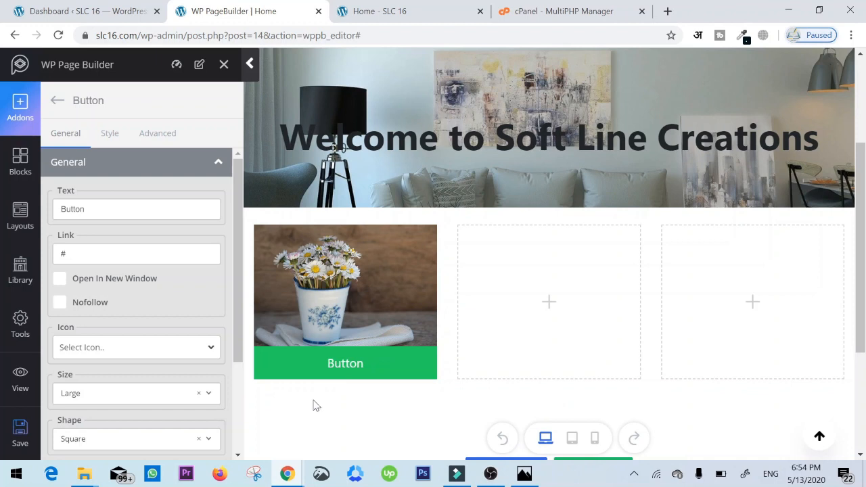
- Change the text of the button under the flower image to "Flower Vase"
{"action": "mouse_move", "coordinate": [334, 375]}
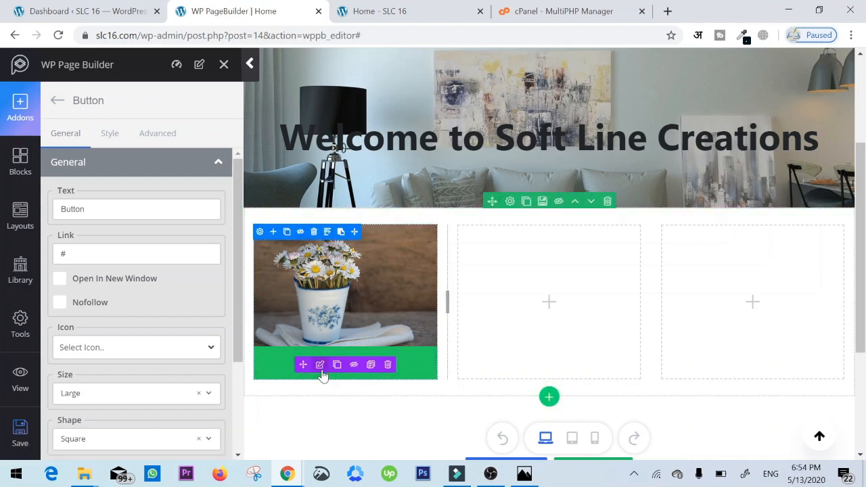
{"action": "left_click_drag", "start_coordinate": [93, 209], "coordinate": [28, 211]}
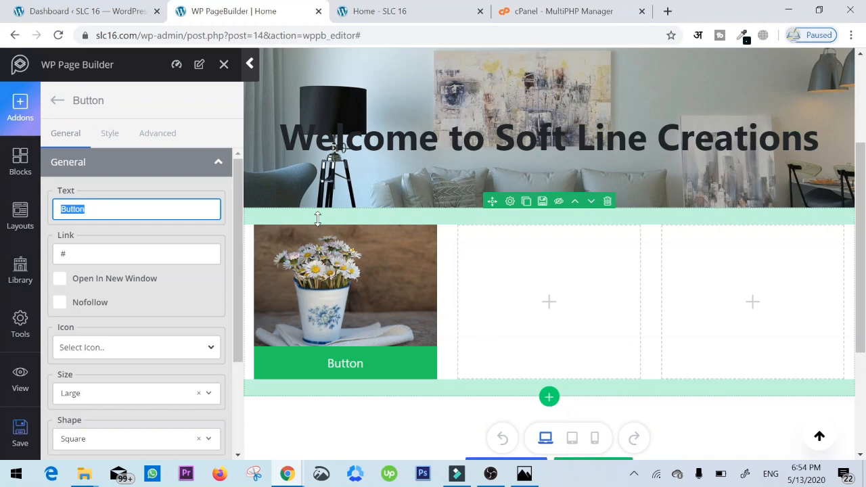
{"action": "type", "text": "V"}
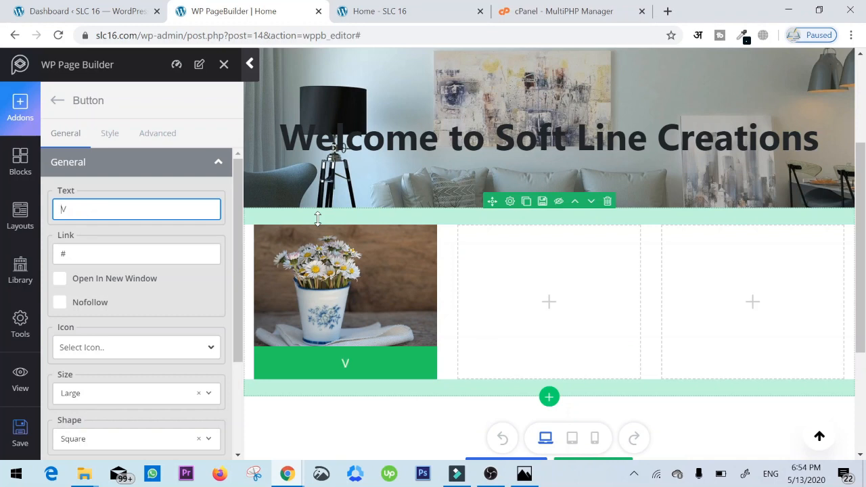
{"action": "type", "text": "lower Vase"}
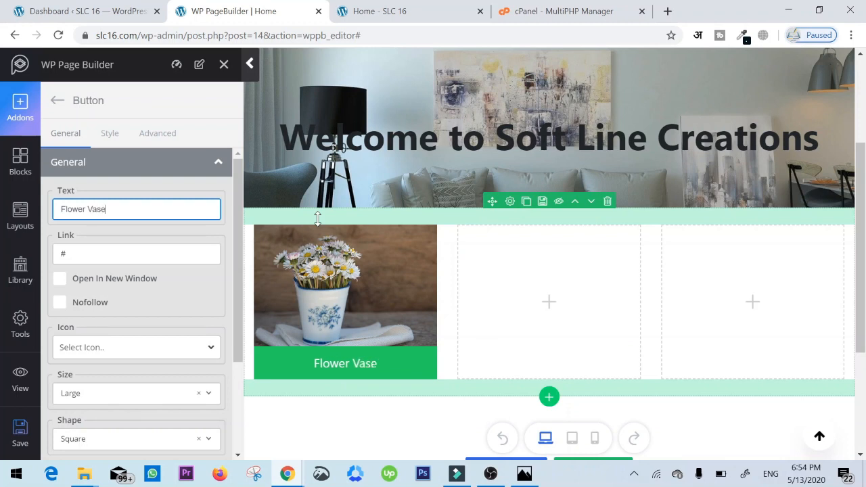
{"action": "left_click", "coordinate": [412, 420]}
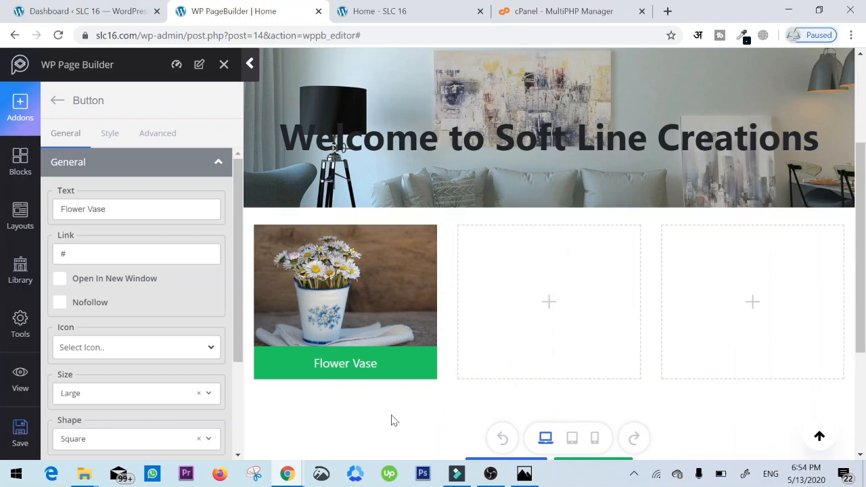
- Add an Image addon with an empty caption to the second column and set it to the lamps picture
{"action": "left_click", "coordinate": [49, 102]}
{"action": "left_click_drag", "start_coordinate": [101, 363], "coordinate": [549, 302]}
{"action": "left_click_drag", "start_coordinate": [141, 374], "coordinate": [32, 382]}
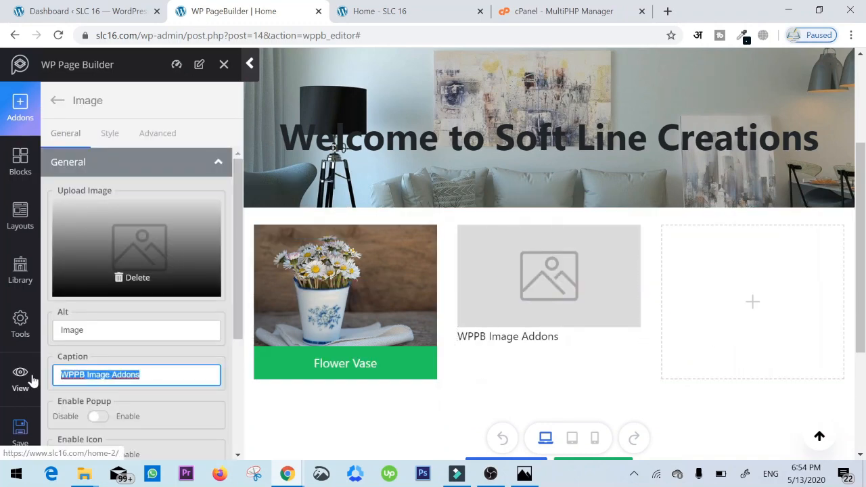
{"action": "key", "text": "BackSpace"}
{"action": "left_click", "coordinate": [592, 278]}
{"action": "left_click_drag", "start_coordinate": [73, 361], "coordinate": [544, 296]}
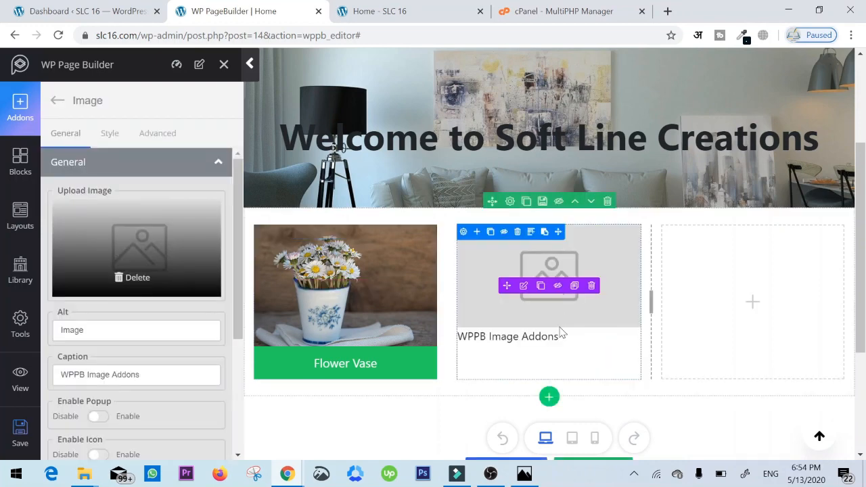
{"action": "left_click_drag", "start_coordinate": [141, 375], "coordinate": [60, 375]}
{"action": "key", "text": "BackSpace"}
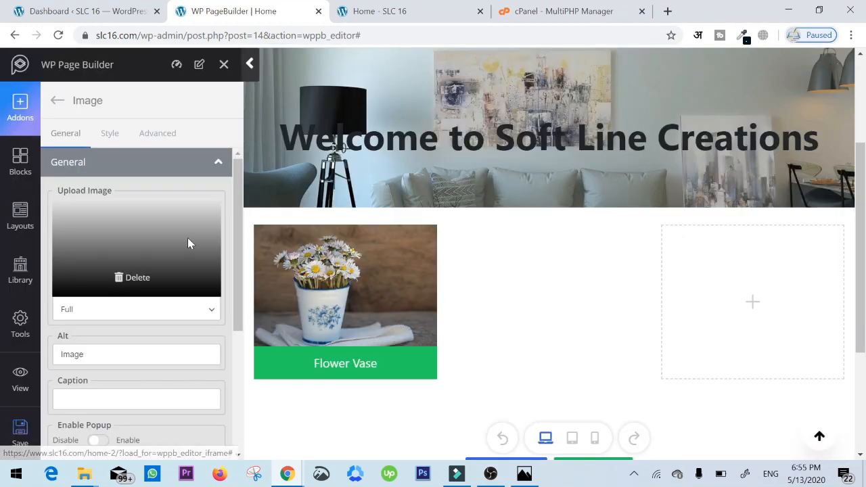
- Place a copy of the Flower Vase button under the lamps image and change its text to "Lamps"
{"action": "left_click_drag", "start_coordinate": [303, 397], "coordinate": [532, 369]}
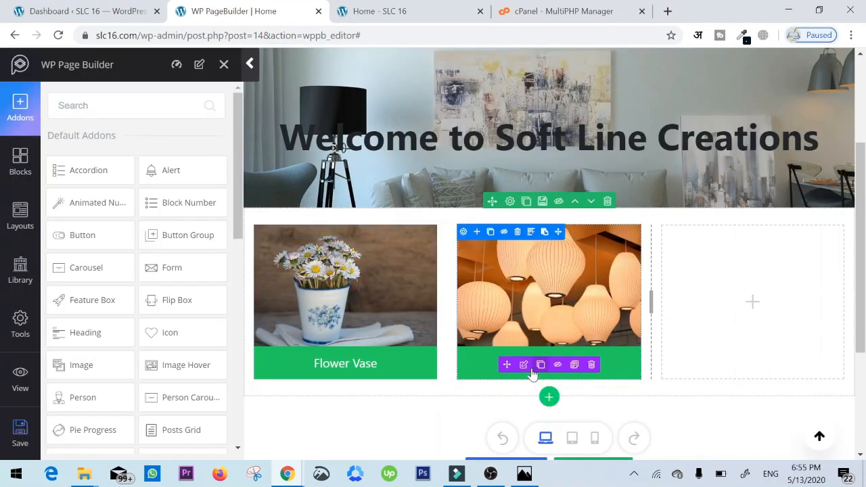
{"action": "left_click", "coordinate": [525, 364]}
{"action": "triple_click", "coordinate": [122, 209]}
{"action": "type", "text": "Lamps"}
- Add an Image addon to the third column and clear its caption
{"action": "left_click", "coordinate": [752, 302]}
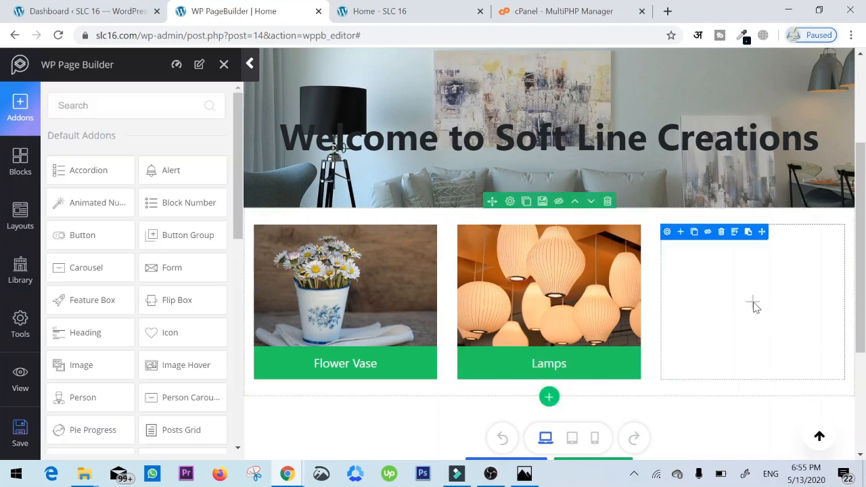
{"action": "left_click_drag", "start_coordinate": [81, 365], "coordinate": [753, 302]}
{"action": "left_click_drag", "start_coordinate": [143, 375], "coordinate": [62, 375]}
{"action": "key", "text": "BackSpace"}
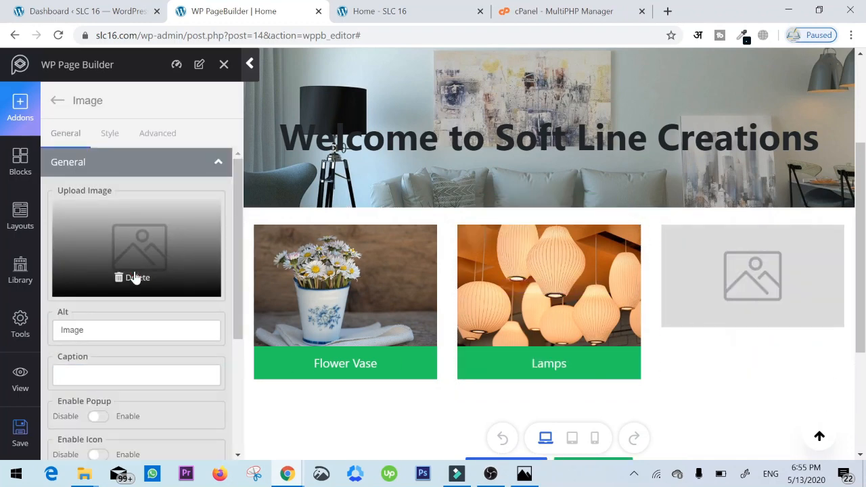
- Replace the placeholder in the third column's Image addon with the candle picture from the media library
{"action": "left_click", "coordinate": [135, 259]}
{"action": "left_click", "coordinate": [386, 250]}
{"action": "left_click", "coordinate": [81, 233]}
{"action": "left_click", "coordinate": [817, 422]}
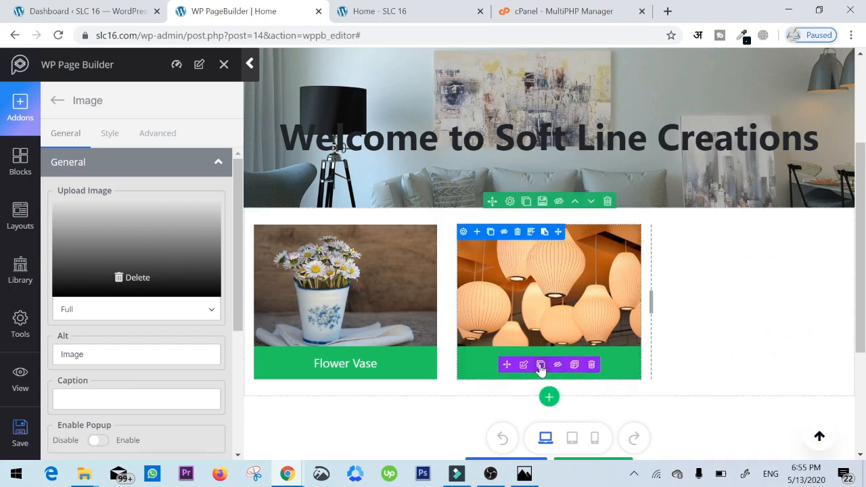
- Duplicate the Lamps button and move the copy under the candle image in the third column
{"action": "left_click", "coordinate": [540, 366]}
{"action": "scroll", "coordinate": [540, 365], "scroll_direction": "down", "scroll_amount": 1}
{"action": "left_click_drag", "start_coordinate": [507, 335], "coordinate": [734, 281]}
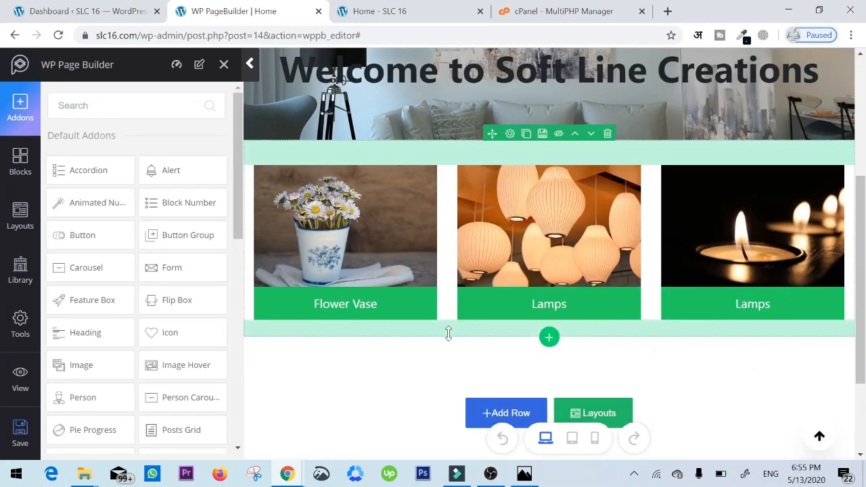
- Review the product row on the page and check Sketch.png for the section that follows it
{"action": "scroll", "coordinate": [624, 332], "scroll_direction": "up", "scroll_amount": 3}
{"action": "scroll", "coordinate": [623, 298], "scroll_direction": "down", "scroll_amount": 1}
{"action": "scroll", "coordinate": [623, 291], "scroll_direction": "up", "scroll_amount": 2}
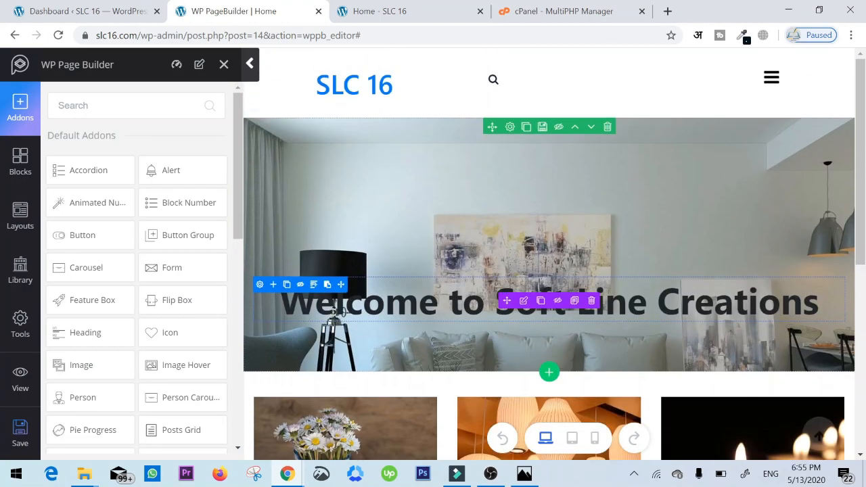
{"action": "scroll", "coordinate": [753, 232], "scroll_direction": "down", "scroll_amount": 2}
{"action": "scroll", "coordinate": [754, 232], "scroll_direction": "down", "scroll_amount": 2}
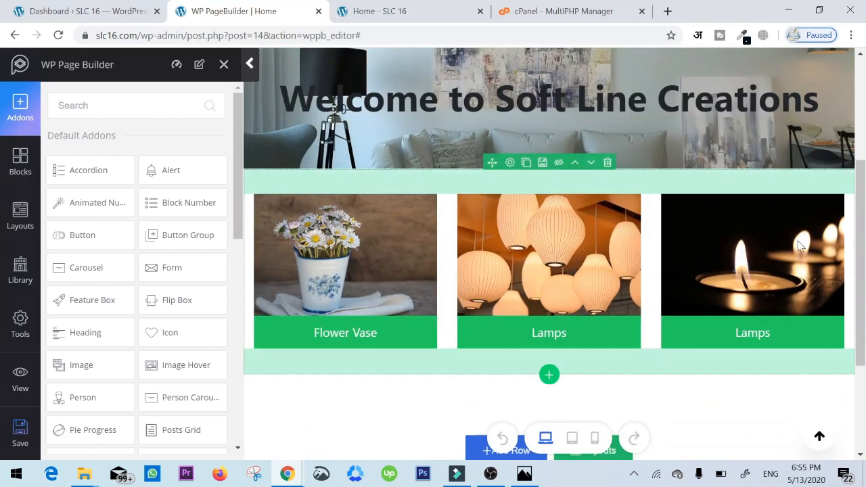
{"action": "scroll", "coordinate": [801, 274], "scroll_direction": "down", "scroll_amount": 3}
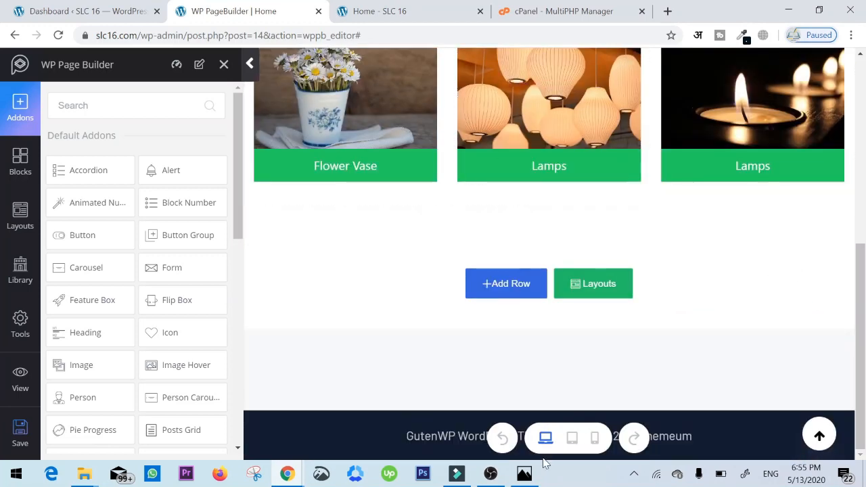
{"action": "left_click", "coordinate": [525, 474]}
{"action": "mouse_move", "coordinate": [479, 334]}
{"action": "left_mouse_down"}
{"action": "mouse_move", "coordinate": [474, 199]}
{"action": "mouse_move", "coordinate": [488, 131]}
{"action": "left_mouse_up"}
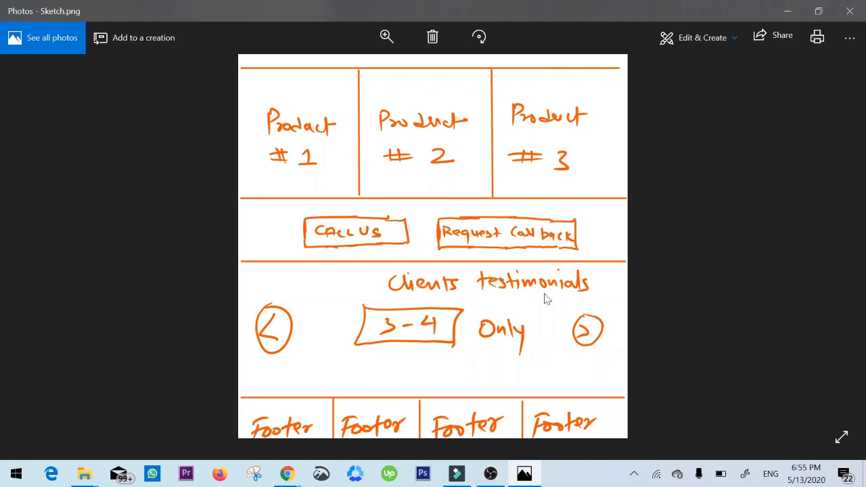
{"action": "left_click", "coordinate": [517, 483]}
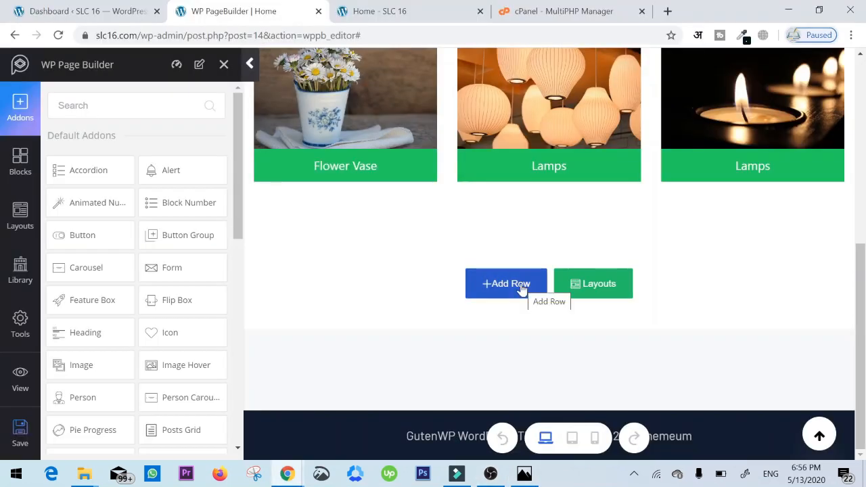
- Add a 1/2 + 1/2 row below the product row and place a Button addon in its first column
{"action": "left_click", "coordinate": [523, 288]}
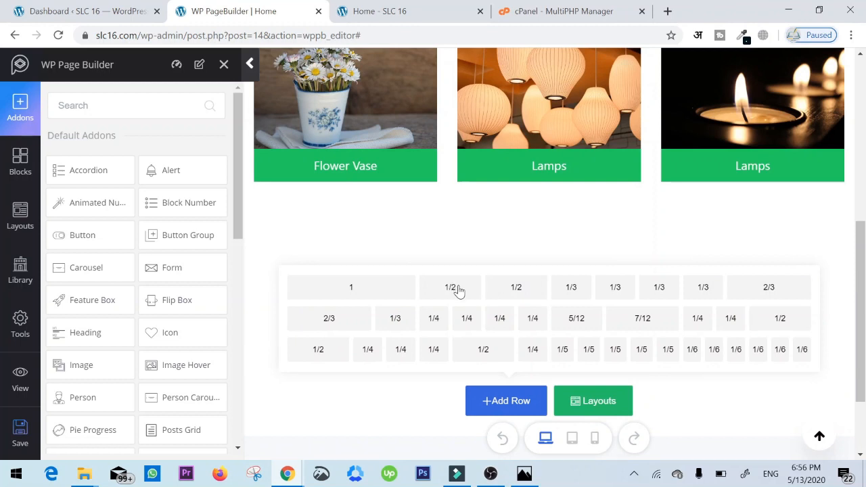
{"action": "left_click", "coordinate": [459, 290]}
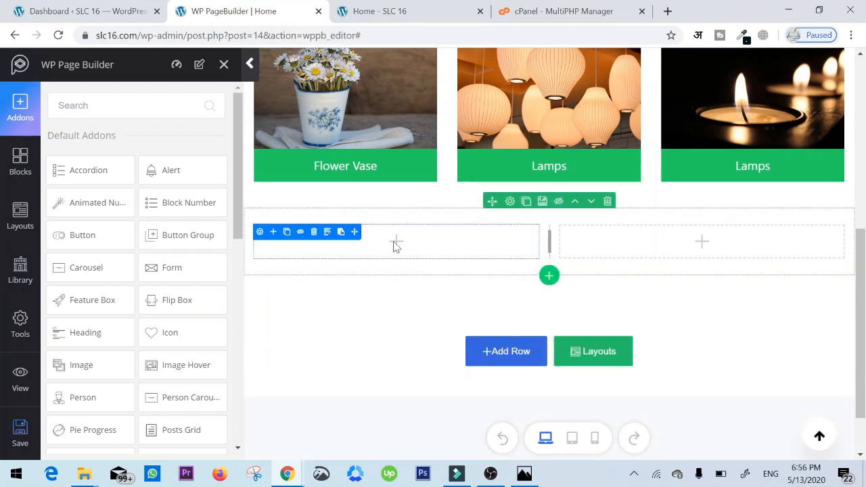
{"action": "left_click_drag", "start_coordinate": [84, 234], "coordinate": [350, 237]}
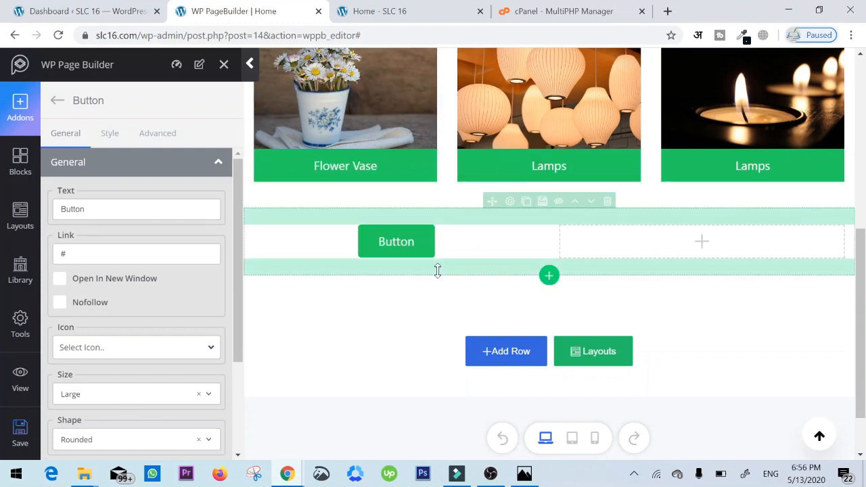
- Set the background color of the new two-column row to the light grey #efeaea
{"action": "left_click", "coordinate": [511, 203]}
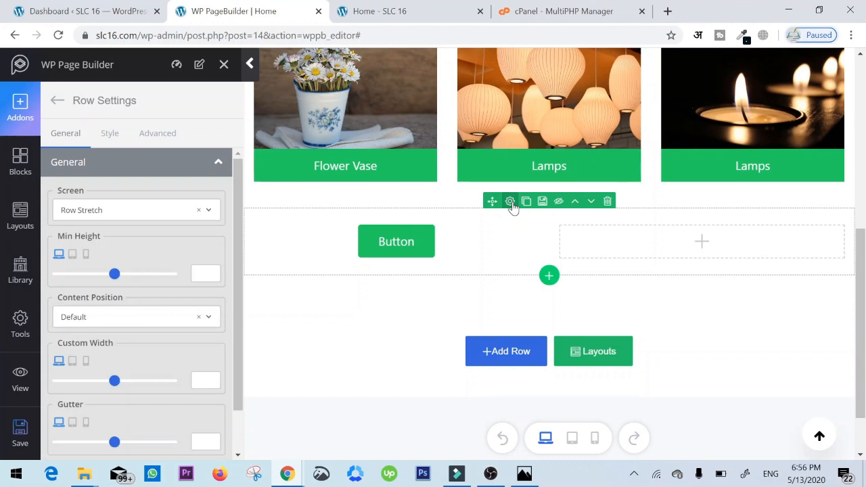
{"action": "left_click", "coordinate": [113, 135]}
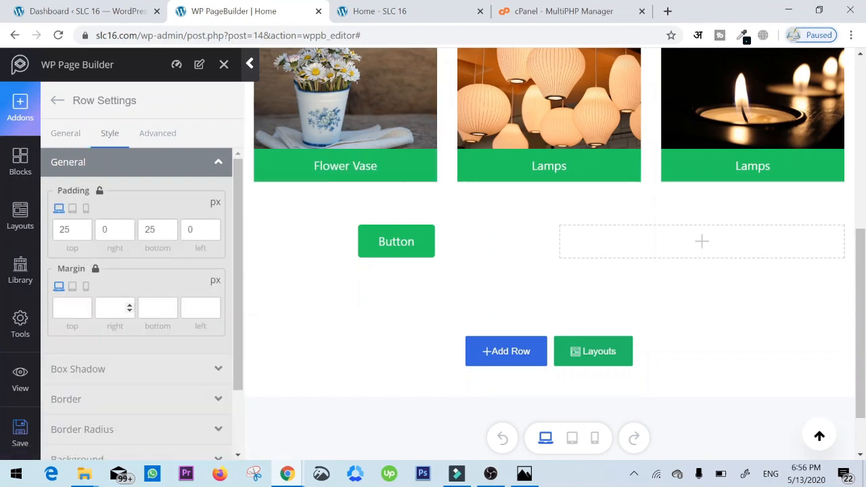
{"action": "scroll", "coordinate": [119, 347], "scroll_direction": "down", "scroll_amount": 2}
{"action": "left_click", "coordinate": [129, 379]}
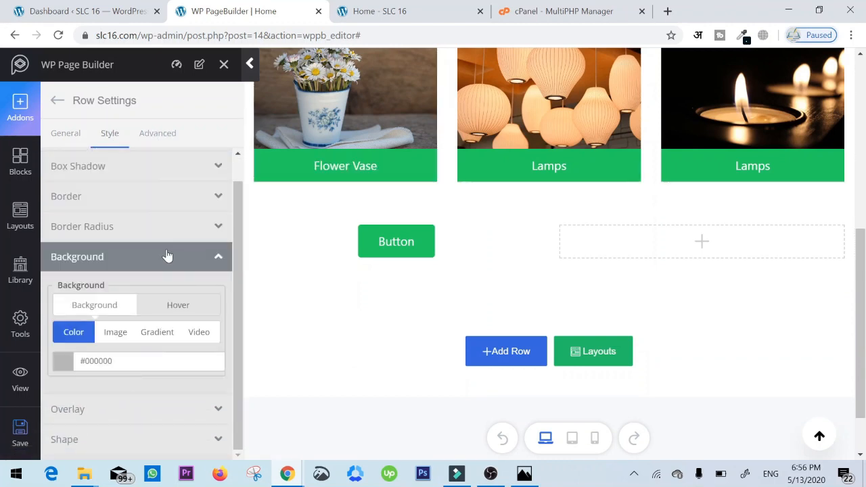
{"action": "left_click", "coordinate": [73, 361]}
{"action": "left_click", "coordinate": [64, 337]}
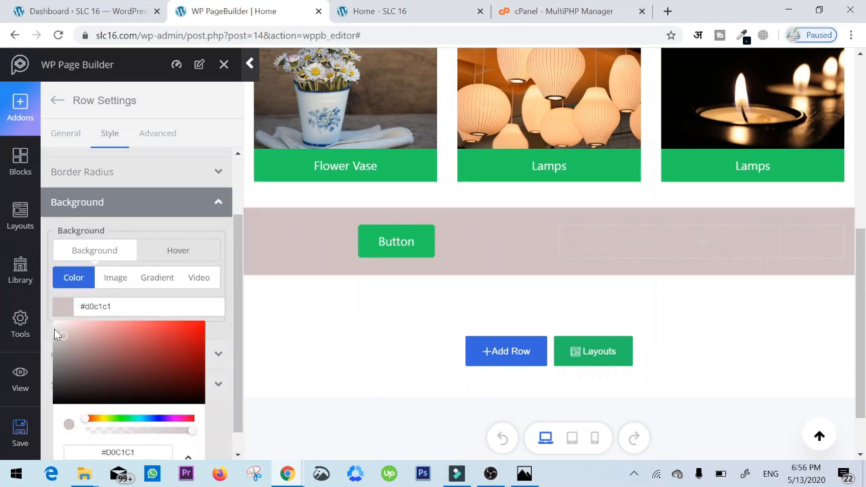
{"action": "mouse_move", "coordinate": [54, 329]}
{"action": "left_mouse_down"}
{"action": "mouse_move", "coordinate": [60, 333]}
{"action": "mouse_move", "coordinate": [56, 327]}
{"action": "left_mouse_up"}
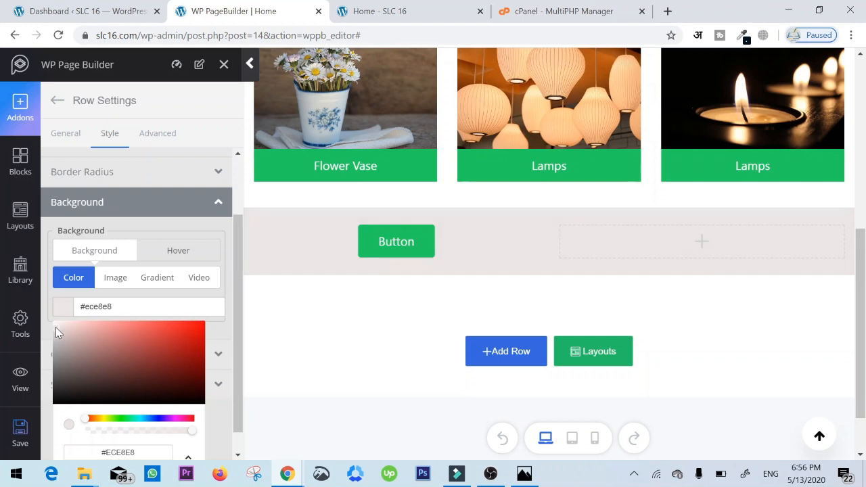
{"action": "left_click", "coordinate": [56, 326]}
{"action": "left_click", "coordinate": [385, 331]}
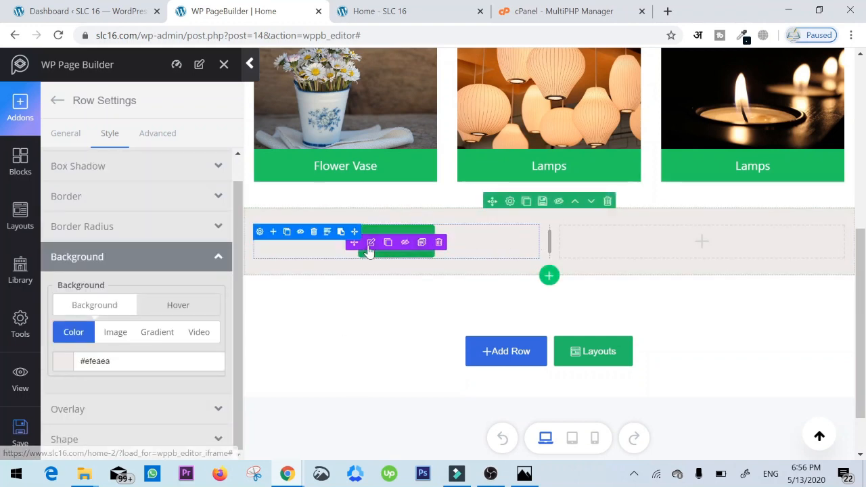
- Change the text of the button in the grey row's first column to "Call Us Now"
{"action": "left_click", "coordinate": [370, 245]}
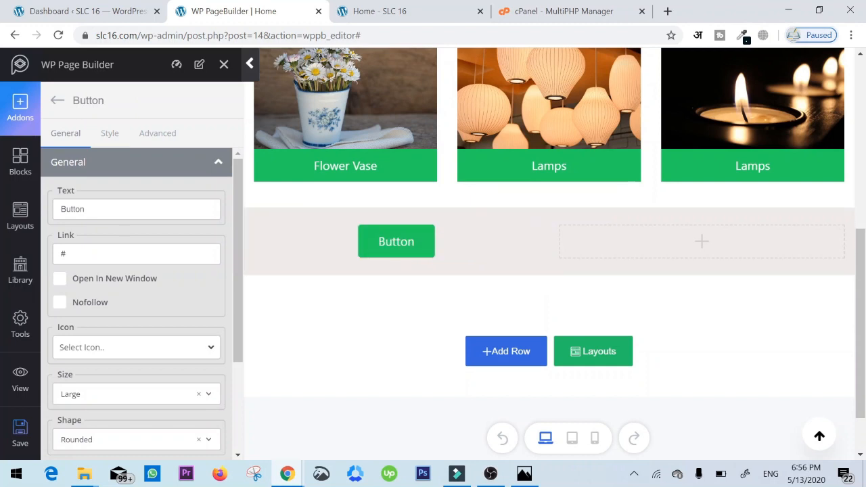
{"action": "left_click_drag", "start_coordinate": [59, 209], "coordinate": [237, 218]}
{"action": "type", "text": "Call us "}
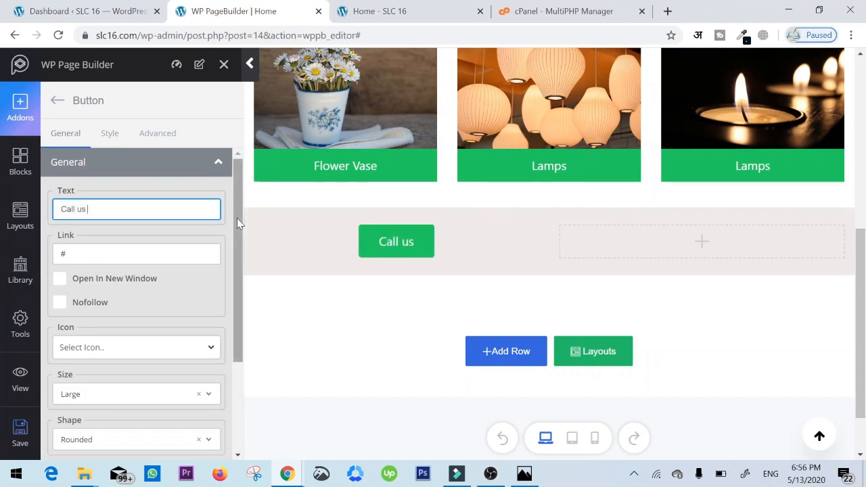
{"action": "type", "text": "n"}
{"action": "key", "text": "BackSpace"}
{"action": "key", "text": "BackSpace"}
{"action": "key", "text": "BackSpace"}
{"action": "key", "text": "BackSpace"}
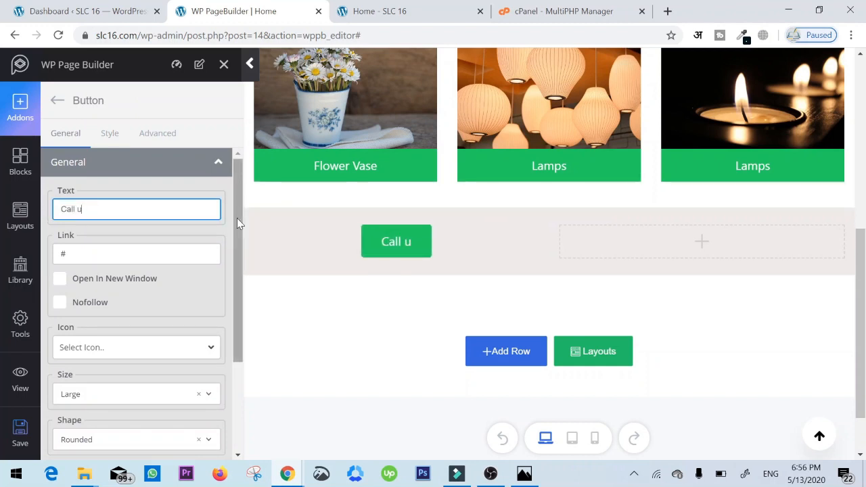
{"action": "type", "text": "Us Now"}
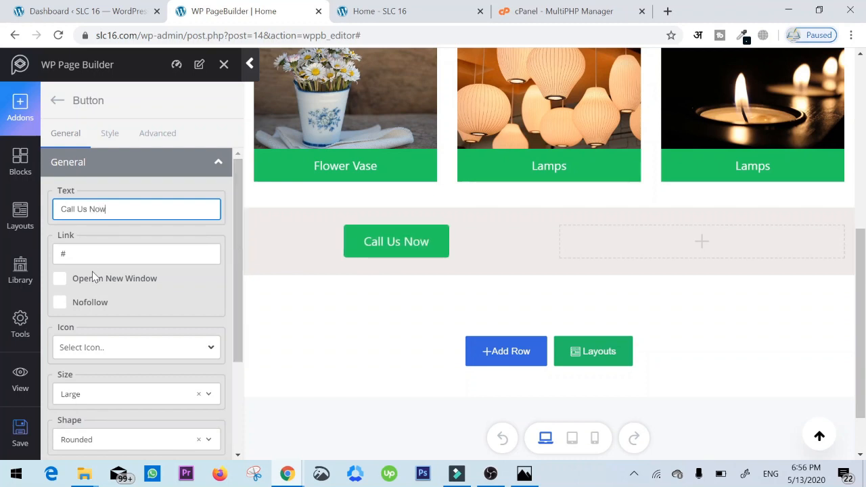
- Find a call icon and give the Call Us Now button the wppb-font-phone-call icon
{"action": "scroll", "coordinate": [91, 276], "scroll_direction": "down", "scroll_amount": 1}
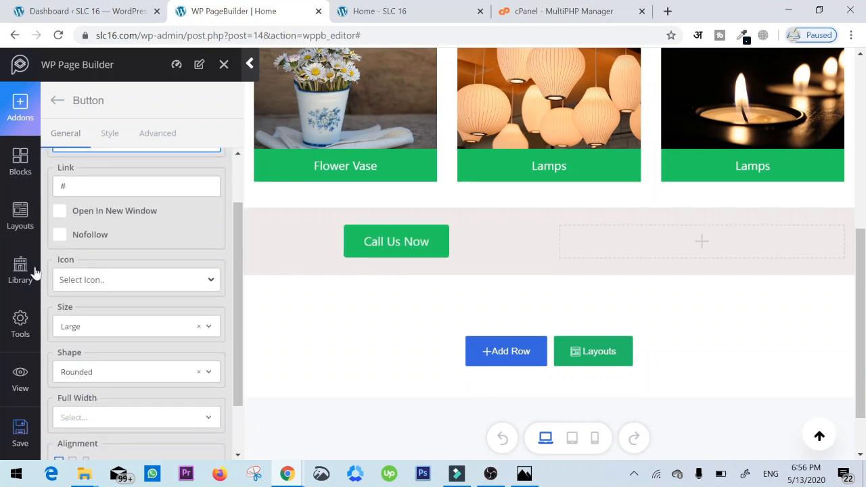
{"action": "left_click", "coordinate": [130, 278]}
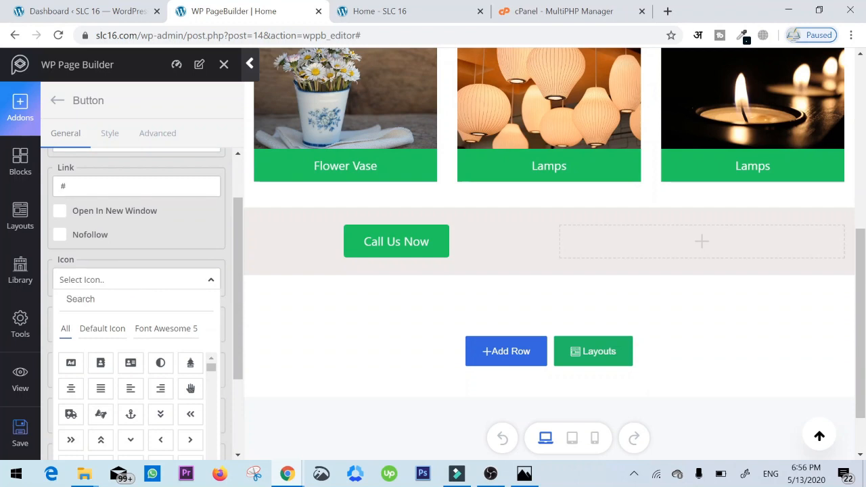
{"action": "type", "text": "call"}
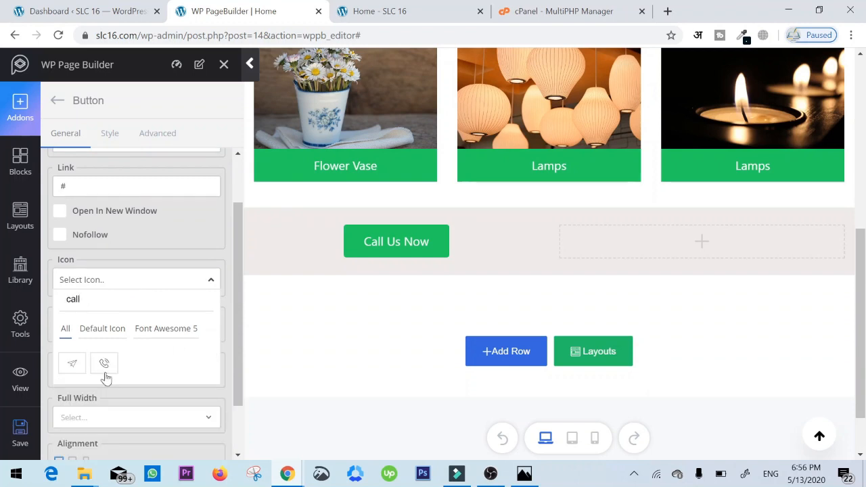
{"action": "left_click", "coordinate": [105, 374]}
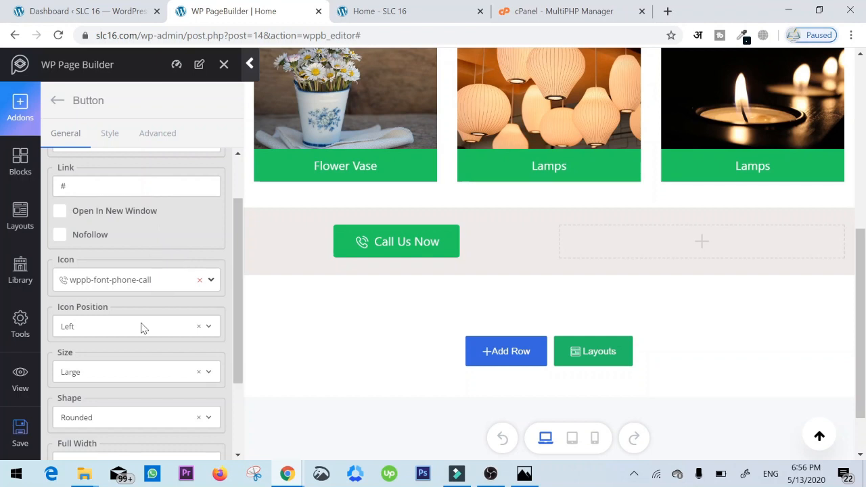
- Set the shape of the Call Us Now button to Square
{"action": "scroll", "coordinate": [109, 380], "scroll_direction": "down", "scroll_amount": 1}
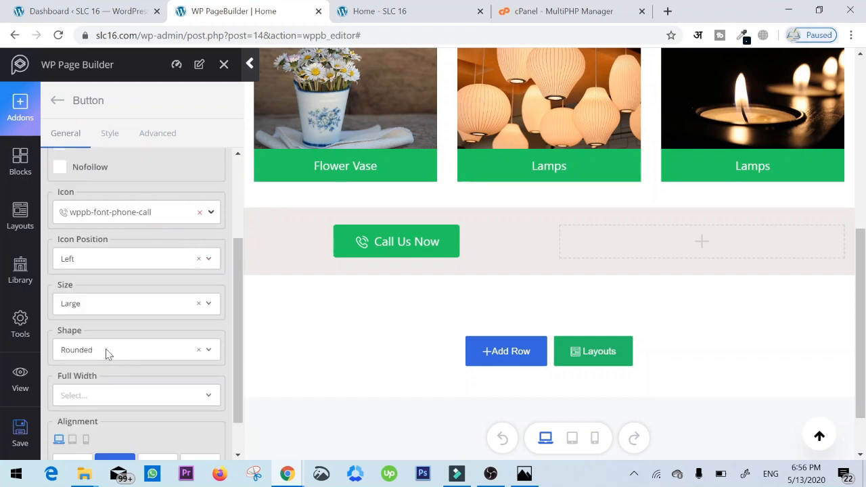
{"action": "left_click", "coordinate": [102, 352]}
{"action": "left_click", "coordinate": [80, 391]}
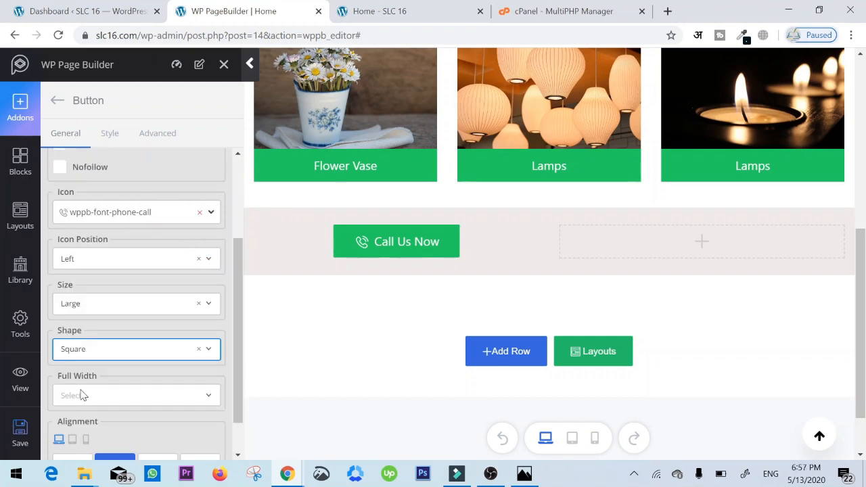
- Try the Warning and Success styles on the Call Us Now button and set its style to Primary
{"action": "scroll", "coordinate": [101, 358], "scroll_direction": "down", "scroll_amount": 1}
{"action": "scroll", "coordinate": [124, 318], "scroll_direction": "up", "scroll_amount": 3}
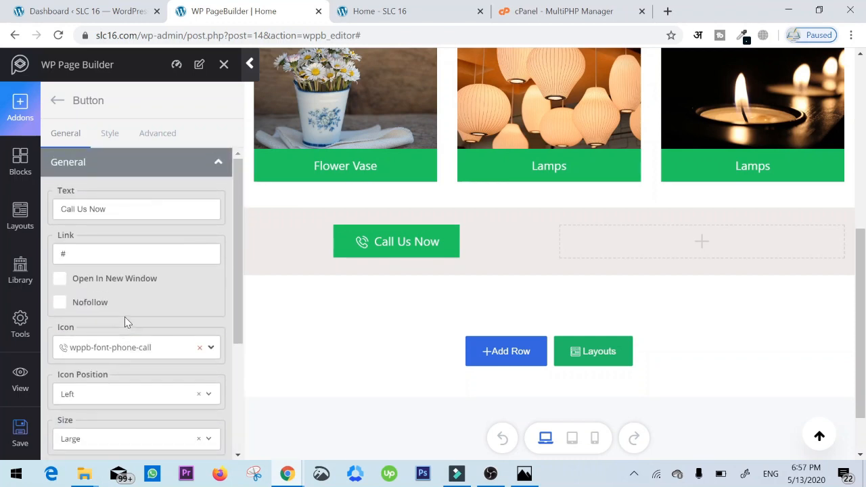
{"action": "left_click", "coordinate": [110, 136]}
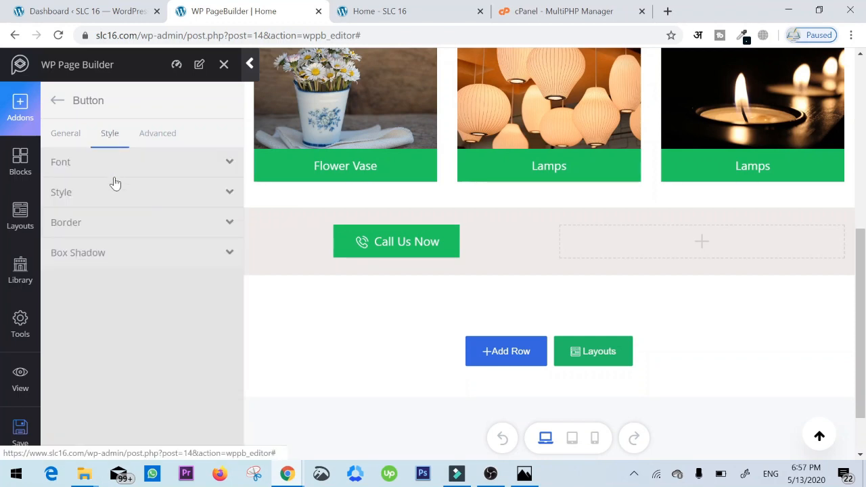
{"action": "left_click", "coordinate": [113, 192]}
{"action": "left_click", "coordinate": [145, 242]}
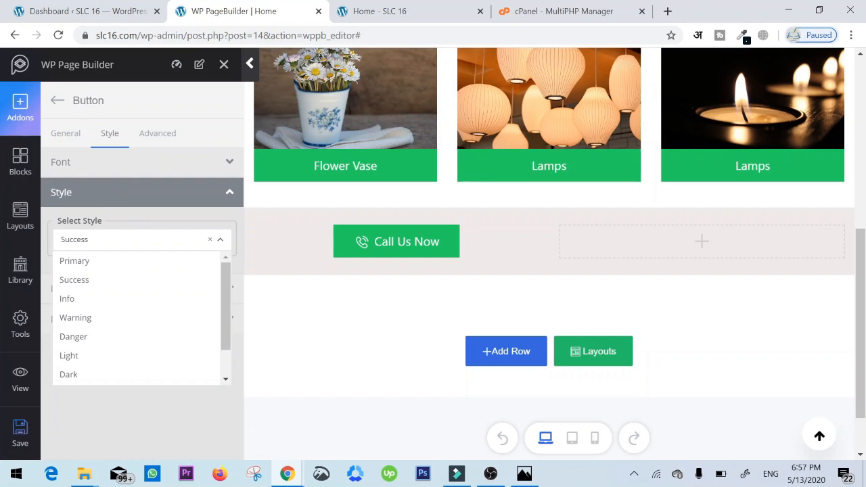
{"action": "left_click", "coordinate": [88, 262]}
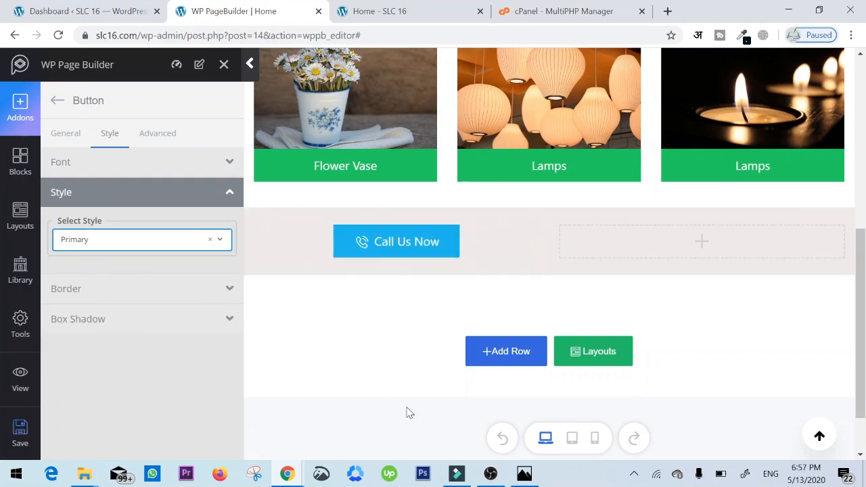
{"action": "left_click", "coordinate": [169, 241]}
{"action": "left_click", "coordinate": [99, 317]}
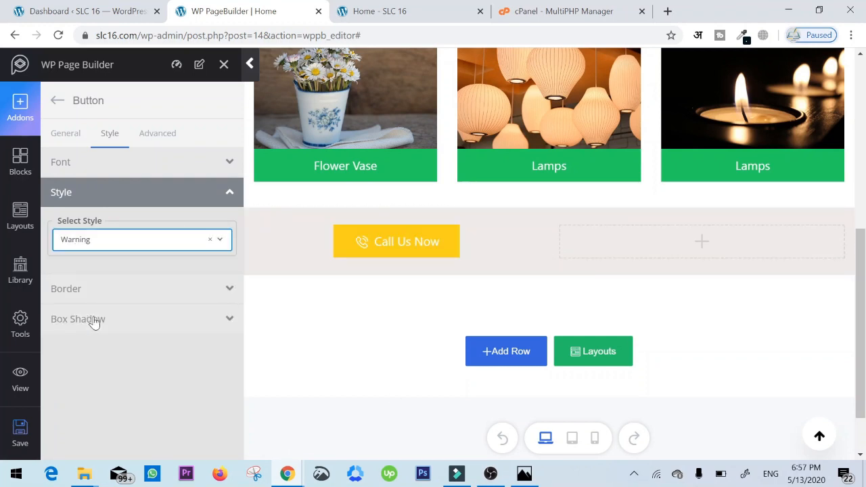
{"action": "left_click", "coordinate": [123, 241]}
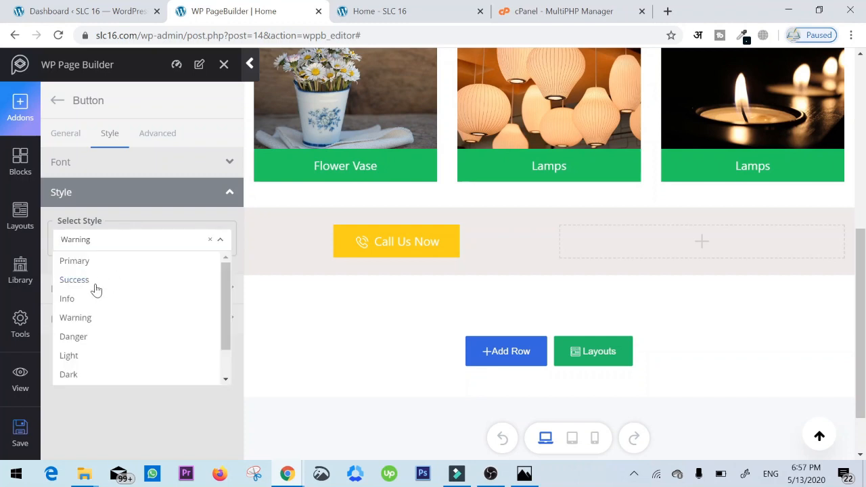
{"action": "left_click", "coordinate": [74, 279]}
{"action": "left_click", "coordinate": [91, 241]}
{"action": "left_click", "coordinate": [93, 262]}
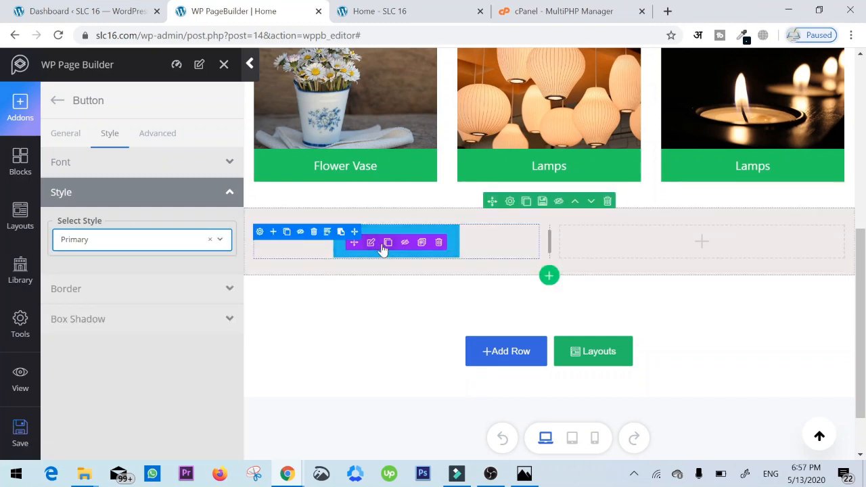
- Duplicate the Call Us Now button into the grey row's second column and change the copy's text to "Request A Call Back"
{"action": "left_click", "coordinate": [387, 245]}
{"action": "left_click_drag", "start_coordinate": [391, 284], "coordinate": [664, 242]}
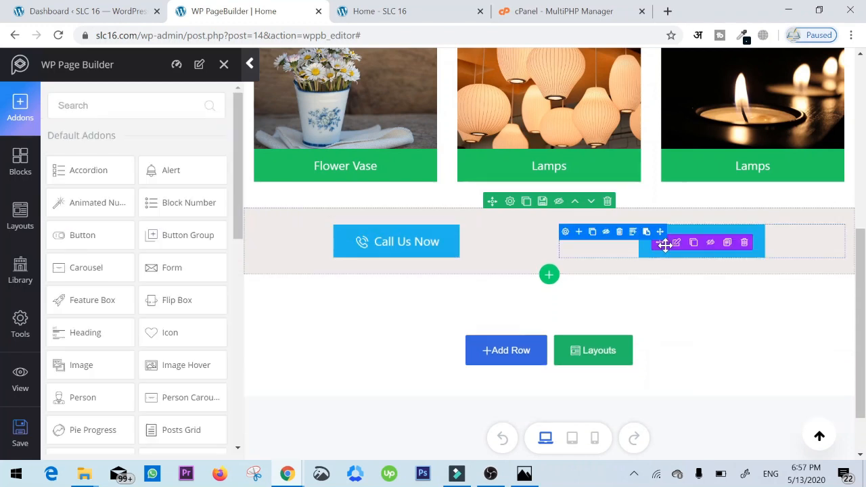
{"action": "left_click", "coordinate": [676, 244]}
{"action": "left_click_drag", "start_coordinate": [109, 209], "coordinate": [31, 207]}
{"action": "type", "text": "Req"}
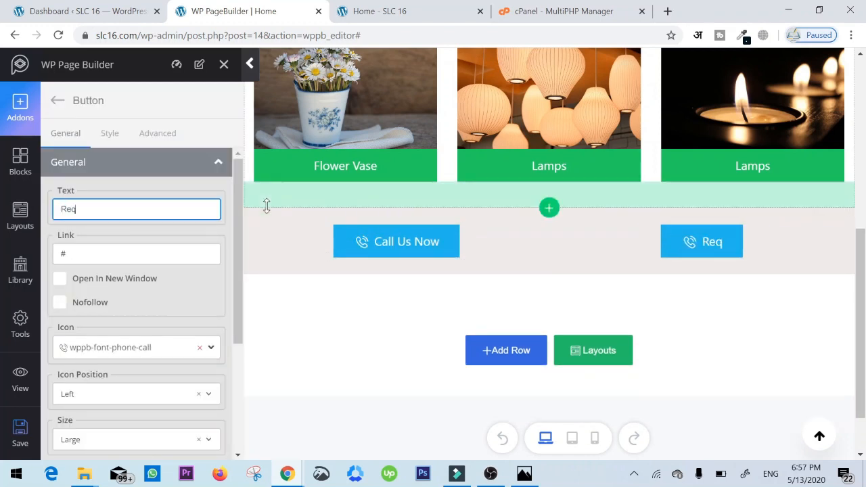
{"action": "type", "text": "uest A Call Back"}
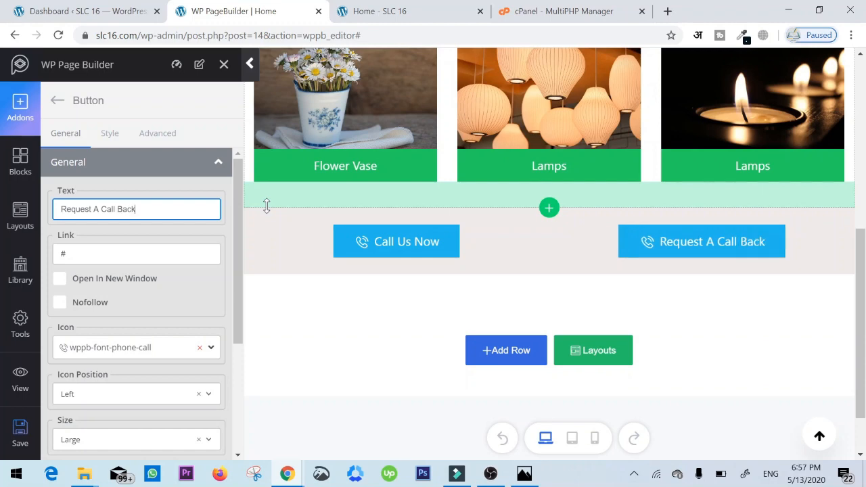
{"action": "left_click", "coordinate": [346, 321]}
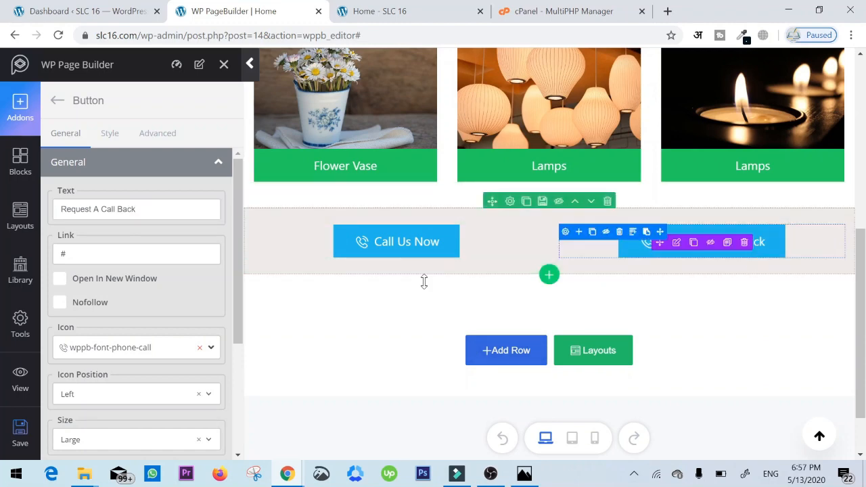
- Check the sketch for the next section and add a full-width single-column row below the button row
{"action": "left_click", "coordinate": [525, 473]}
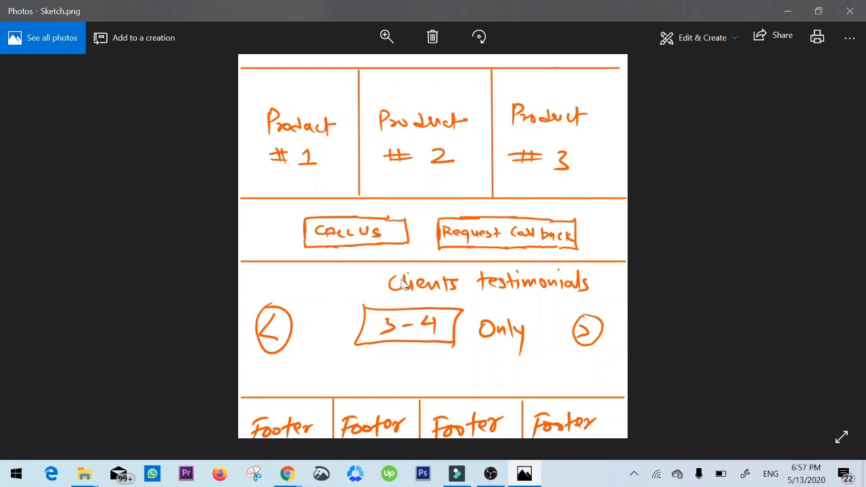
{"action": "key", "text": "alt+Tab"}
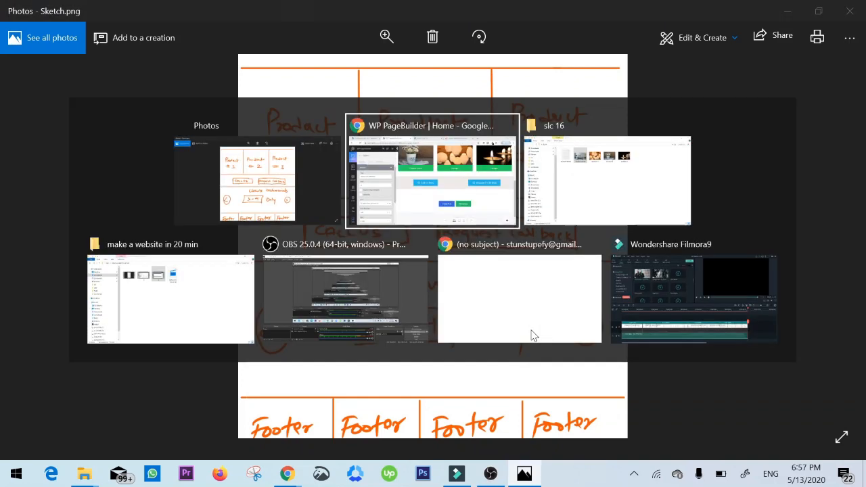
{"action": "left_click", "coordinate": [503, 368]}
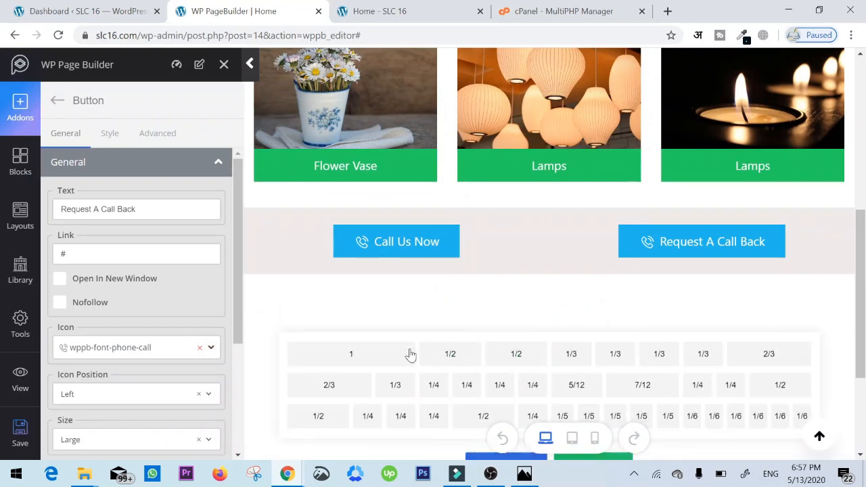
{"action": "left_click", "coordinate": [410, 354]}
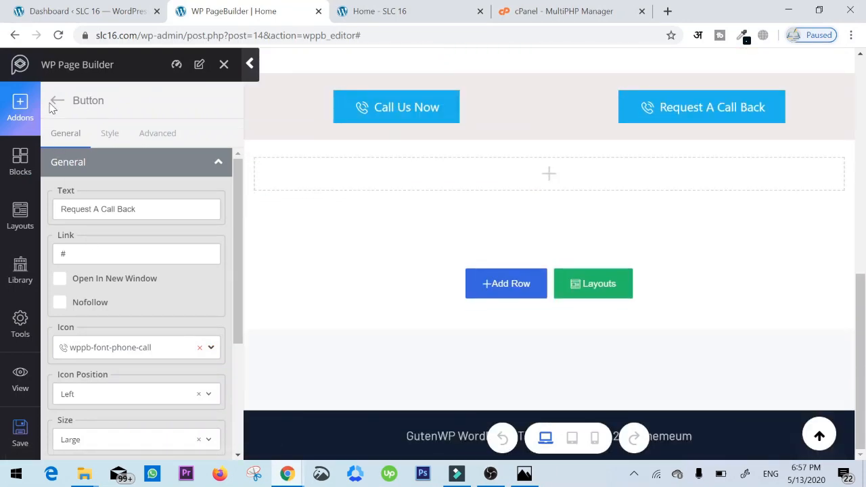
- Search the addons for "test" and place a Testimonial Carousel in the new single-column row
{"action": "left_click", "coordinate": [54, 103]}
{"action": "scroll", "coordinate": [79, 264], "scroll_direction": "down", "scroll_amount": 1}
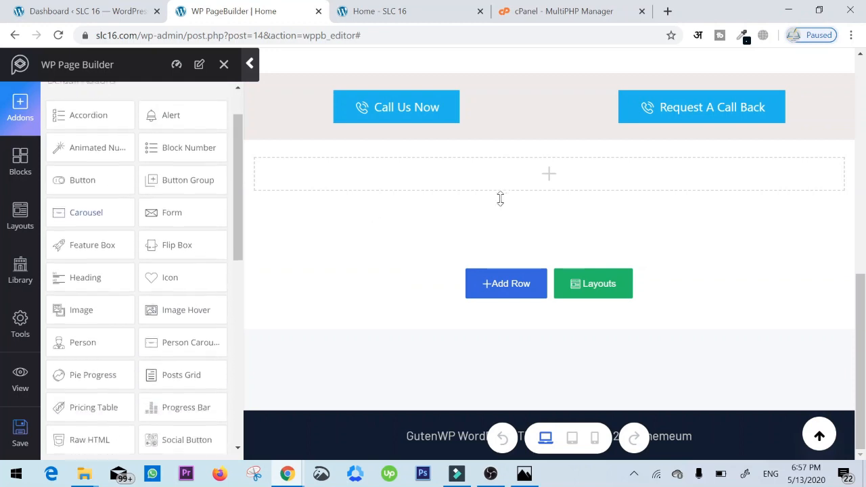
{"action": "scroll", "coordinate": [72, 299], "scroll_direction": "up", "scroll_amount": 1}
{"action": "scroll", "coordinate": [158, 319], "scroll_direction": "down", "scroll_amount": 1}
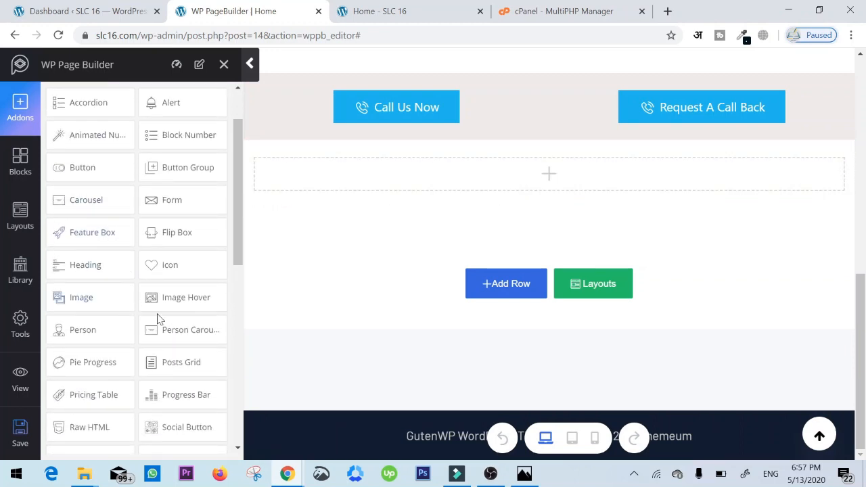
{"action": "scroll", "coordinate": [148, 350], "scroll_direction": "down", "scroll_amount": 1}
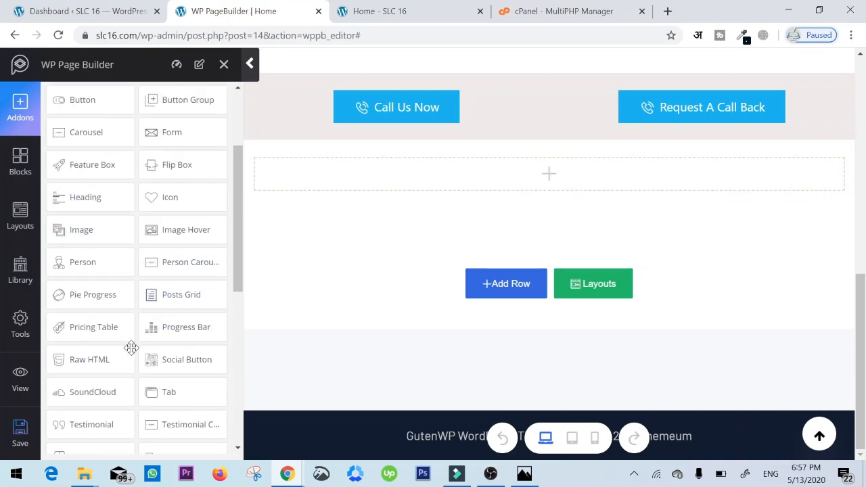
{"action": "type", "text": "test"}
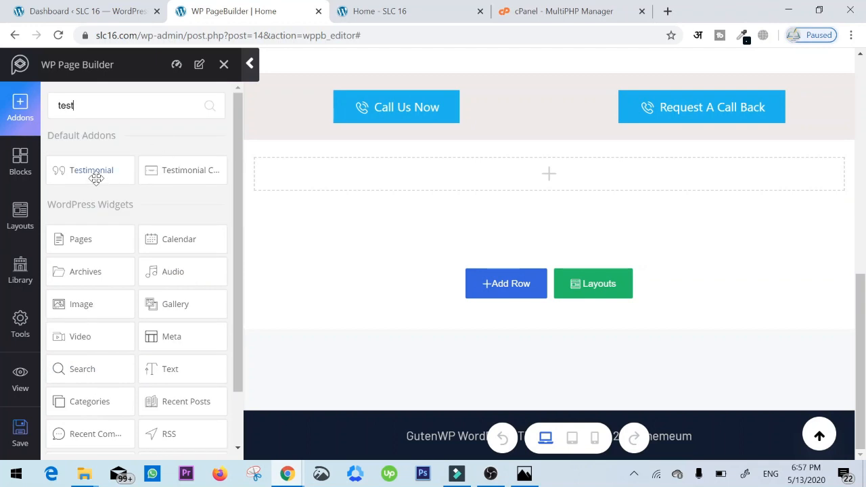
{"action": "left_click_drag", "start_coordinate": [188, 170], "coordinate": [459, 174]}
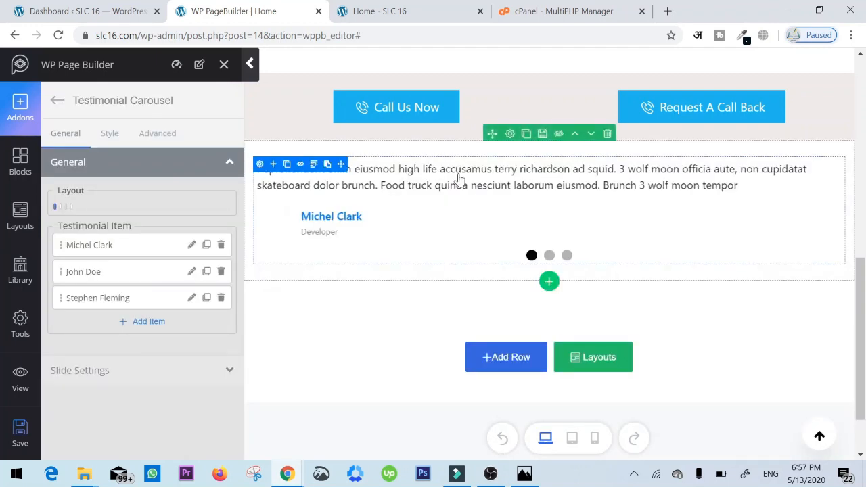
- Try the centred layouts of the testimonial carousel and choose the fourth one, with the quote mark above the text
{"action": "scroll", "coordinate": [419, 203], "scroll_direction": "up", "scroll_amount": 1}
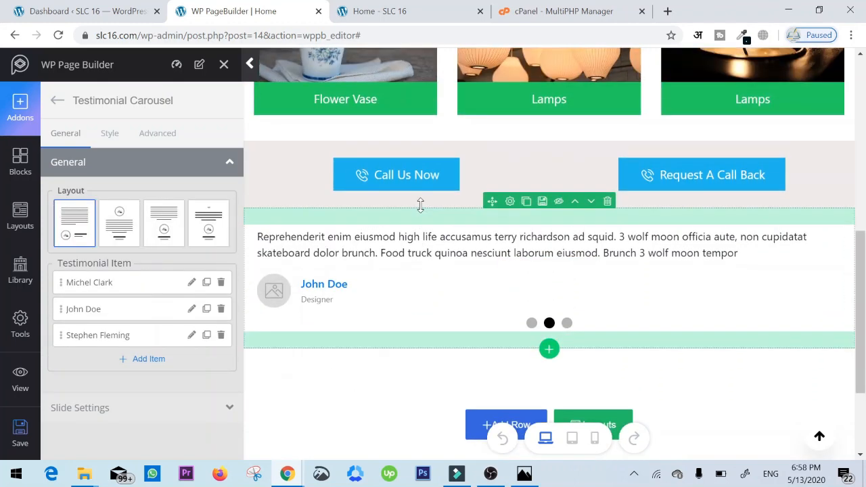
{"action": "left_click", "coordinate": [120, 225]}
{"action": "left_click", "coordinate": [178, 229]}
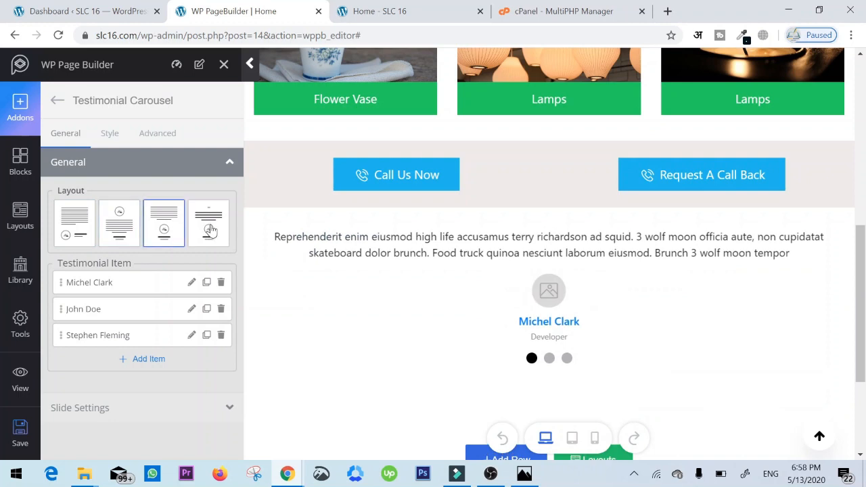
{"action": "left_click", "coordinate": [210, 230]}
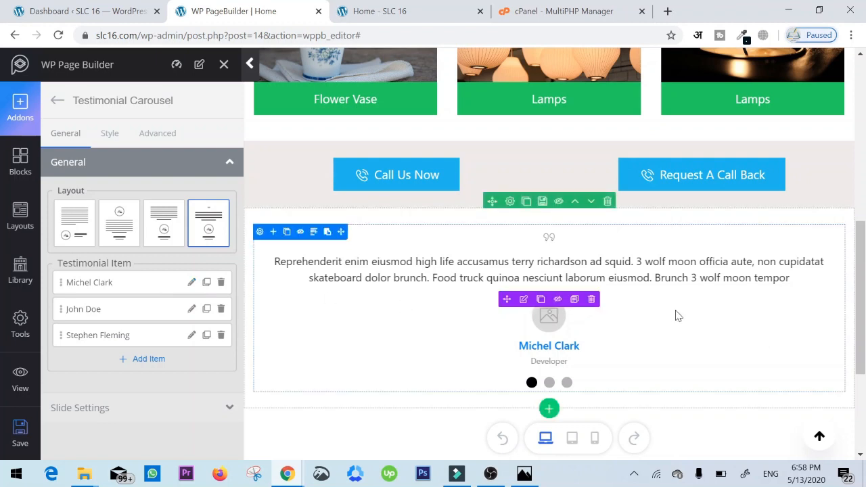
- Open the first testimonial item, review its image, link, designation and message fields, and apply it without edits
{"action": "left_click", "coordinate": [192, 283]}
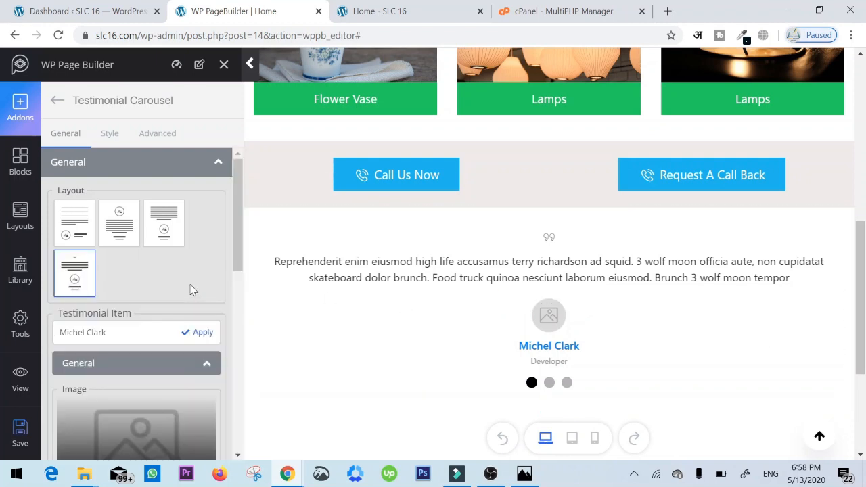
{"action": "scroll", "coordinate": [152, 344], "scroll_direction": "down", "scroll_amount": 4}
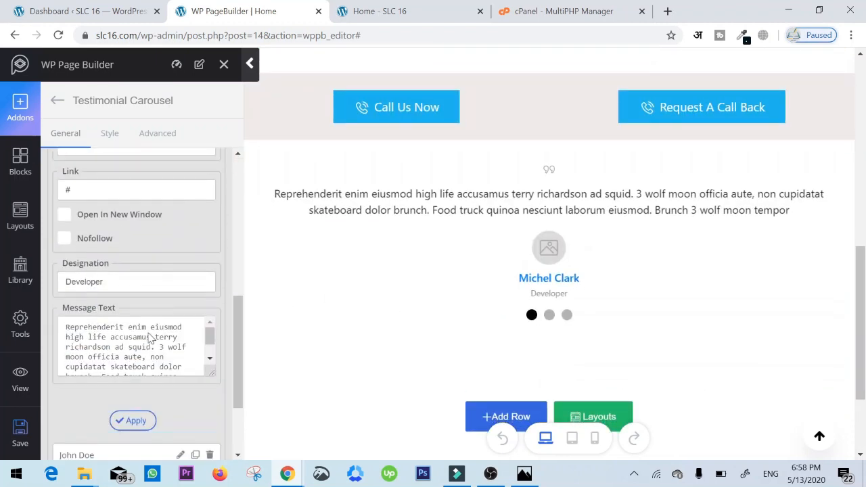
{"action": "scroll", "coordinate": [151, 340], "scroll_direction": "up", "scroll_amount": 6}
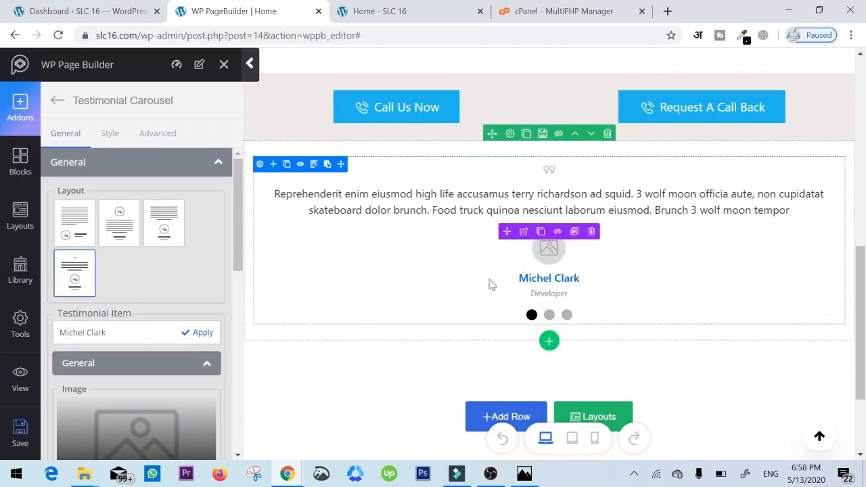
{"action": "left_click", "coordinate": [200, 336]}
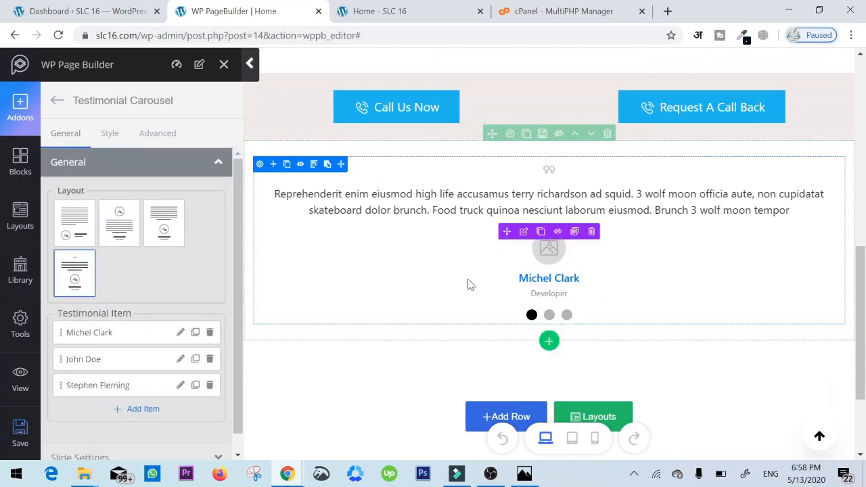
- Compare the finished page with the sketch from header to footer and save the page
{"action": "scroll", "coordinate": [468, 284], "scroll_direction": "down", "scroll_amount": 1}
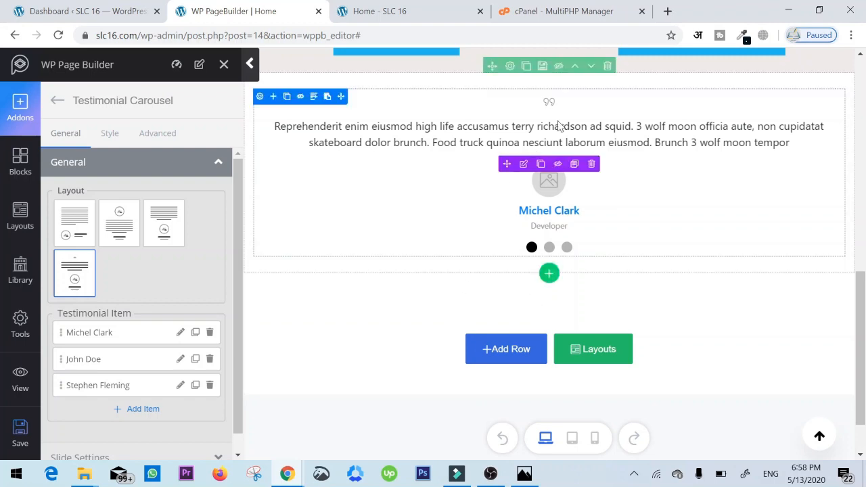
{"action": "left_click", "coordinate": [523, 475]}
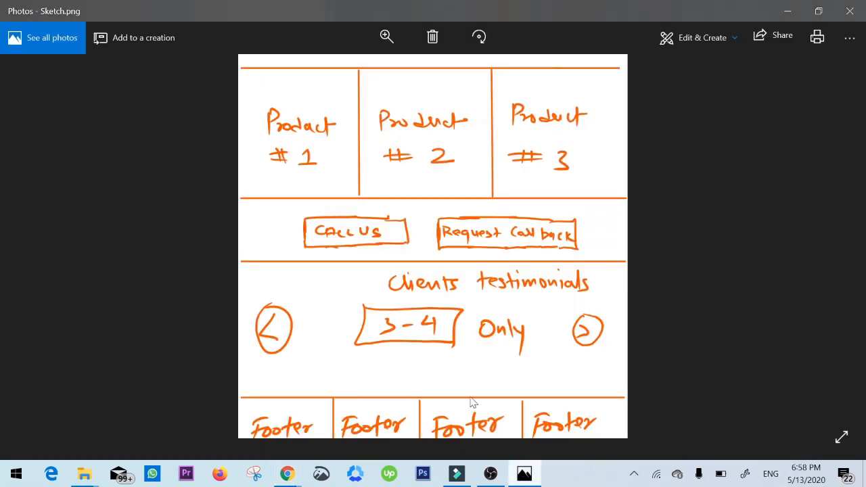
{"action": "key", "text": "alt+Tab"}
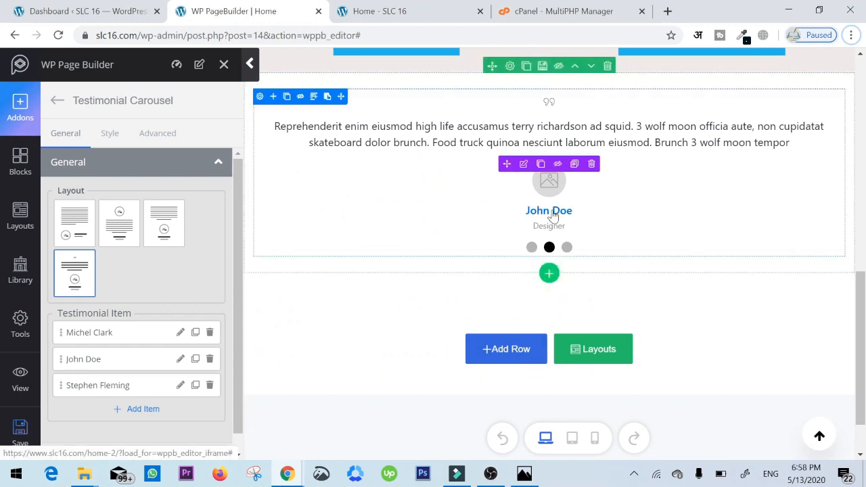
{"action": "scroll", "coordinate": [535, 216], "scroll_direction": "up", "scroll_amount": 8}
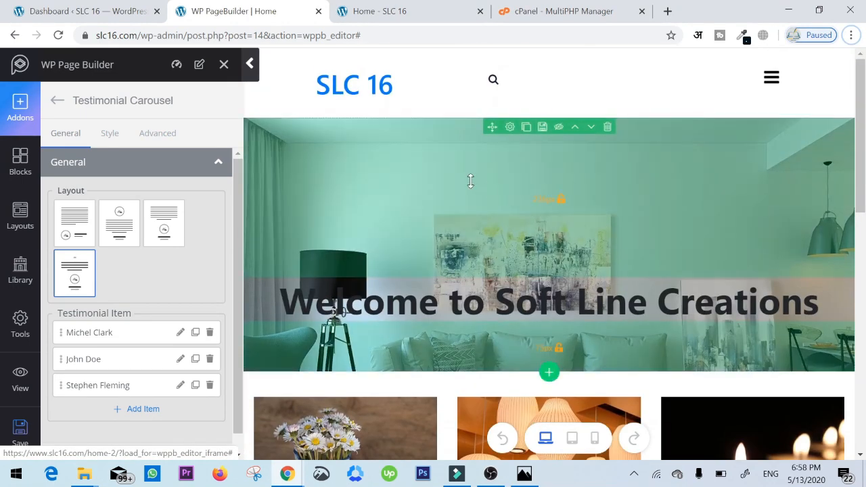
{"action": "scroll", "coordinate": [647, 270], "scroll_direction": "down", "scroll_amount": 10}
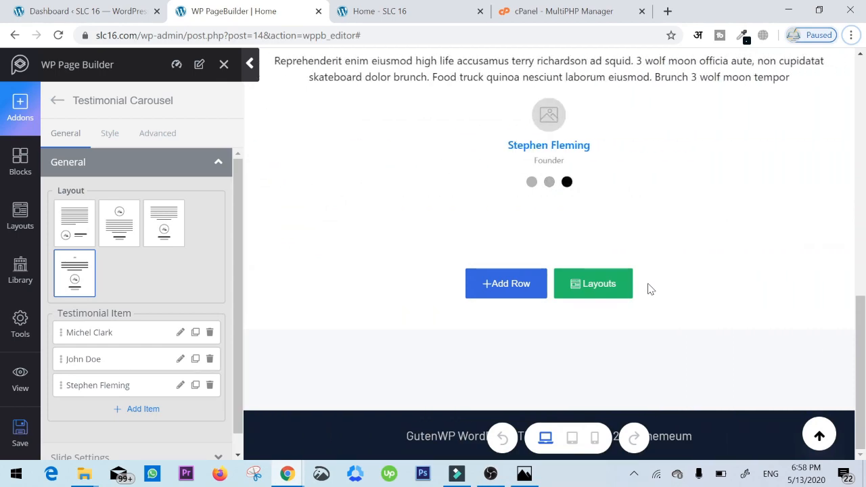
{"action": "scroll", "coordinate": [648, 289], "scroll_direction": "up", "scroll_amount": 5}
{"action": "scroll", "coordinate": [648, 285], "scroll_direction": "up", "scroll_amount": 5}
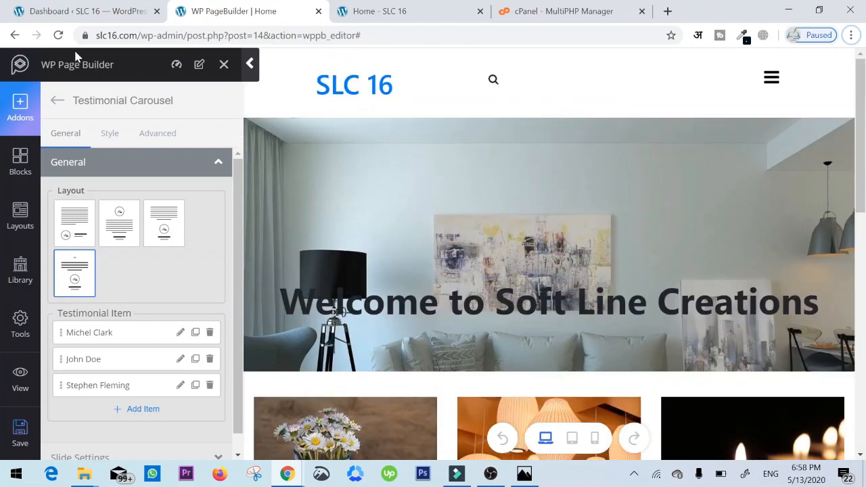
{"action": "scroll", "coordinate": [704, 252], "scroll_direction": "down", "scroll_amount": 10}
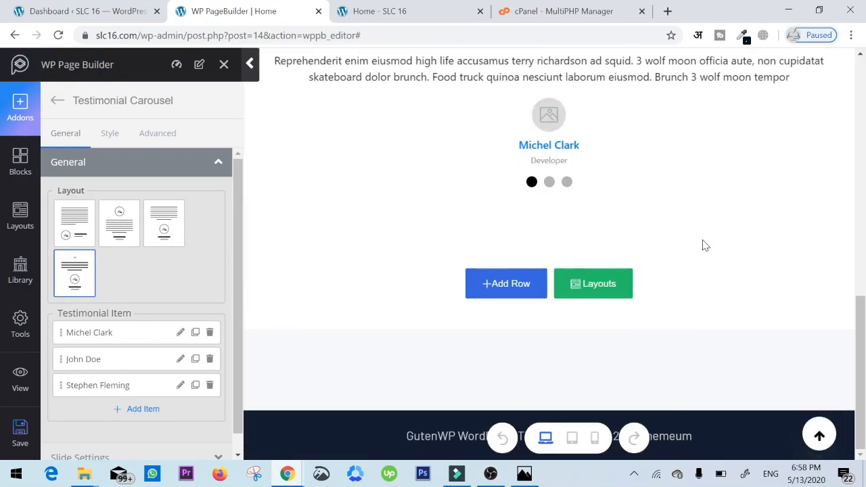
{"action": "left_click", "coordinate": [23, 439]}
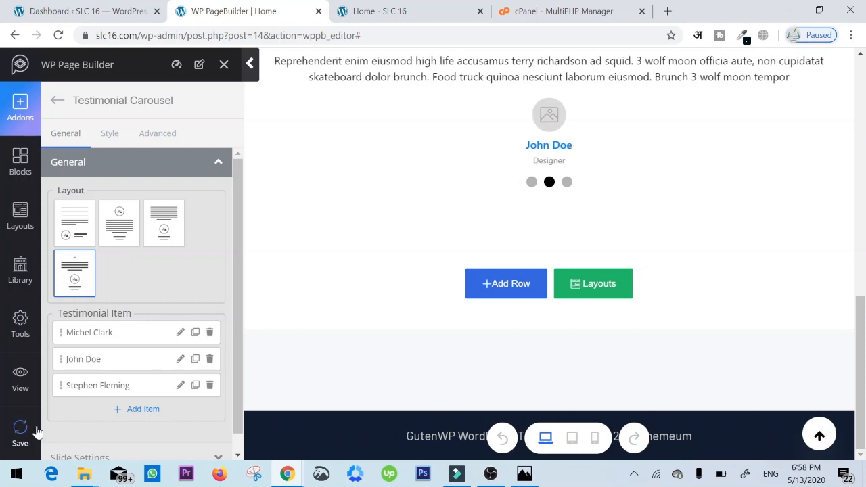
- Reload the live home page and review it from the header through the images, call buttons and testimonials to the footer
{"action": "left_click", "coordinate": [379, 11]}
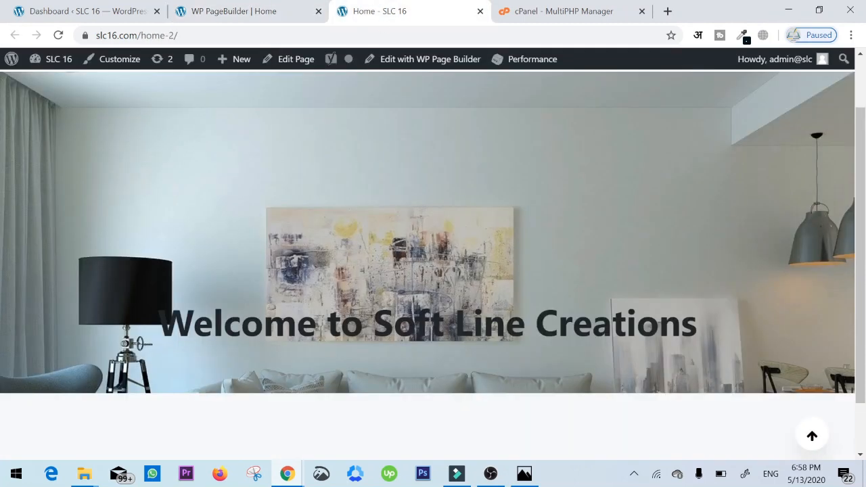
{"action": "key", "text": "ctrl+l"}
{"action": "key", "text": "Return"}
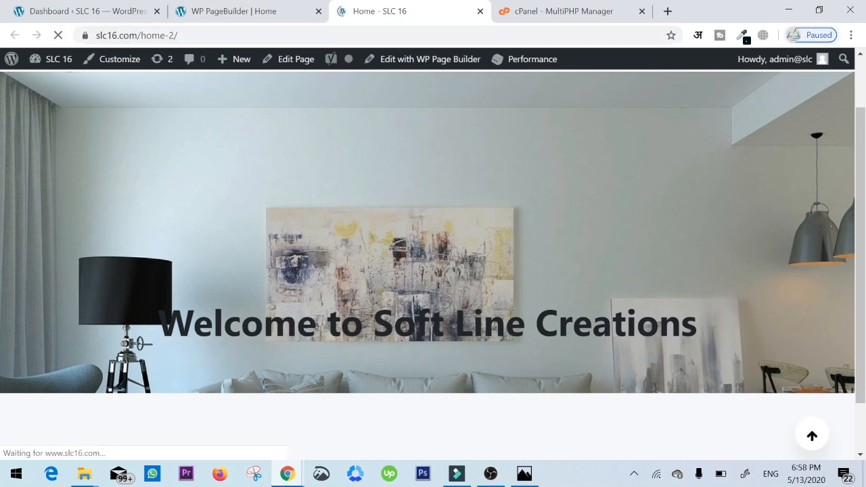
{"action": "scroll", "coordinate": [531, 286], "scroll_direction": "down", "scroll_amount": 1}
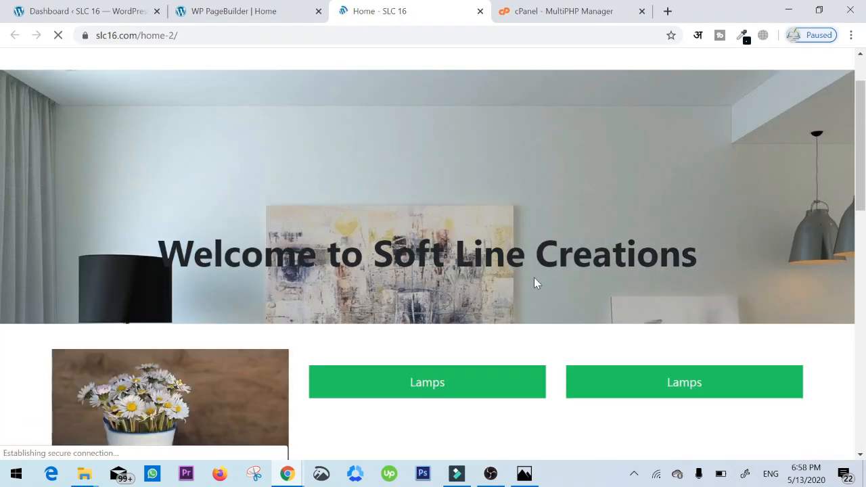
{"action": "scroll", "coordinate": [501, 212], "scroll_direction": "up", "scroll_amount": 1}
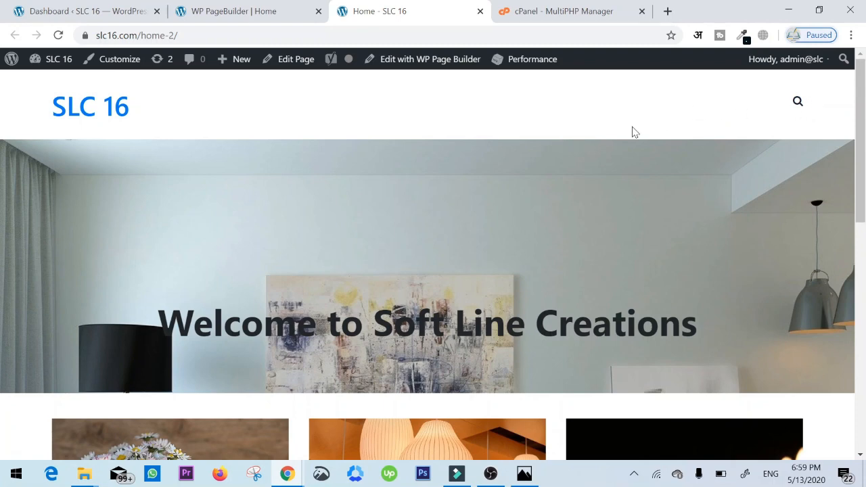
{"action": "scroll", "coordinate": [354, 188], "scroll_direction": "down", "scroll_amount": 1}
{"action": "scroll", "coordinate": [455, 272], "scroll_direction": "up", "scroll_amount": 1}
{"action": "left_click_drag", "start_coordinate": [157, 323], "coordinate": [699, 324]}
{"action": "left_click", "coordinate": [696, 327]}
{"action": "scroll", "coordinate": [692, 331], "scroll_direction": "down", "scroll_amount": 3}
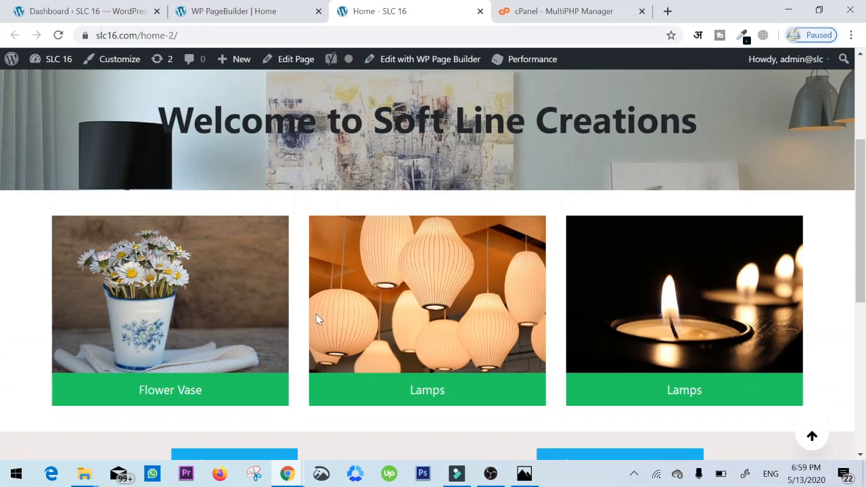
{"action": "scroll", "coordinate": [685, 269], "scroll_direction": "down", "scroll_amount": 1}
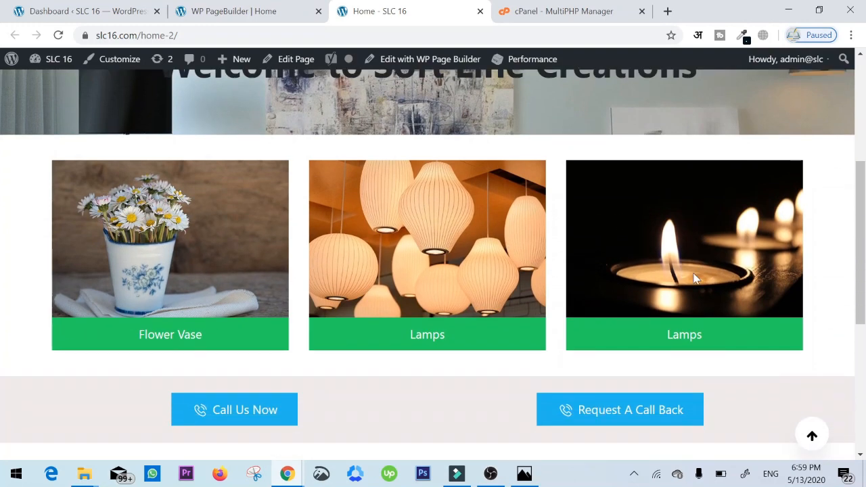
{"action": "scroll", "coordinate": [670, 236], "scroll_direction": "down", "scroll_amount": 1}
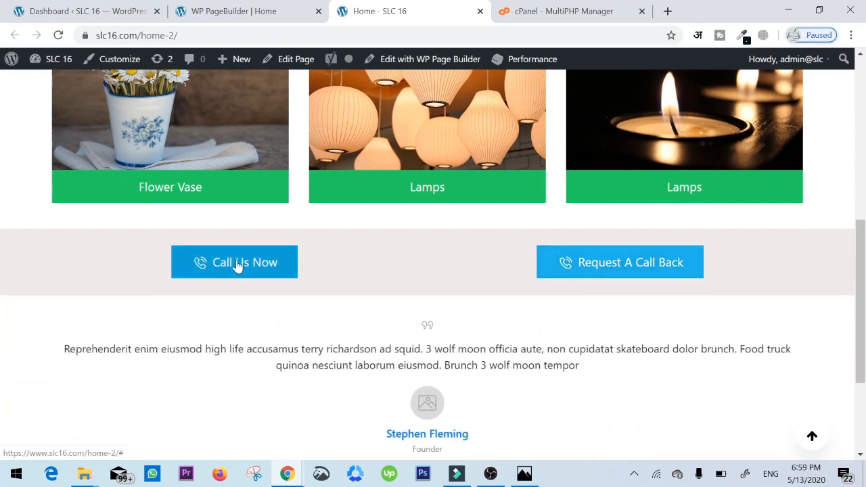
{"action": "scroll", "coordinate": [580, 265], "scroll_direction": "down", "scroll_amount": 2}
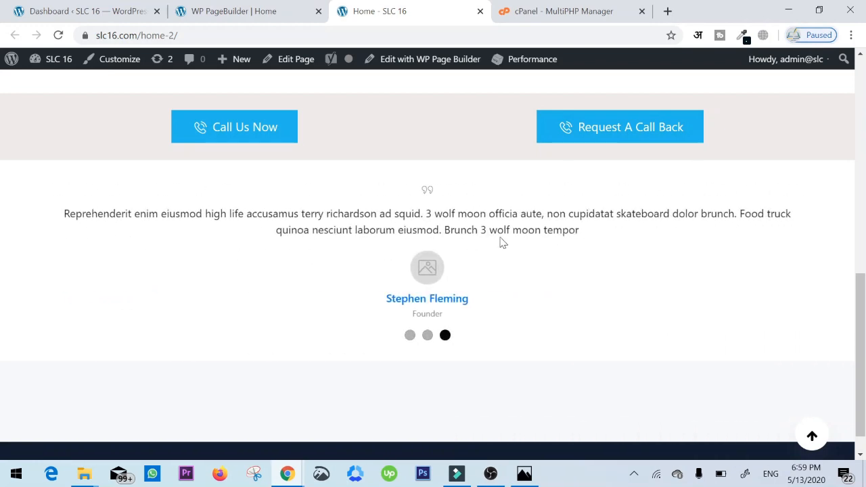
{"action": "scroll", "coordinate": [368, 255], "scroll_direction": "down", "scroll_amount": 1}
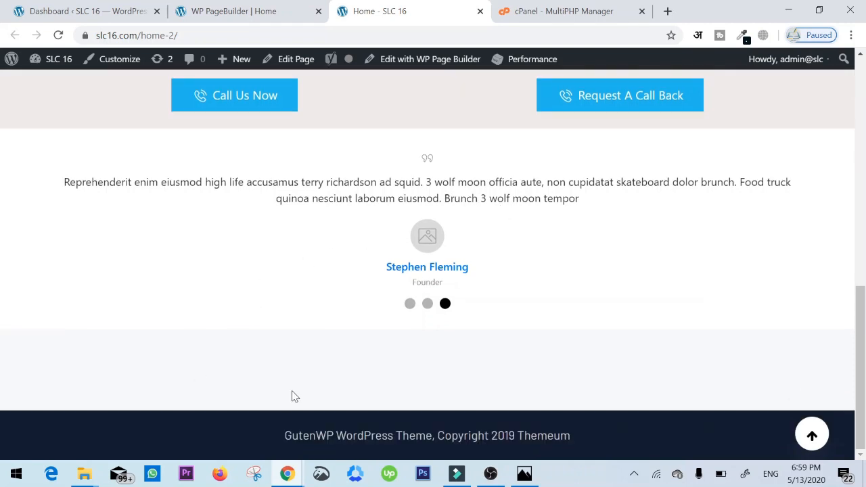
- Open the Widgets page from the WordPress dashboard in a new browser tab and switch to it
{"action": "left_click", "coordinate": [218, 11]}
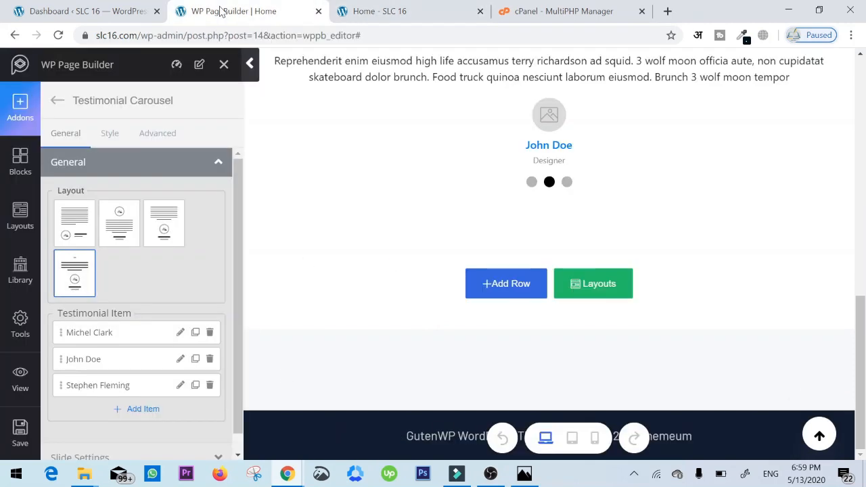
{"action": "left_click", "coordinate": [117, 7]}
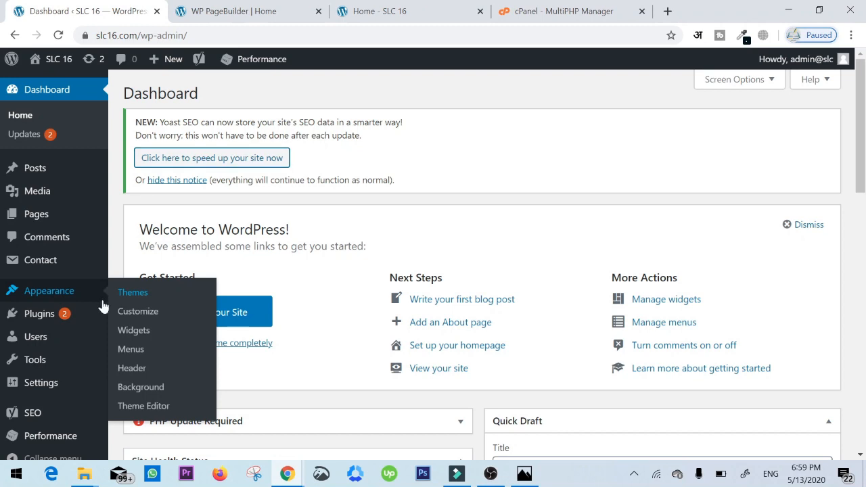
{"action": "right_click", "coordinate": [165, 329]}
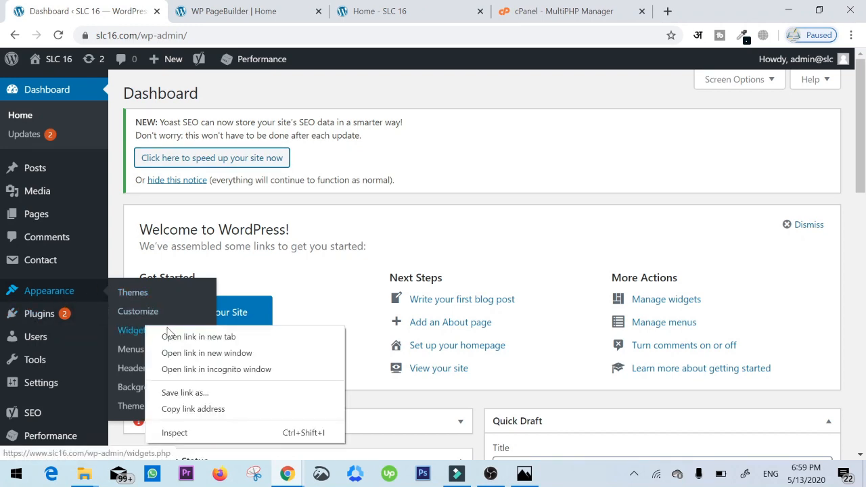
{"action": "left_click", "coordinate": [173, 336]}
{"action": "left_click", "coordinate": [199, 8]}
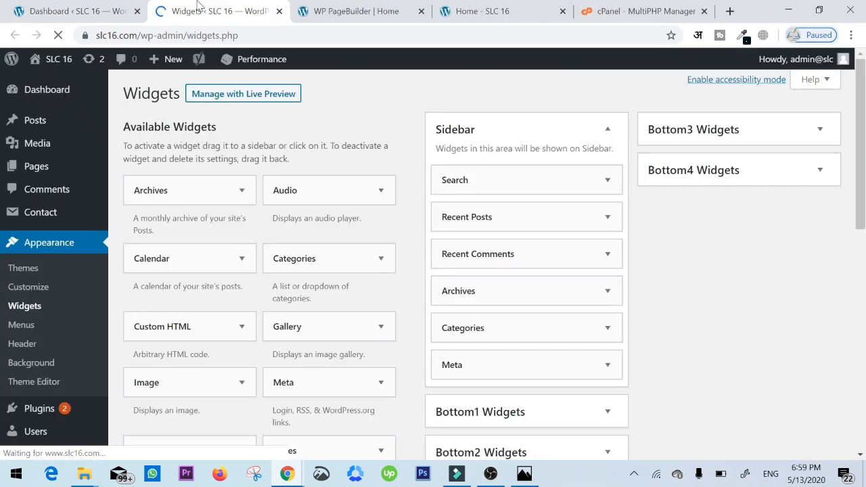
- Expand the Bottom1 Widgets area and add an Image widget to it
{"action": "scroll", "coordinate": [763, 230], "scroll_direction": "down", "scroll_amount": 2}
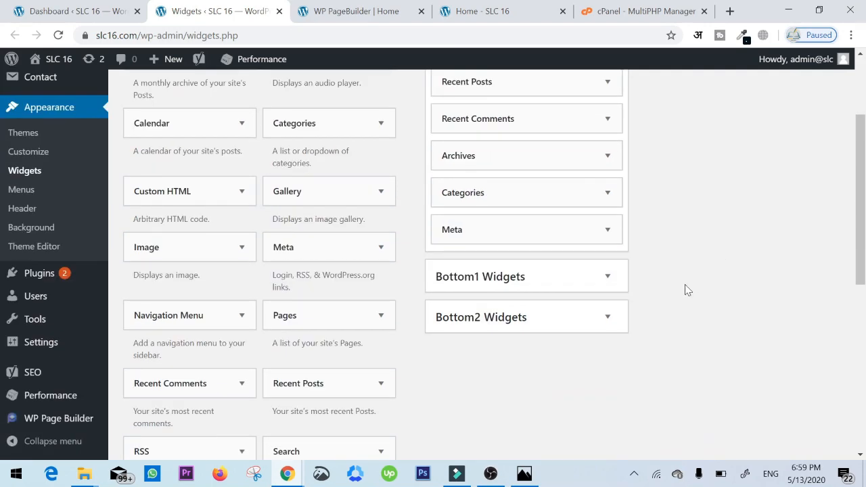
{"action": "scroll", "coordinate": [704, 288], "scroll_direction": "up", "scroll_amount": 2}
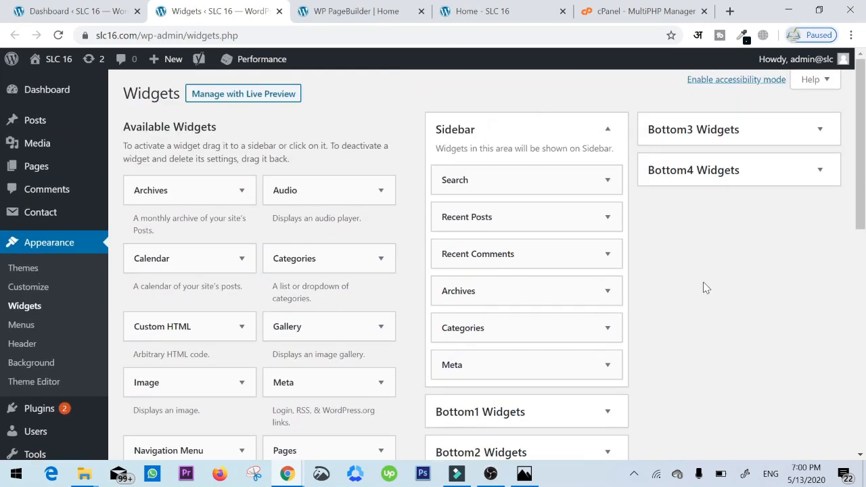
{"action": "scroll", "coordinate": [705, 286], "scroll_direction": "down", "scroll_amount": 3}
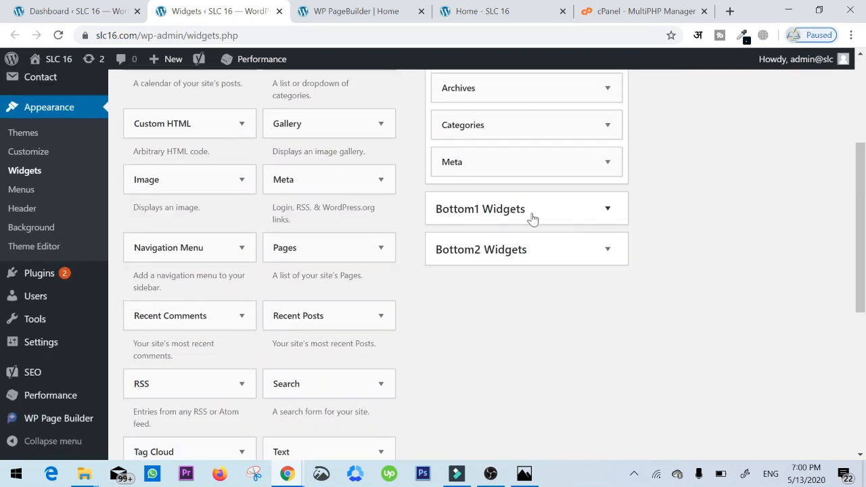
{"action": "scroll", "coordinate": [670, 238], "scroll_direction": "up", "scroll_amount": 3}
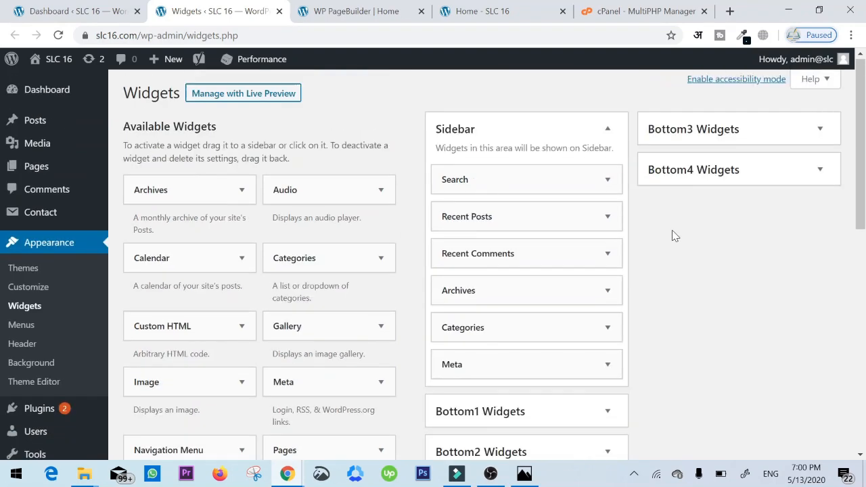
{"action": "scroll", "coordinate": [739, 230], "scroll_direction": "down", "scroll_amount": 5}
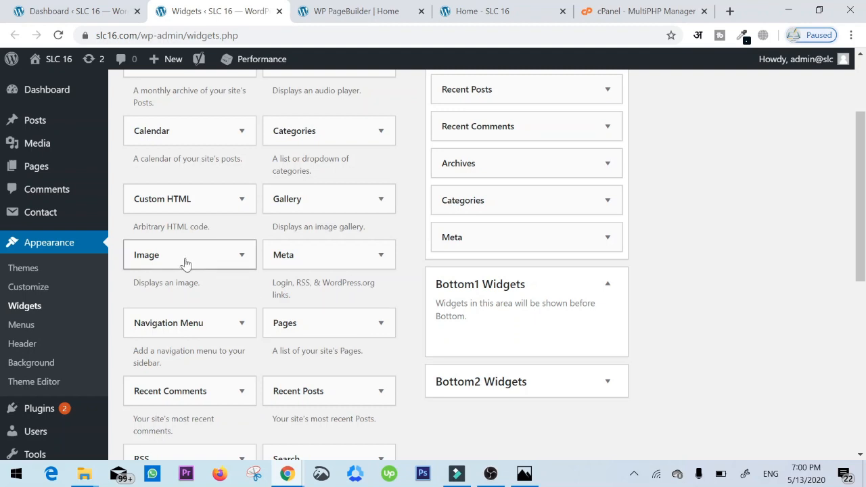
{"action": "left_click_drag", "start_coordinate": [180, 263], "coordinate": [516, 348]}
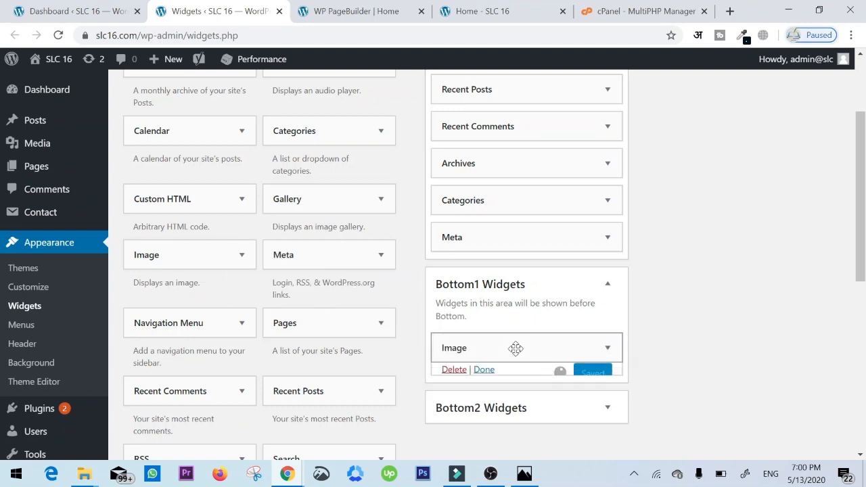
- Add a Text widget to Bottom2 Widgets with the title "Hi" and the text "I am footer 2", and save it
{"action": "scroll", "coordinate": [572, 347], "scroll_direction": "down", "scroll_amount": 2}
{"action": "left_click", "coordinate": [590, 382]}
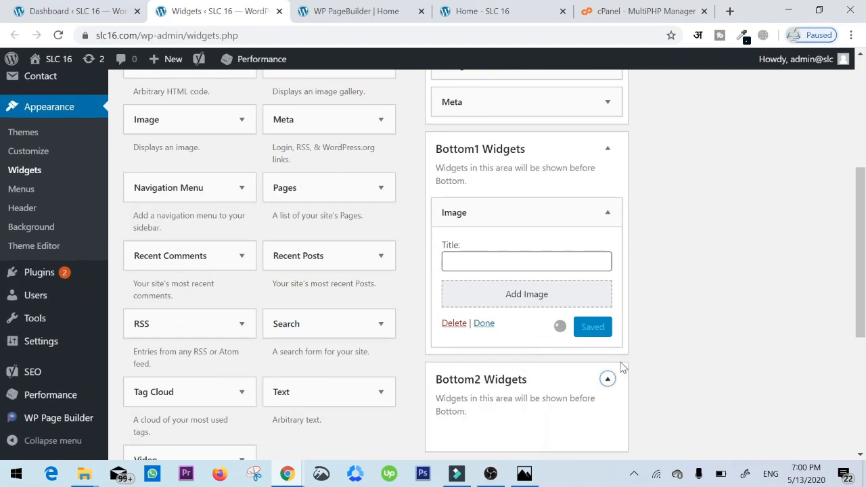
{"action": "scroll", "coordinate": [679, 315], "scroll_direction": "down", "scroll_amount": 2}
{"action": "left_click_drag", "start_coordinate": [304, 263], "coordinate": [543, 306]}
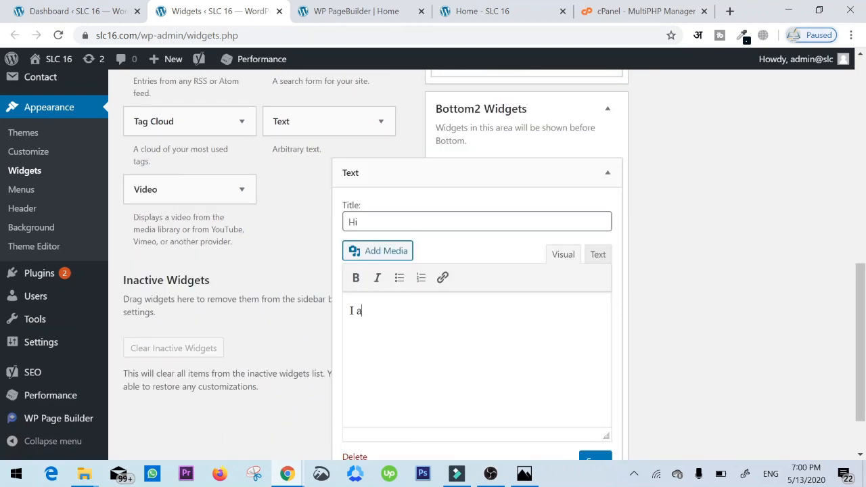
{"action": "left_click", "coordinate": [608, 172]}
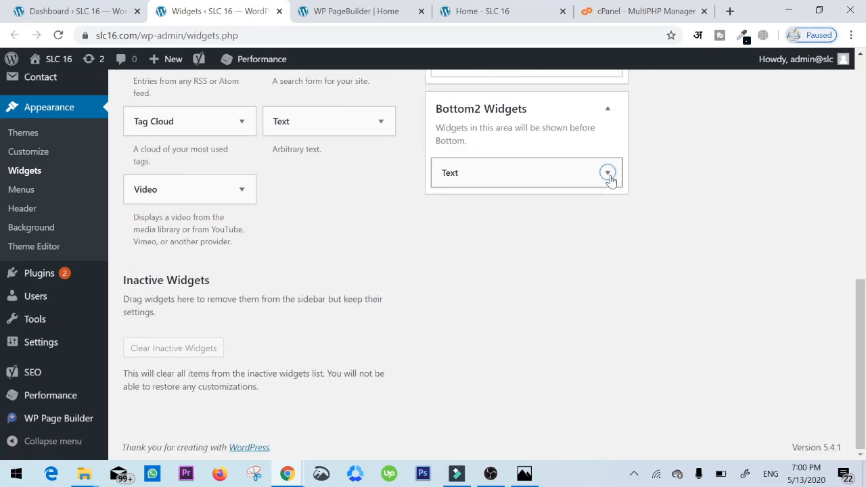
{"action": "left_click", "coordinate": [608, 173]}
{"action": "scroll", "coordinate": [608, 172], "scroll_direction": "down", "scroll_amount": 1}
{"action": "left_click", "coordinate": [596, 388]}
- Set the Bottom1 Image widget to the flower vase picture product-2.jpg from the media library and save it
{"action": "scroll", "coordinate": [717, 333], "scroll_direction": "up", "scroll_amount": 5}
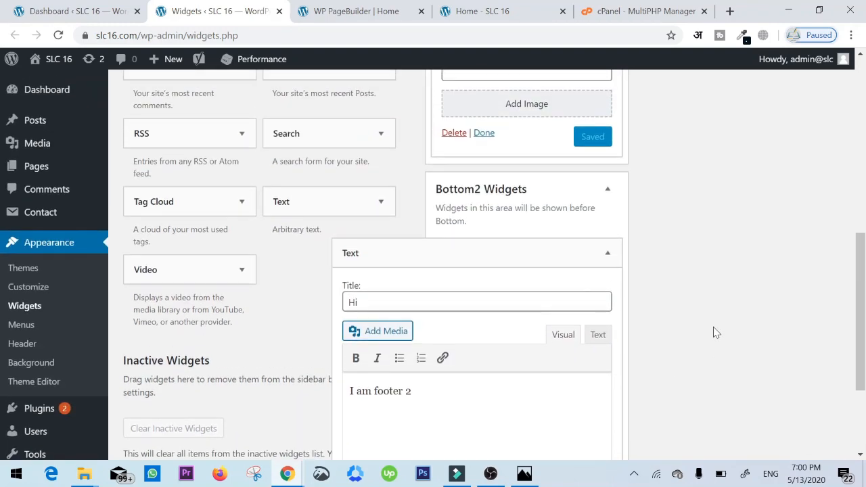
{"action": "left_click", "coordinate": [546, 295]}
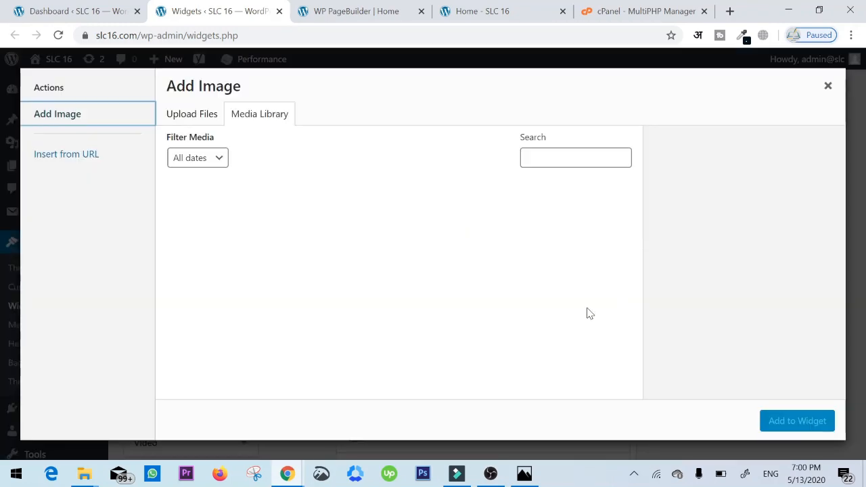
{"action": "left_click", "coordinate": [298, 237]}
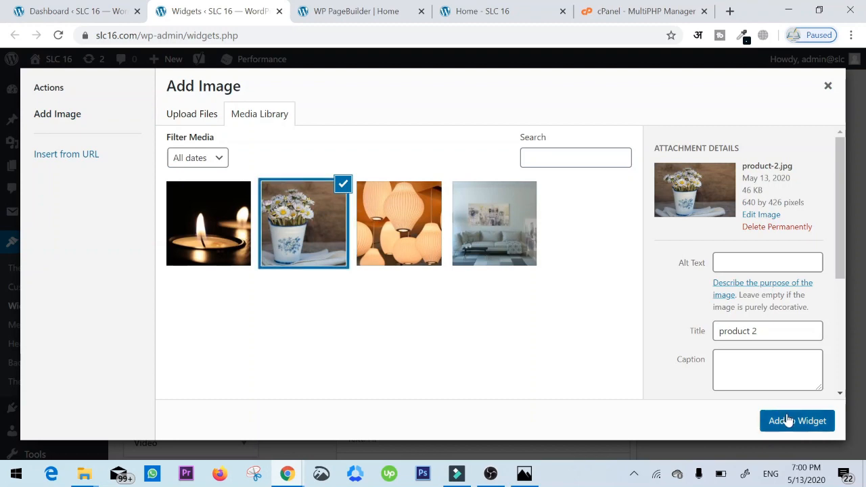
{"action": "left_click", "coordinate": [785, 418]}
{"action": "scroll", "coordinate": [572, 319], "scroll_direction": "down", "scroll_amount": 3}
{"action": "left_click", "coordinate": [596, 277]}
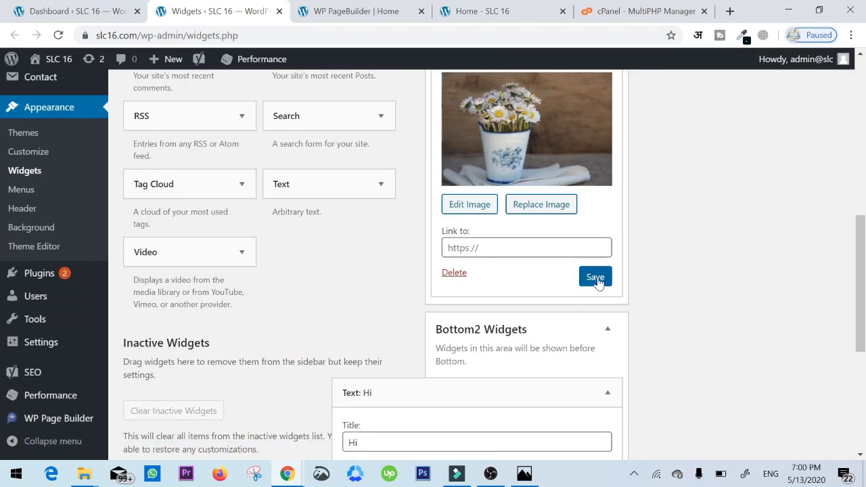
- Check the footer image and text widgets on the live home page and look over the rest of the page
{"action": "scroll", "coordinate": [733, 300], "scroll_direction": "up", "scroll_amount": 6}
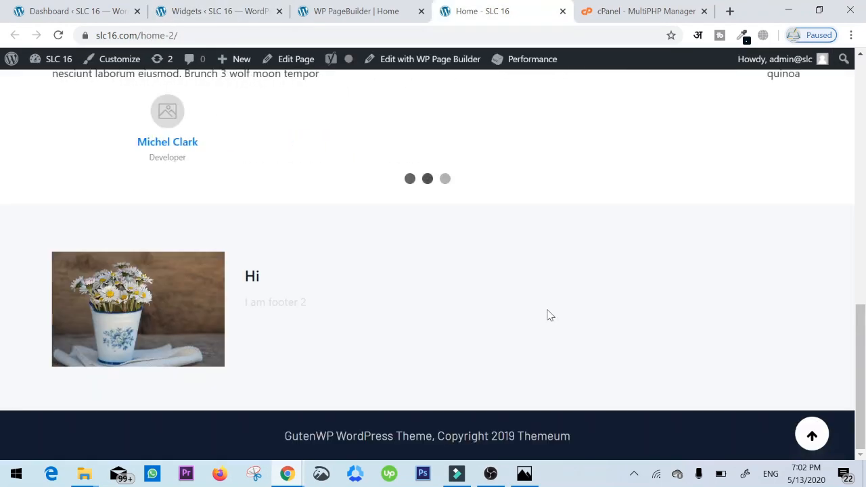
{"action": "scroll", "coordinate": [548, 311], "scroll_direction": "up", "scroll_amount": 10}
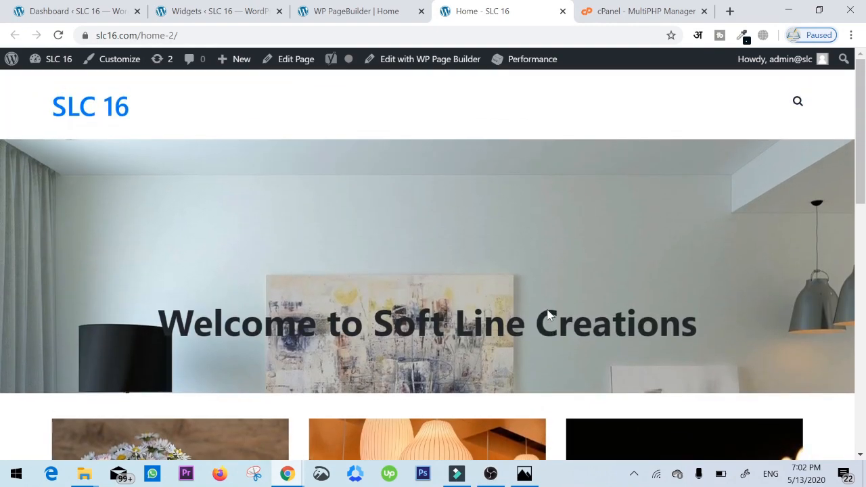
{"action": "scroll", "coordinate": [548, 324], "scroll_direction": "down", "scroll_amount": 10}
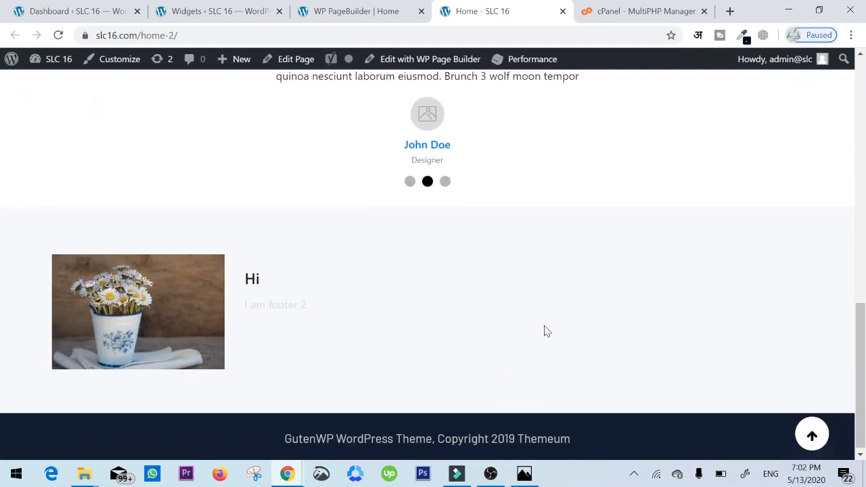
{"action": "scroll", "coordinate": [546, 331], "scroll_direction": "up", "scroll_amount": 3}
- Try placing a Button addon in a new single-column row below the testimonials in the page builder
{"action": "left_click", "coordinate": [324, 7]}
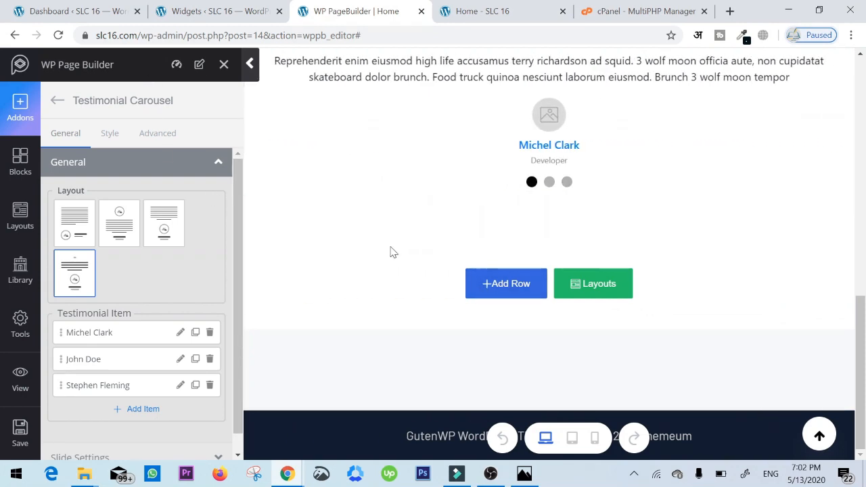
{"action": "left_click", "coordinate": [492, 287]}
{"action": "left_click", "coordinate": [392, 291]}
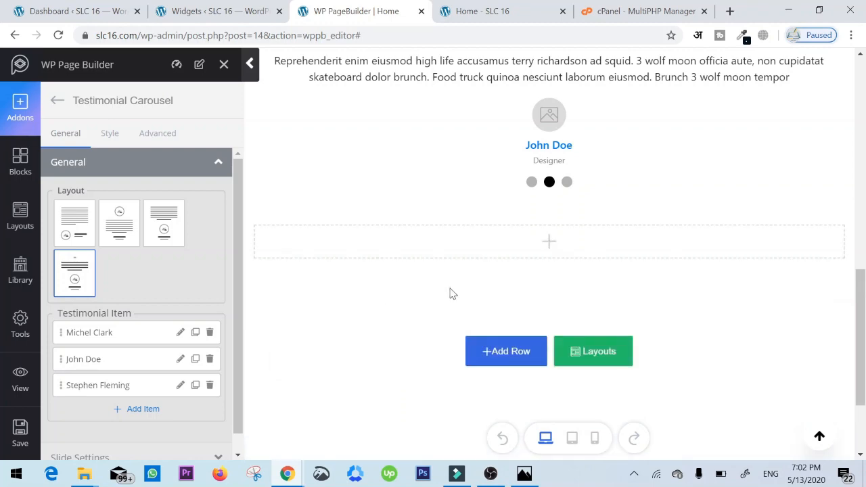
{"action": "scroll", "coordinate": [140, 339], "scroll_direction": "down", "scroll_amount": 6}
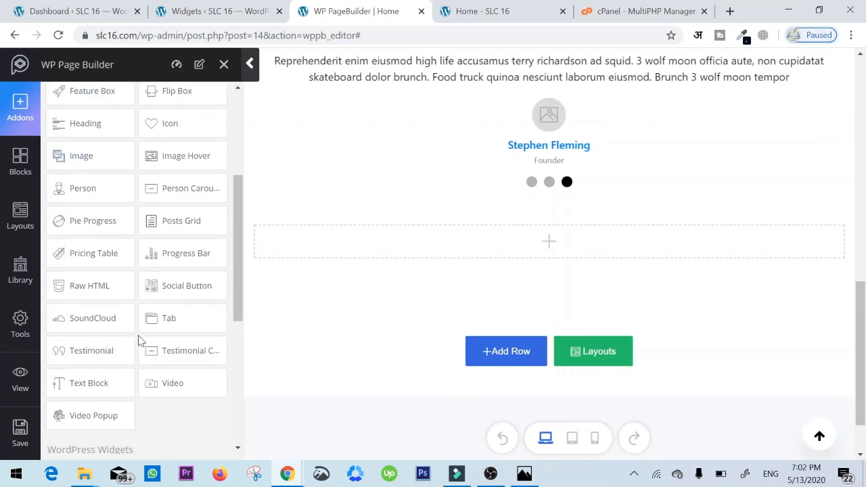
{"action": "scroll", "coordinate": [139, 338], "scroll_direction": "up", "scroll_amount": 6}
{"action": "scroll", "coordinate": [138, 334], "scroll_direction": "down", "scroll_amount": 1}
{"action": "scroll", "coordinate": [139, 335], "scroll_direction": "up", "scroll_amount": 1}
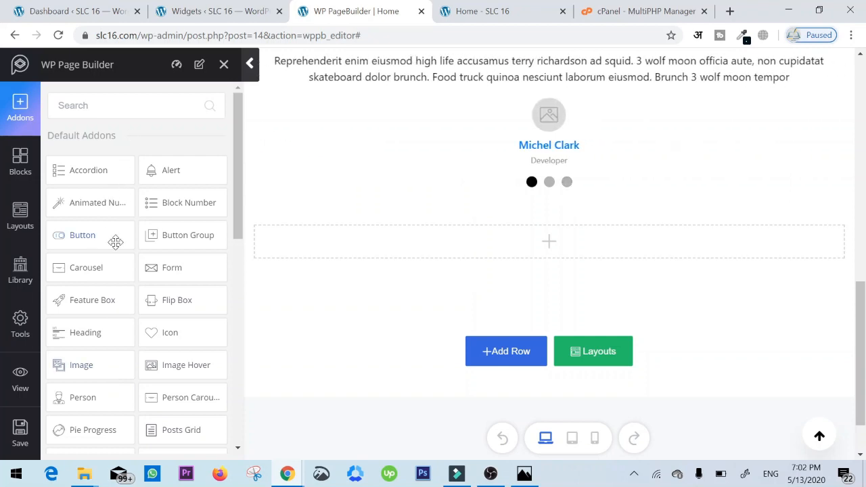
{"action": "left_click_drag", "start_coordinate": [116, 243], "coordinate": [535, 249]}
{"action": "scroll", "coordinate": [110, 259], "scroll_direction": "down", "scroll_amount": 3}
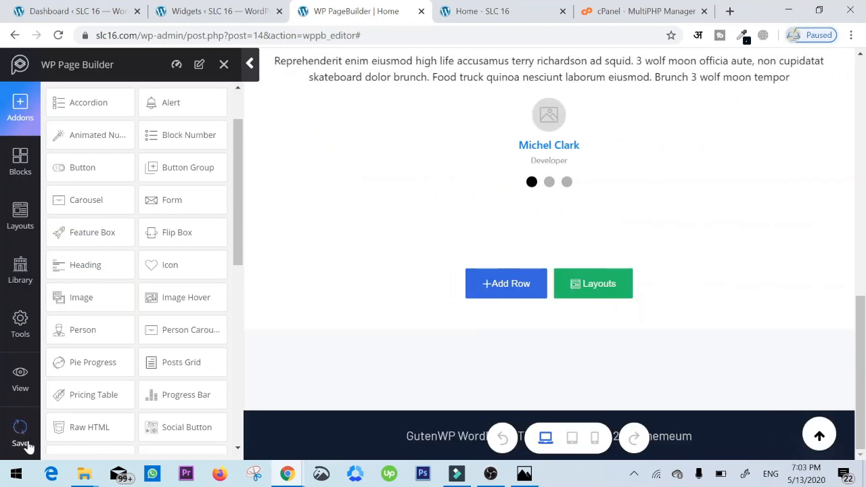
- Reload the live home page at slc16.com/home-2/ to load the latest saved version
{"action": "left_click", "coordinate": [484, 11]}
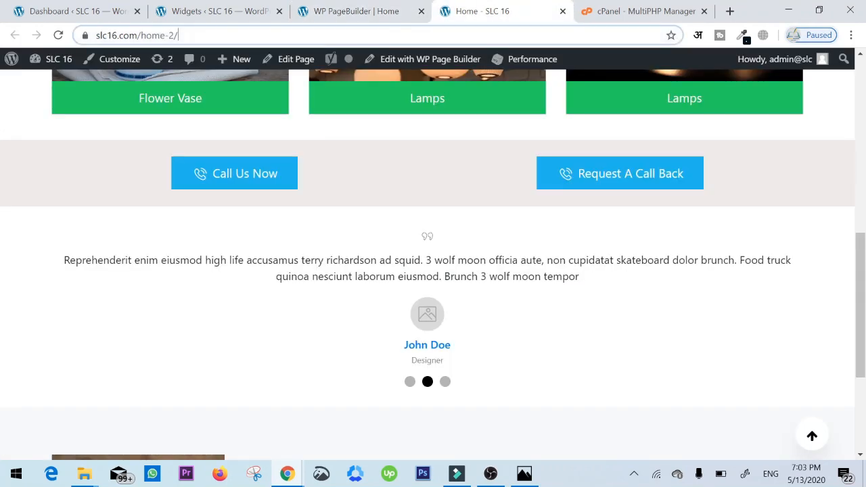
{"action": "left_click", "coordinate": [137, 35]}
{"action": "key", "text": "Return"}
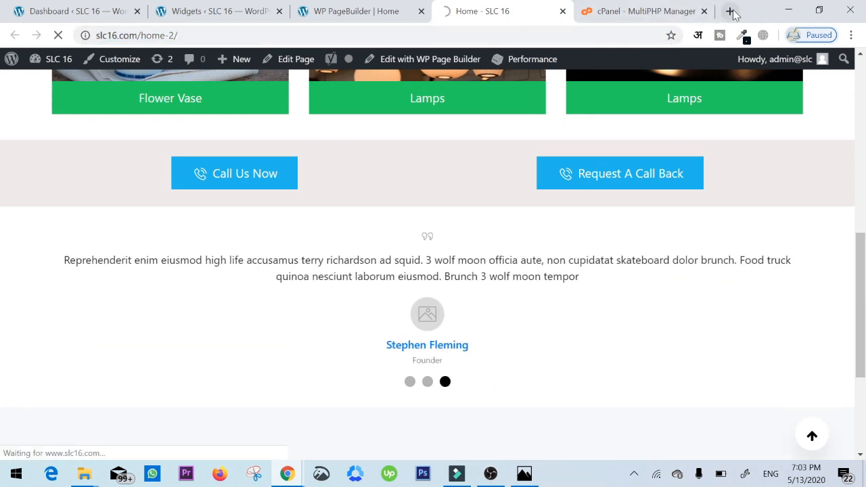
- Open the website jaipurdigitalschool.com in a new browser tab as an example of a finished homepage
{"action": "left_click", "coordinate": [730, 10]}
{"action": "type", "text": "jaipur"}
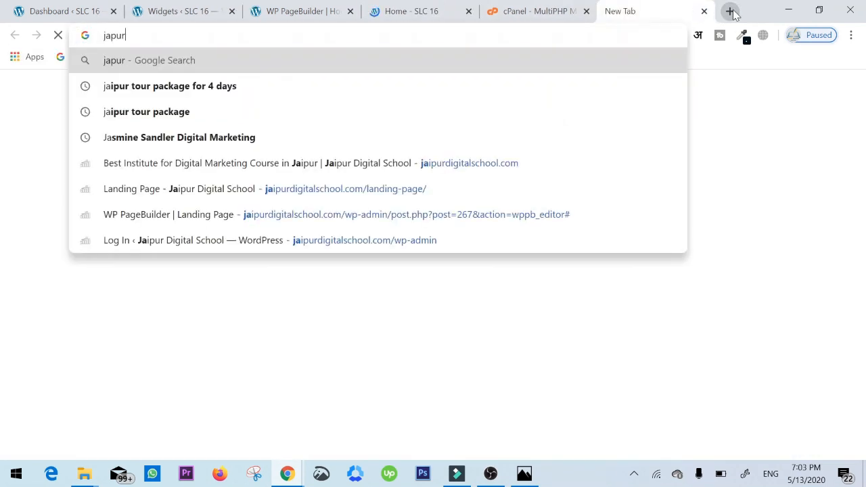
{"action": "key", "text": "BackSpace"}
{"action": "key", "text": "BackSpace"}
{"action": "key", "text": "BackSpace"}
{"action": "key", "text": "BackSpace"}
{"action": "type", "text": "ipur"}
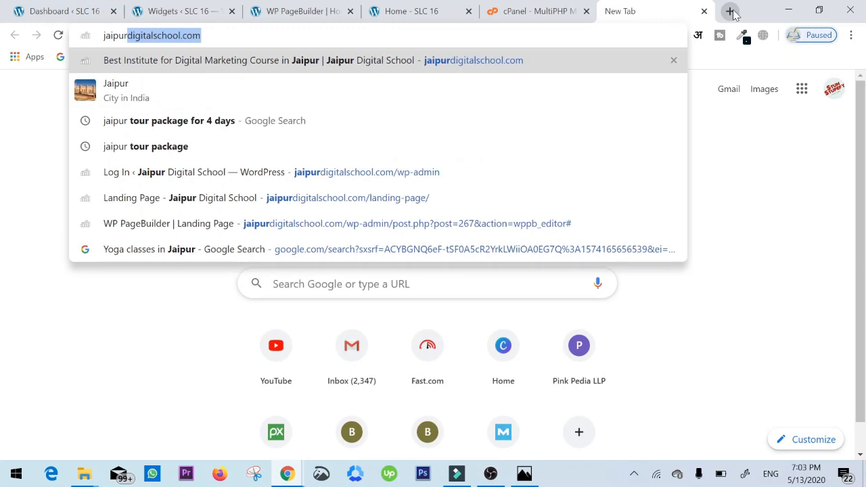
{"action": "key", "text": "Return"}
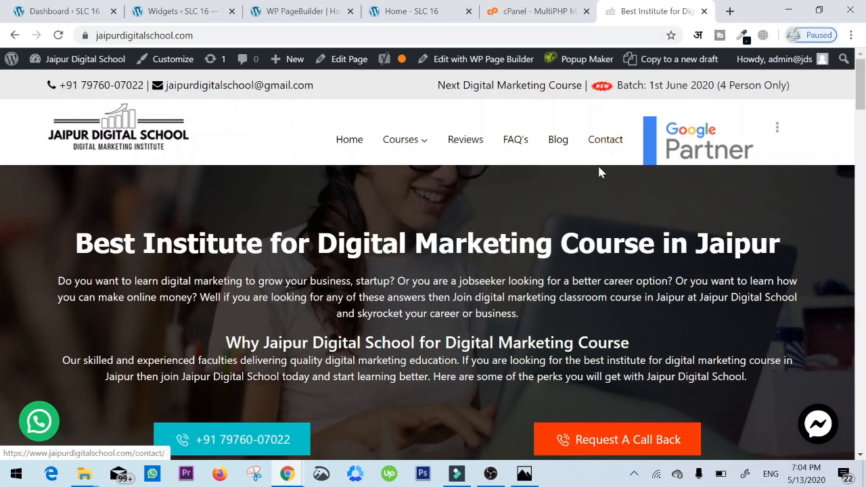
- Examine the Jaipur Digital School homepage's hero text, call buttons, course overview, course cards, recommendations and footer as a layout example
{"action": "scroll", "coordinate": [440, 203], "scroll_direction": "down", "scroll_amount": 1}
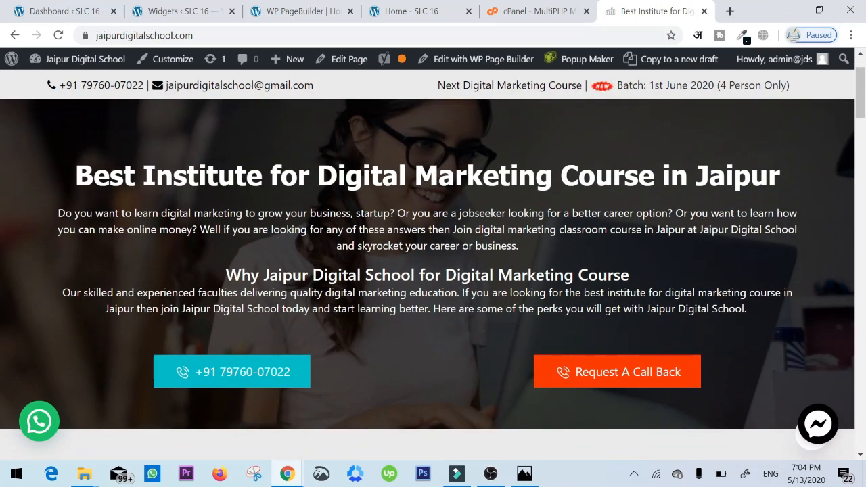
{"action": "left_click_drag", "start_coordinate": [73, 178], "coordinate": [780, 315]}
{"action": "left_click", "coordinate": [781, 315]}
{"action": "scroll", "coordinate": [781, 315], "scroll_direction": "down", "scroll_amount": 2}
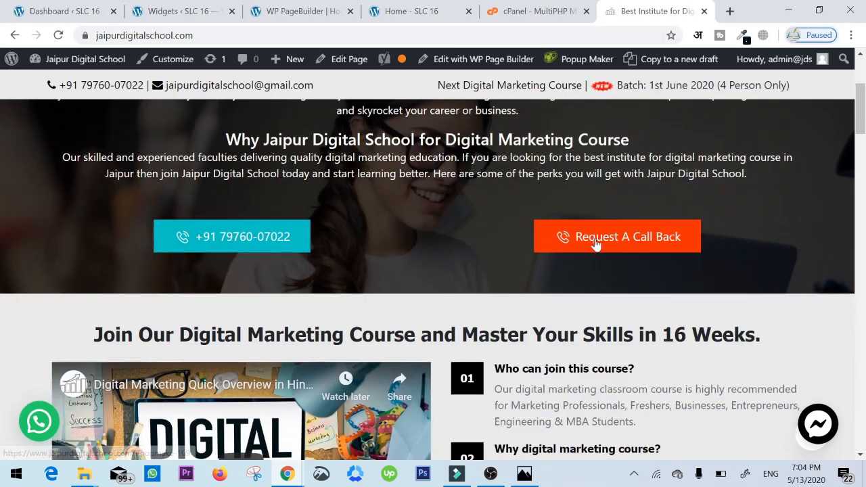
{"action": "scroll", "coordinate": [665, 258], "scroll_direction": "down", "scroll_amount": 3}
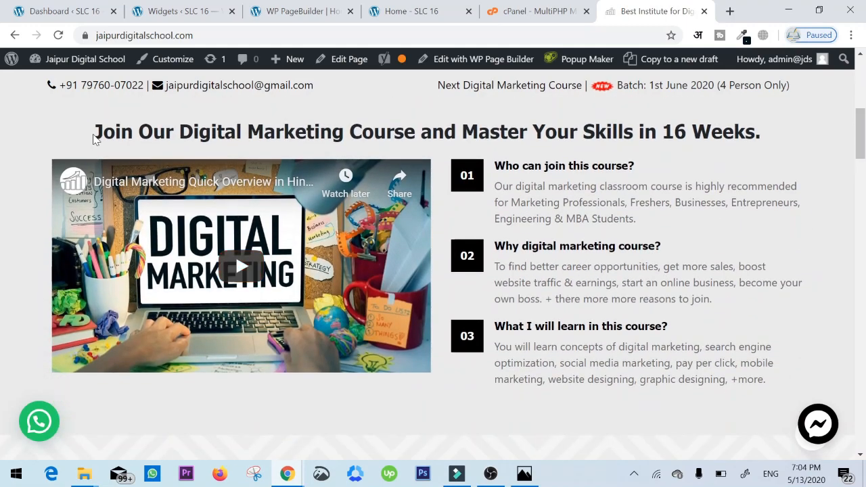
{"action": "left_click_drag", "start_coordinate": [95, 138], "coordinate": [767, 130]}
{"action": "left_click", "coordinate": [769, 130]}
{"action": "scroll", "coordinate": [731, 155], "scroll_direction": "down", "scroll_amount": 5}
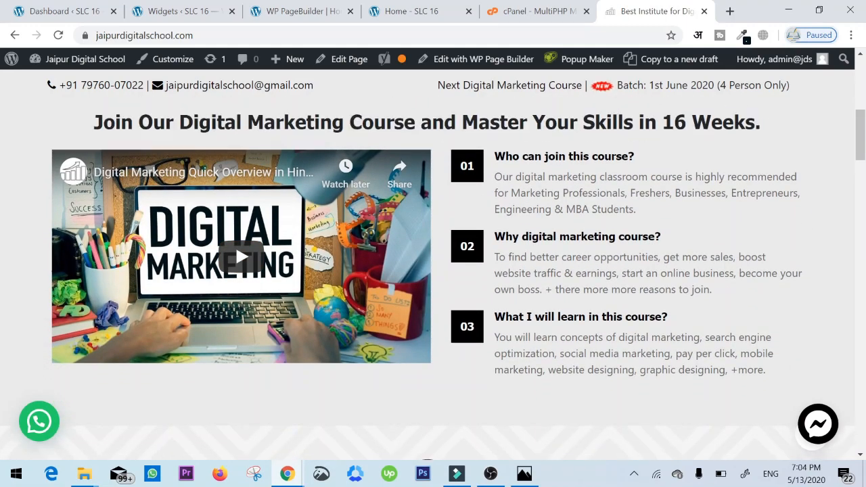
{"action": "scroll", "coordinate": [731, 154], "scroll_direction": "down", "scroll_amount": 15}
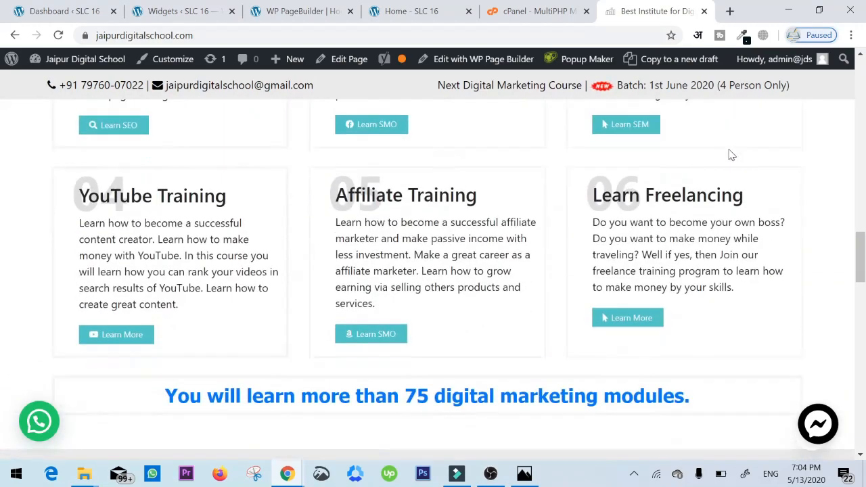
{"action": "scroll", "coordinate": [730, 155], "scroll_direction": "down", "scroll_amount": 15}
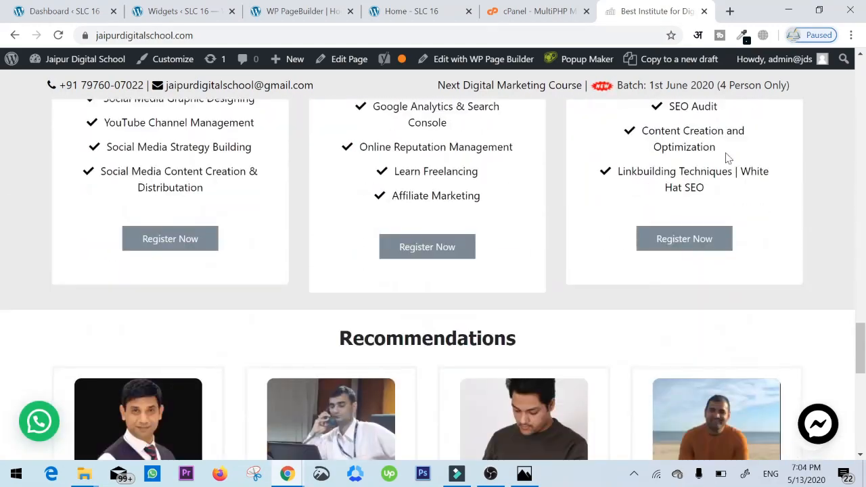
{"action": "scroll", "coordinate": [704, 158], "scroll_direction": "down", "scroll_amount": 2}
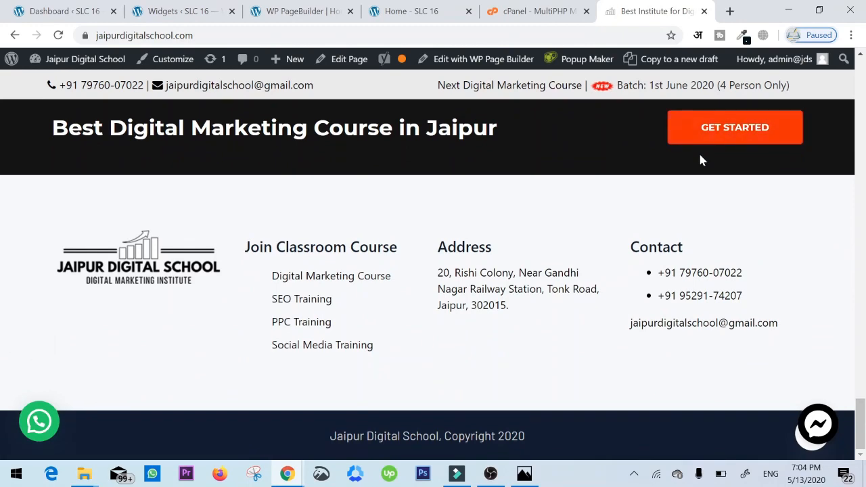
{"action": "scroll", "coordinate": [419, 231], "scroll_direction": "up", "scroll_amount": 5}
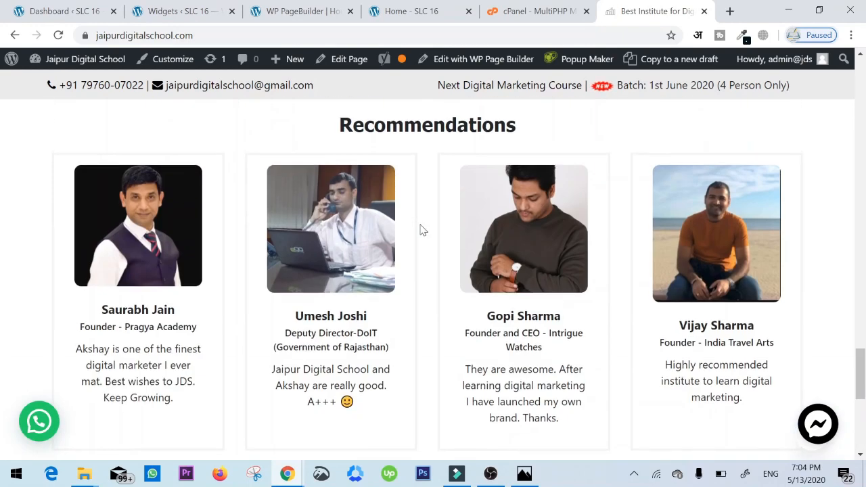
- Return to the home page in WP Page Builder and bring up the testimonial addon's editing controls
{"action": "left_click", "coordinate": [273, 8]}
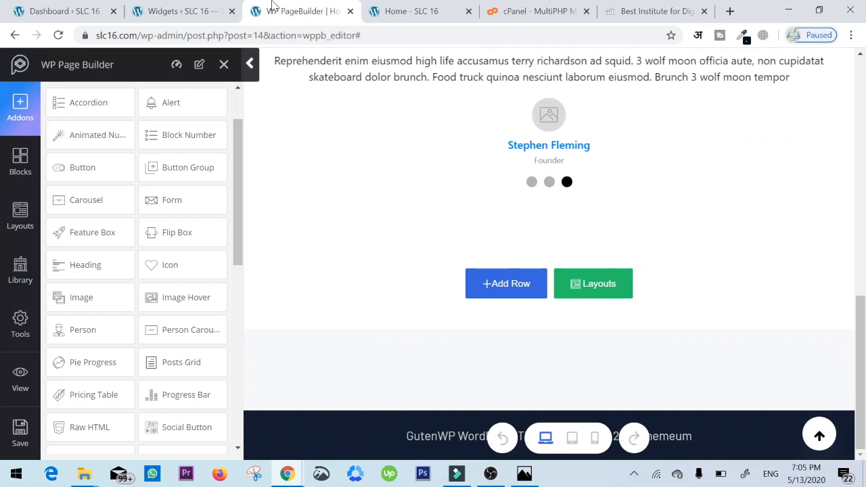
{"action": "mouse_move", "coordinate": [550, 118]}
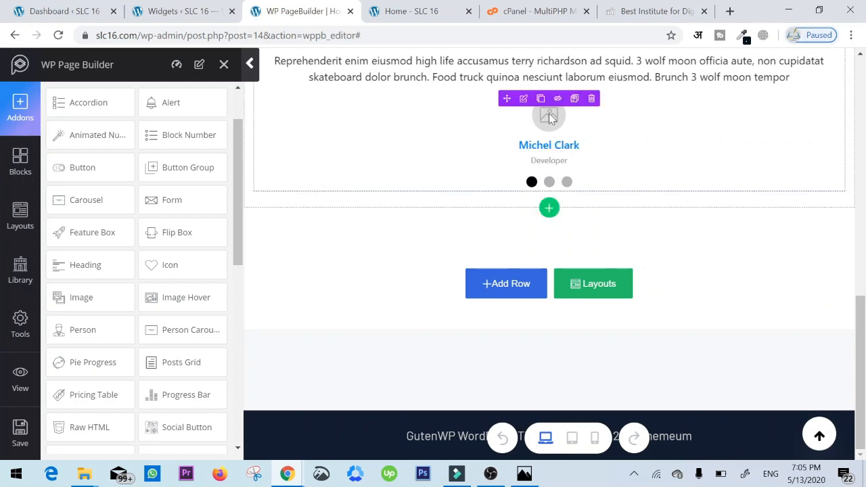